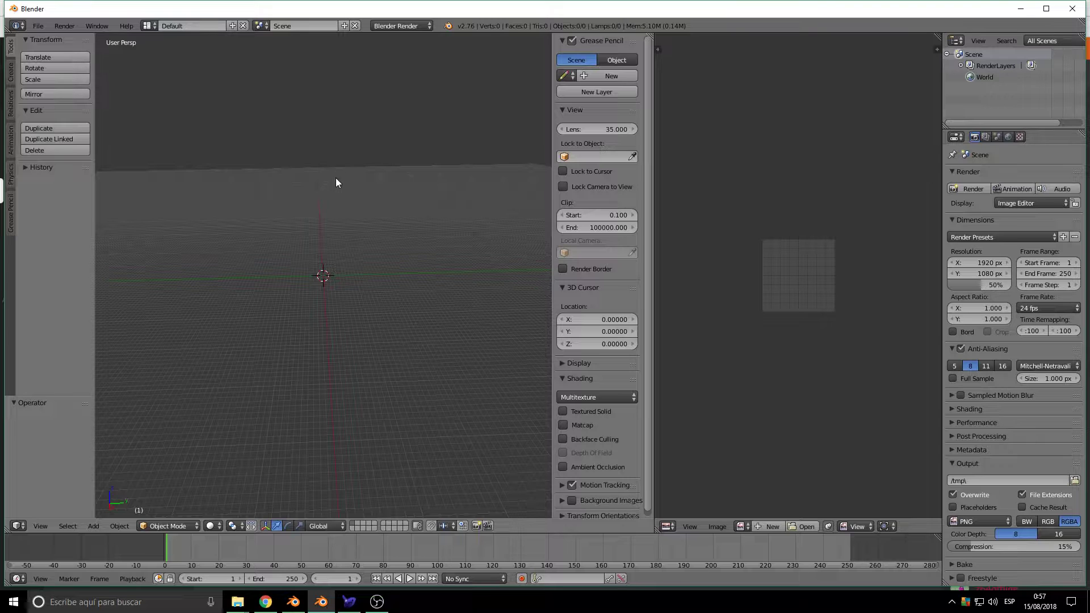
# Install the io_scene_obj_so.zip add-on from file in User Preferences, then close preferences.
pyautogui.click(39, 27)
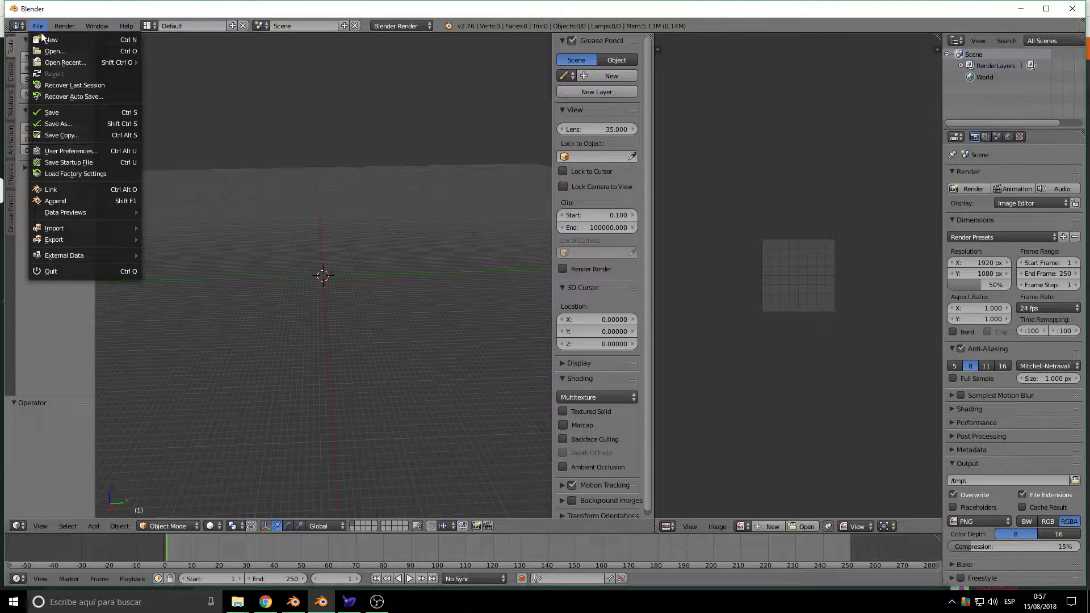
pyautogui.click(94, 151)
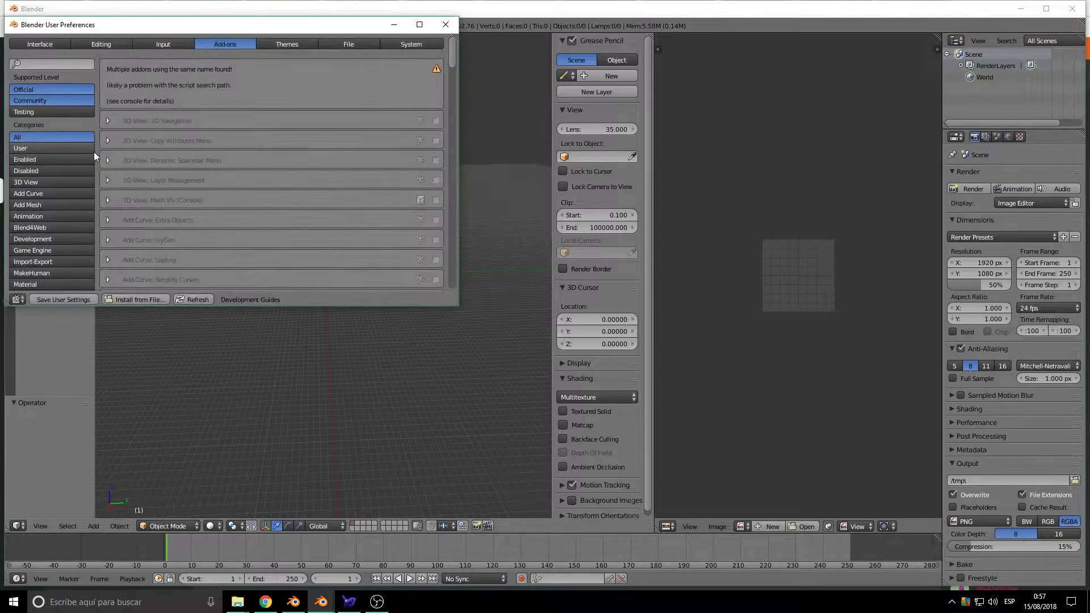
pyautogui.click(134, 302)
pyautogui.click(198, 112)
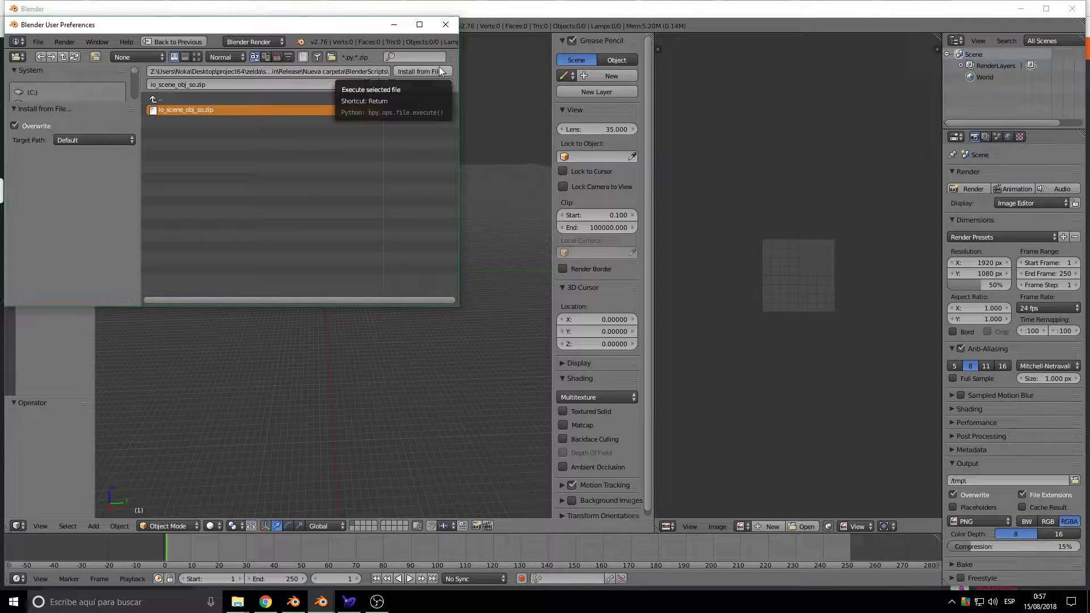
pyautogui.click(444, 24)
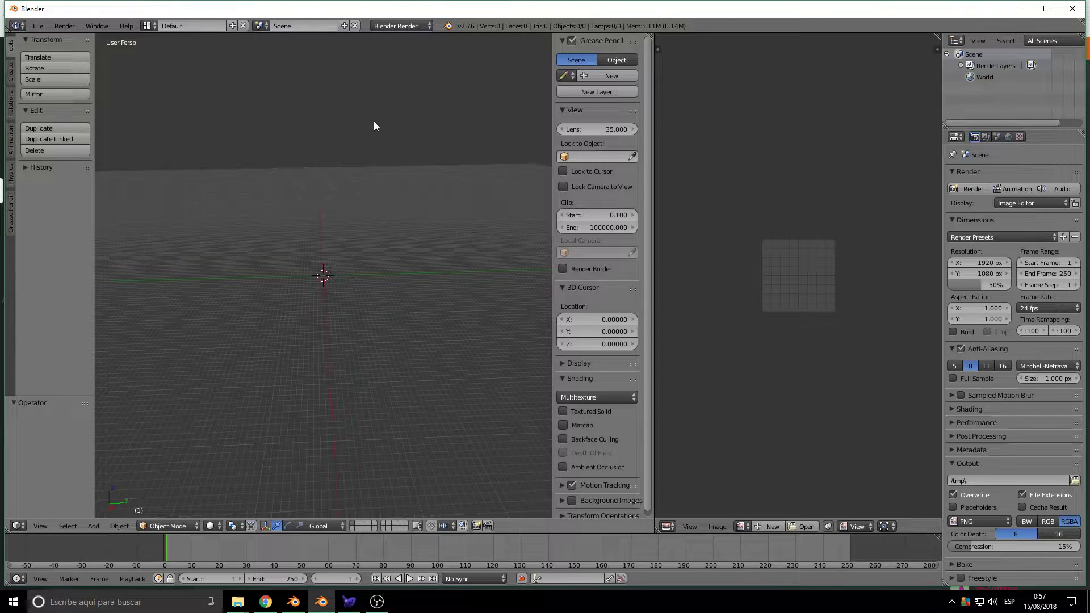
# Add a plane at the origin and scale it by 40 to 800 × 800.
pyautogui.click(10, 83)
pyautogui.click(55, 69)
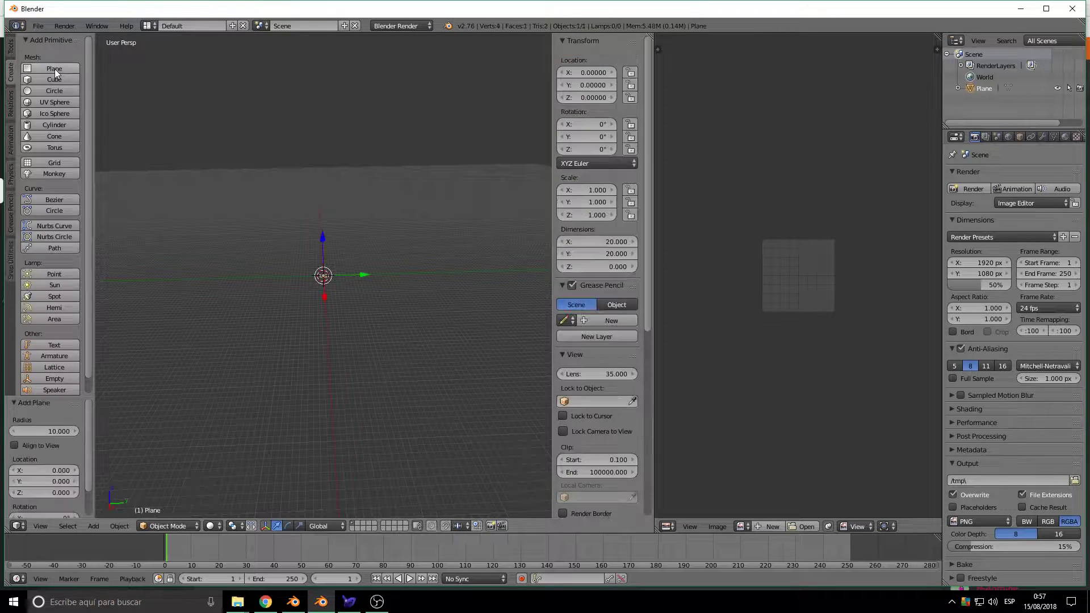
pyautogui.moveTo(294, 311); pyautogui.dragTo(298, 360, button='middle')
pyautogui.scroll(2, 297, 360)
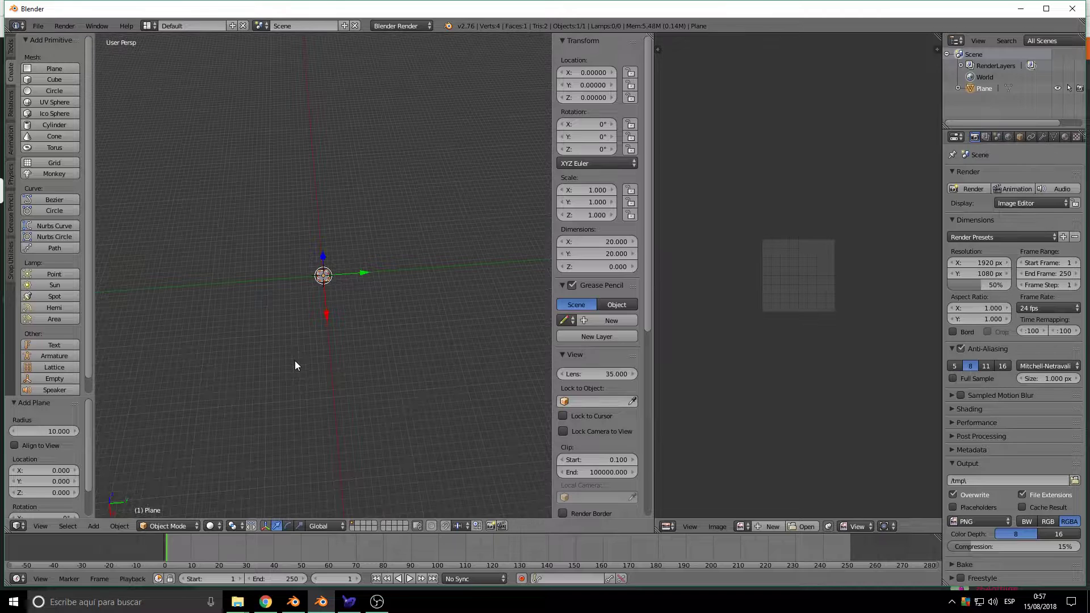
pyautogui.write('s')
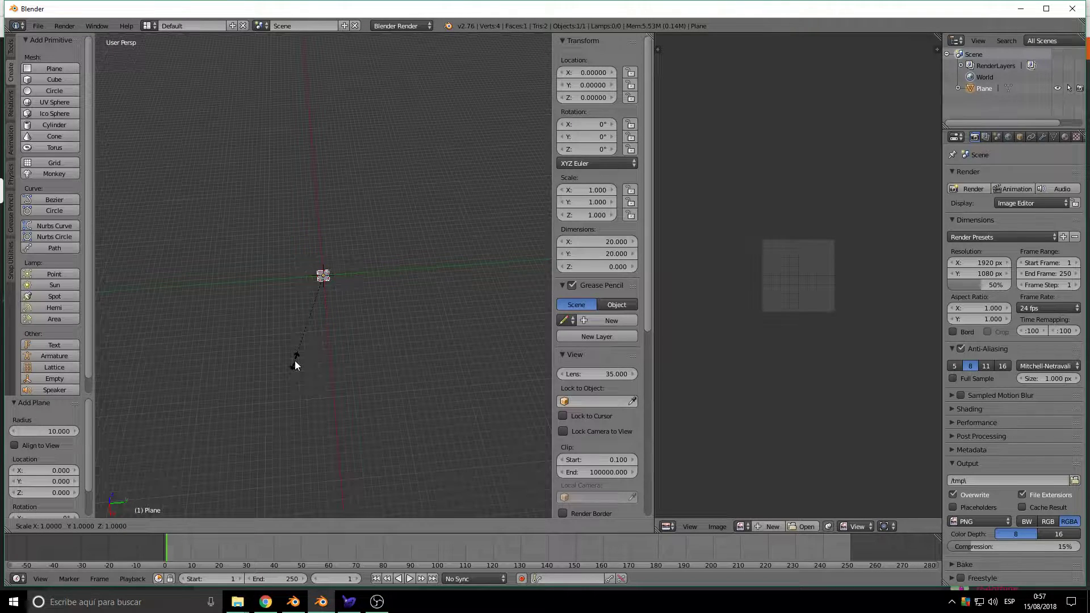
pyautogui.write('40')
pyautogui.press('Return')
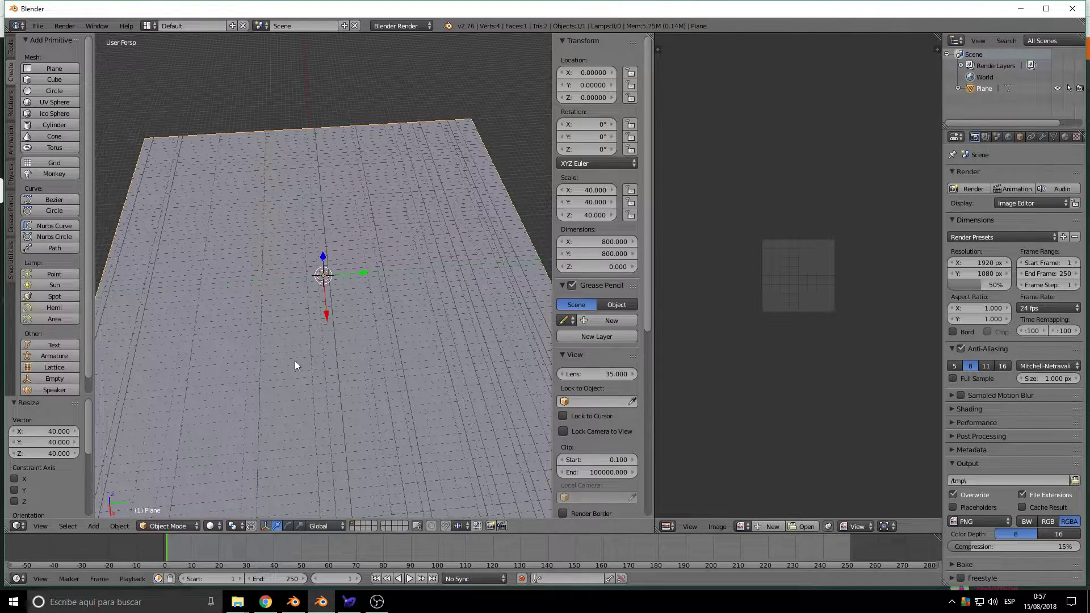
# Switch the plane into Edit Mode.
pyautogui.click(180, 527)
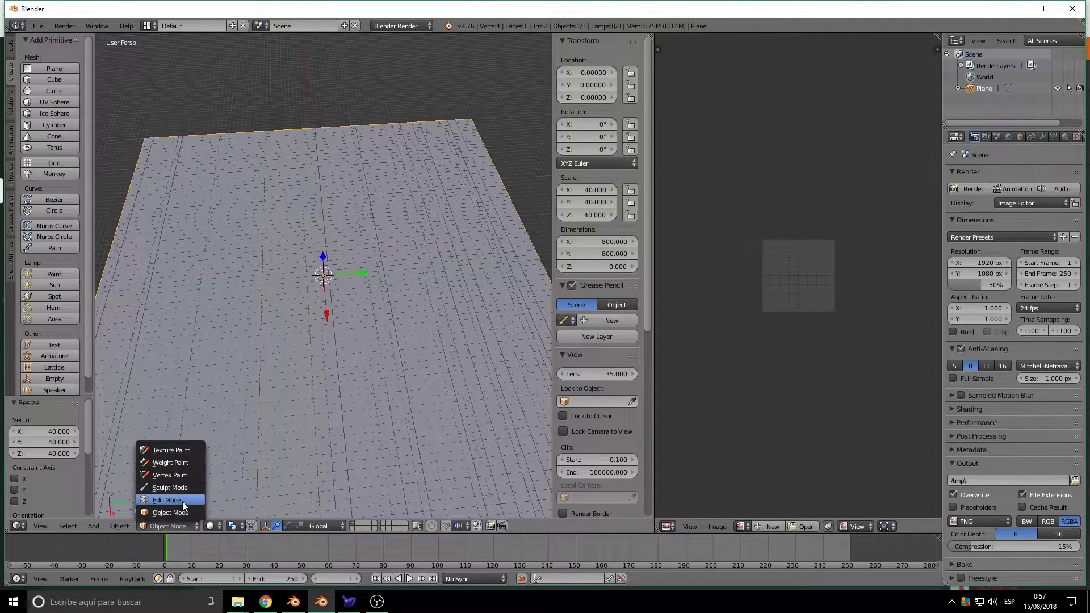
pyautogui.click(183, 502)
pyautogui.moveTo(321, 396); pyautogui.dragTo(315, 393, button='middle')
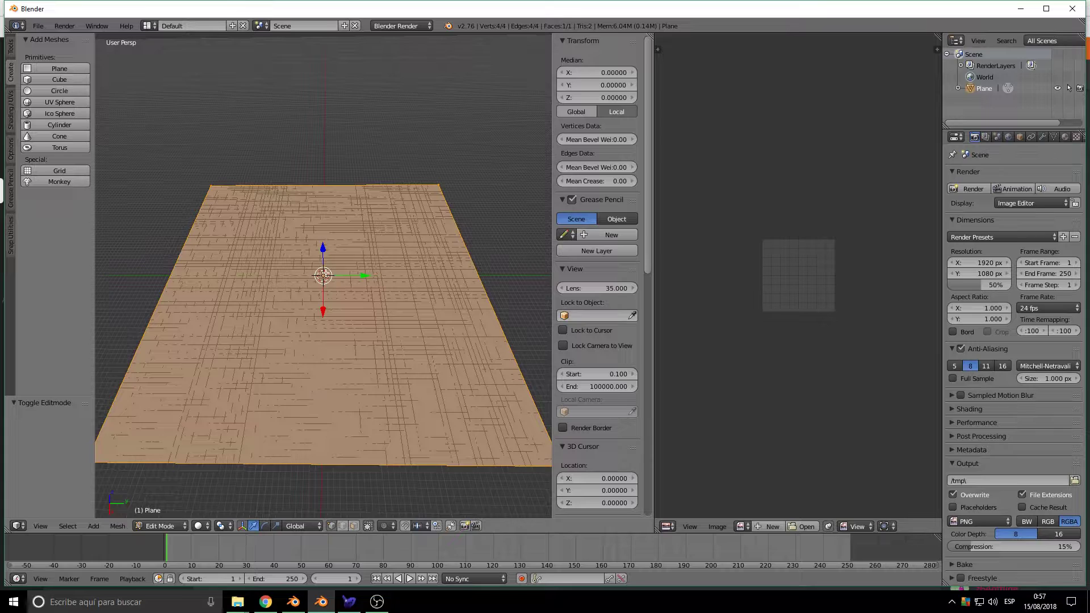
# Extrude the plane 266.043 upward into a tall box.
pyautogui.press('e')
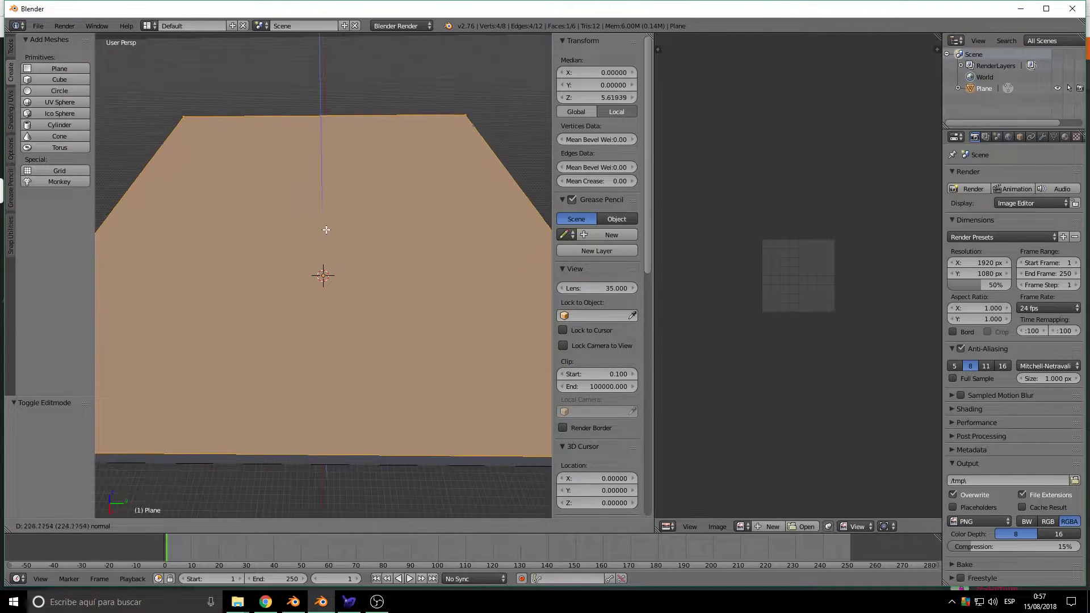
pyautogui.click(325, 204)
pyautogui.scroll(-3, 305, 315)
pyautogui.moveTo(318, 386); pyautogui.dragTo(268, 369, button='middle')
pyautogui.scroll(3, 279, 371)
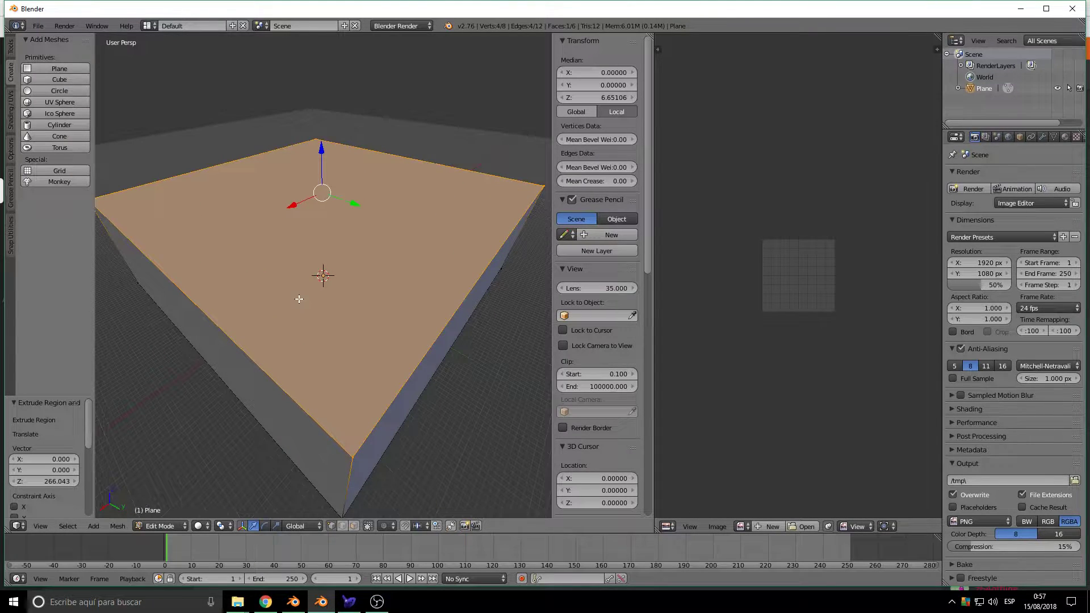
# Delete the box's top face and turn on Backface Culling.
pyautogui.press('x')
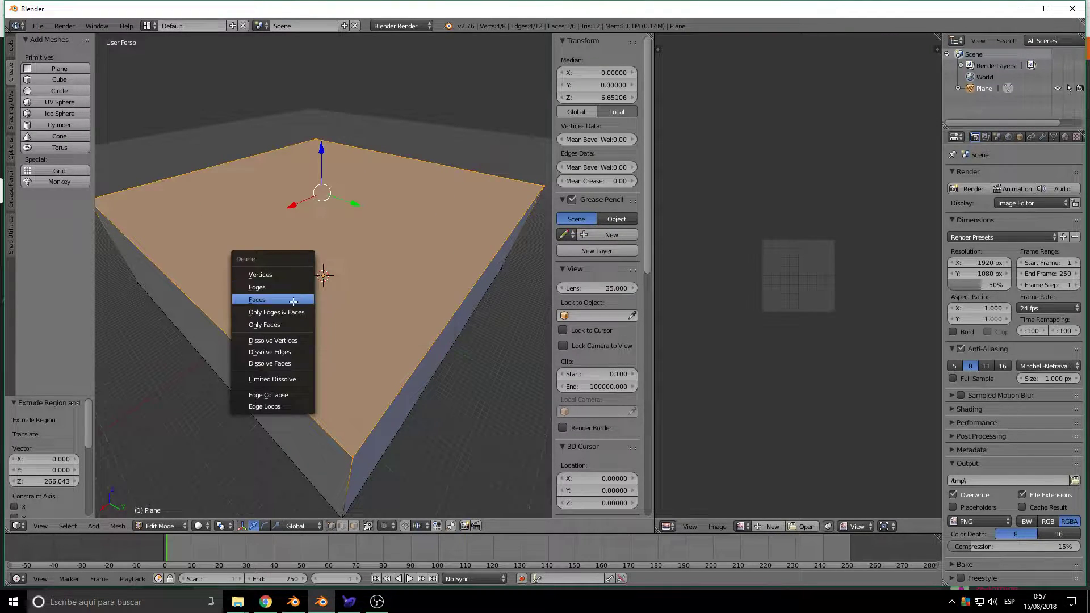
pyautogui.click(293, 301)
pyautogui.moveTo(289, 303); pyautogui.dragTo(341, 335, button='middle')
pyautogui.scroll(-4, 567, 348)
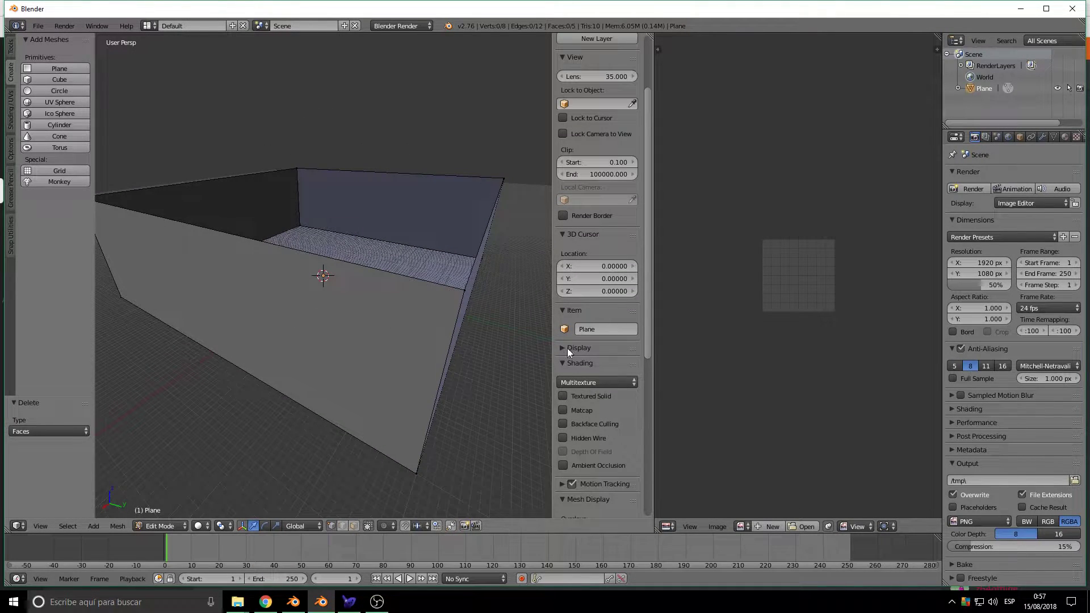
pyautogui.click(568, 425)
pyautogui.moveTo(452, 370); pyautogui.dragTo(412, 337, button='middle')
# Select all the box geometry and recalculate its normals to point inside.
pyautogui.press('a')
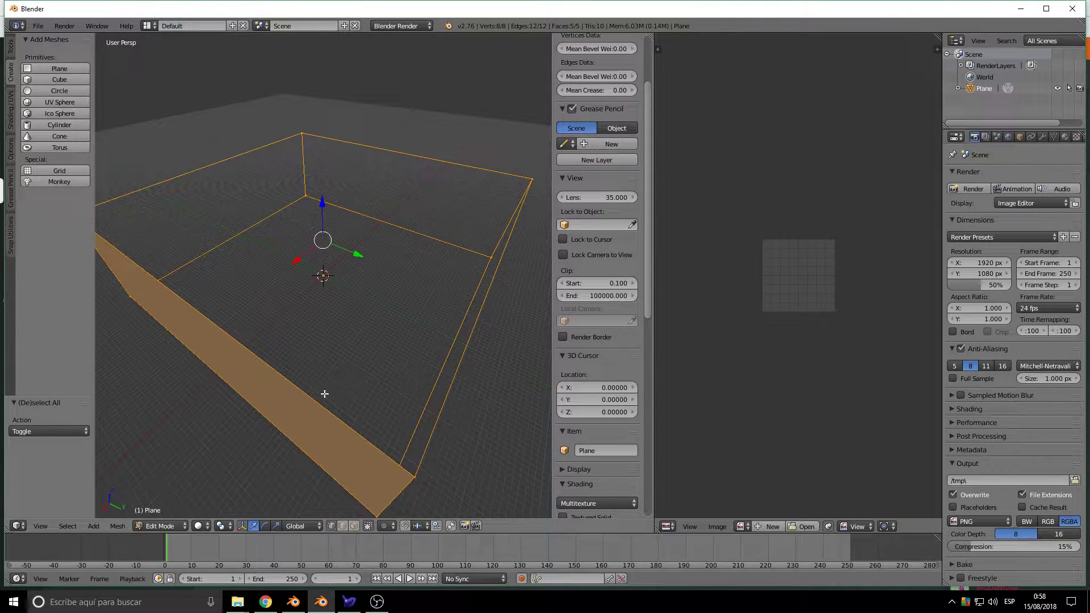
pyautogui.press('space')
pyautogui.write('reverse')
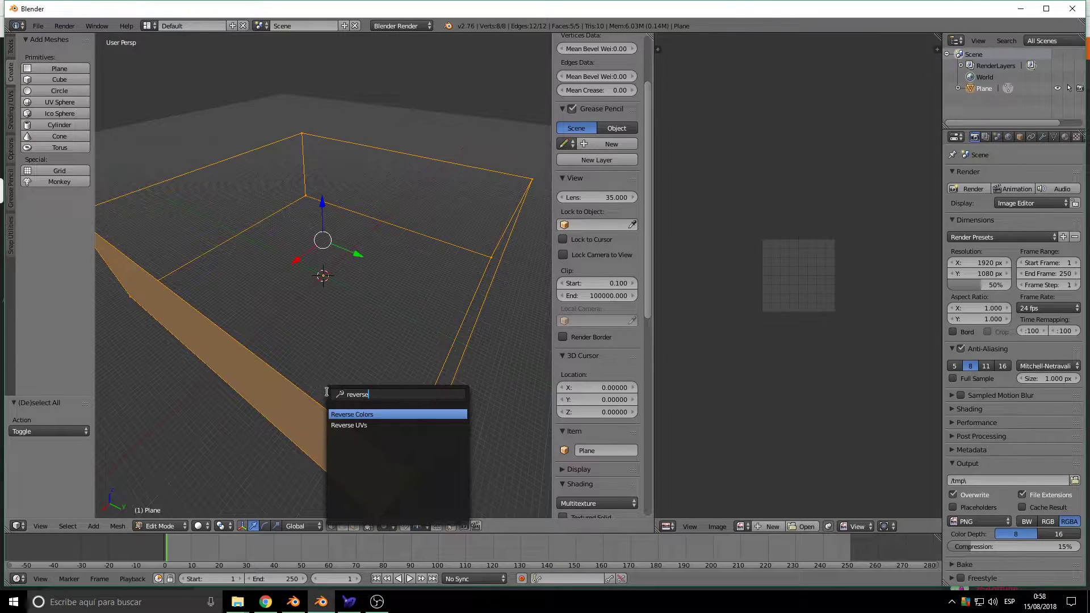
pyautogui.click(120, 526)
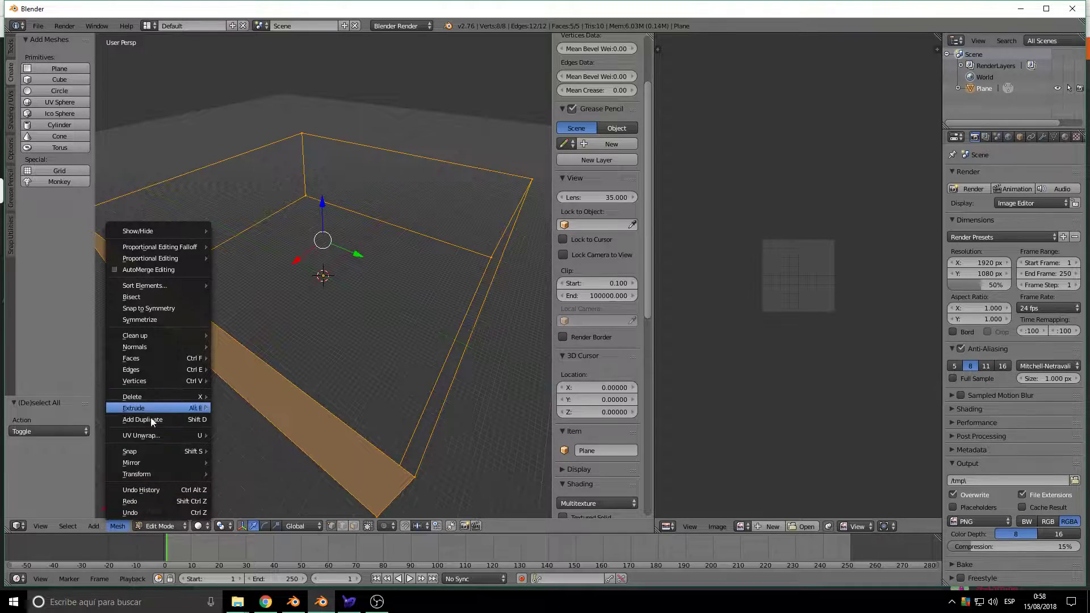
pyautogui.moveTo(156, 347)
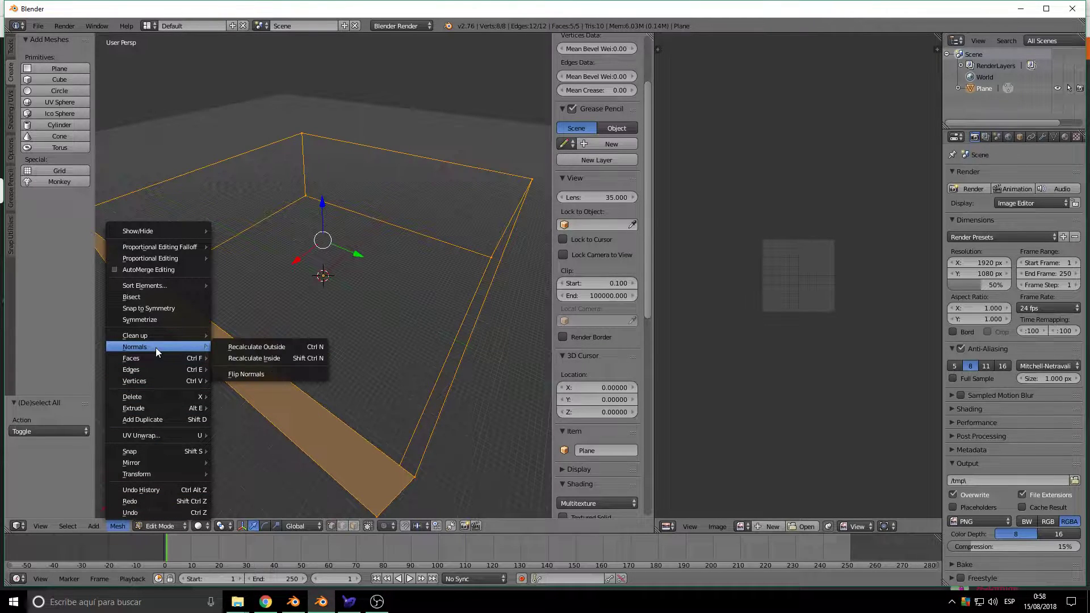
pyautogui.click(241, 360)
# Switch to face select mode and select the box's floor face.
pyautogui.moveTo(216, 411); pyautogui.dragTo(224, 384, button='middle')
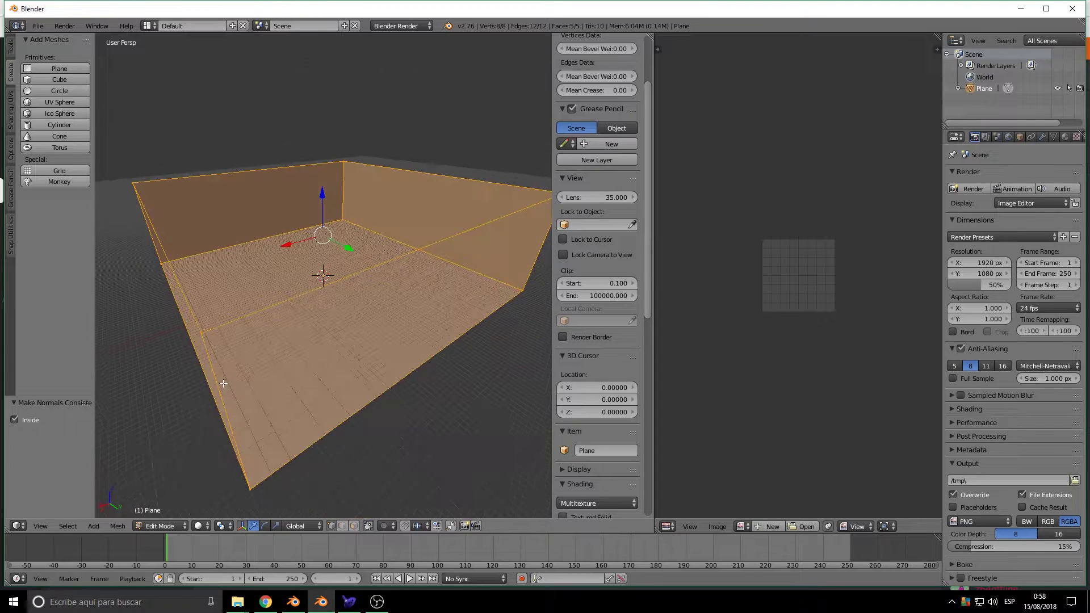
pyautogui.scroll(-3, 224, 384)
pyautogui.moveTo(310, 379); pyautogui.dragTo(333, 361, button='middle')
pyautogui.scroll(2, 332, 362)
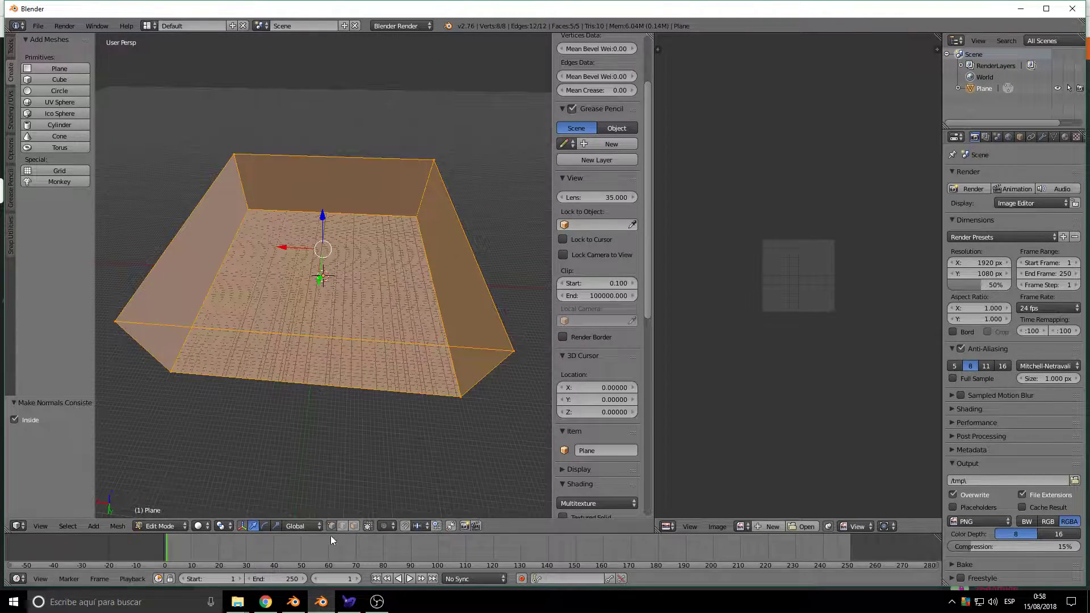
pyautogui.click(354, 526)
pyautogui.rightClick(341, 271)
# Subdivide the floor face with 6 cuts into a 7 × 7 grid.
pyautogui.scroll(2, 340, 276)
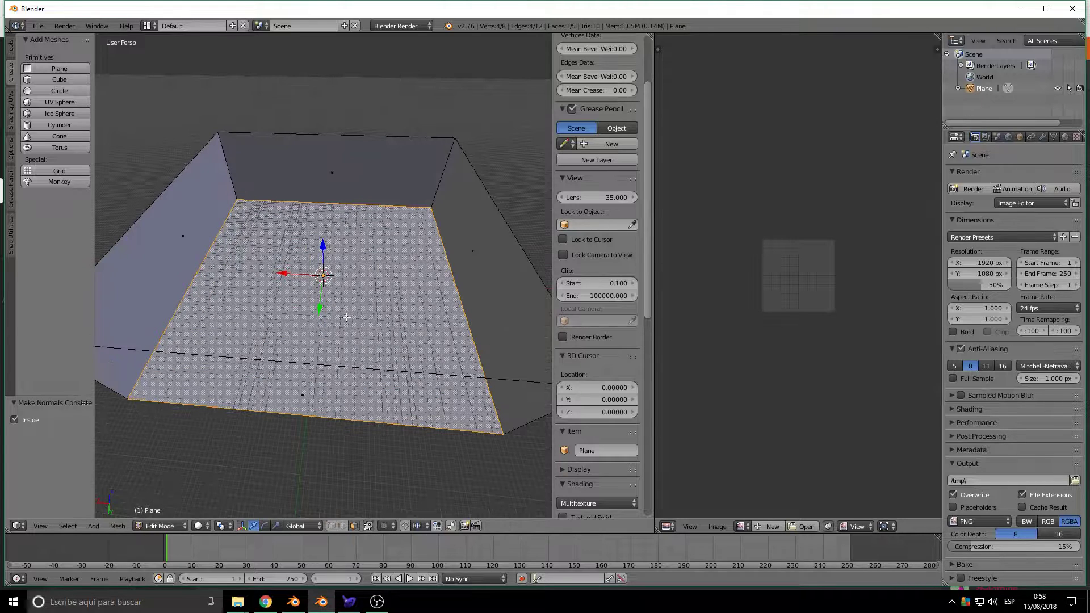
pyautogui.press('space')
pyautogui.write('subdiv')
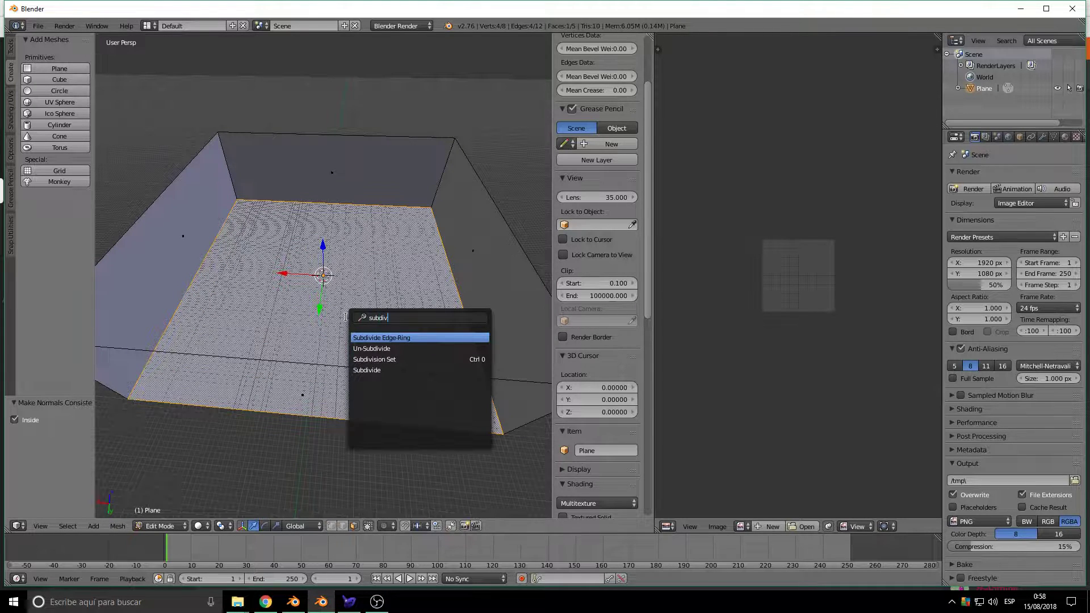
pyautogui.write('i')
pyautogui.click(398, 371)
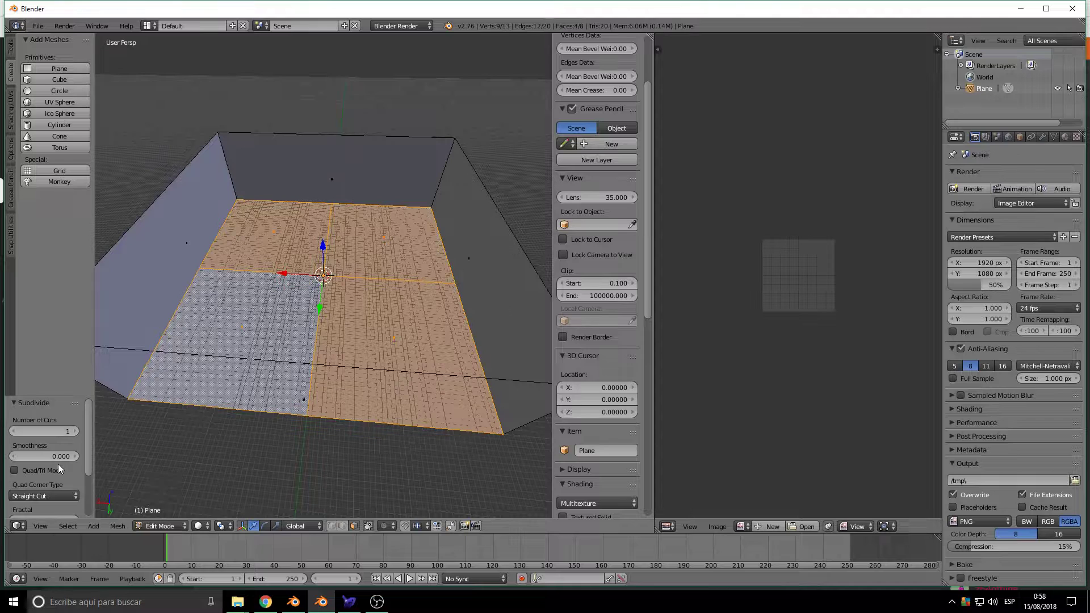
pyautogui.click(75, 431)
pyautogui.click(75, 431)
pyautogui.click(74, 432)
pyautogui.click(75, 431)
pyautogui.click(76, 432)
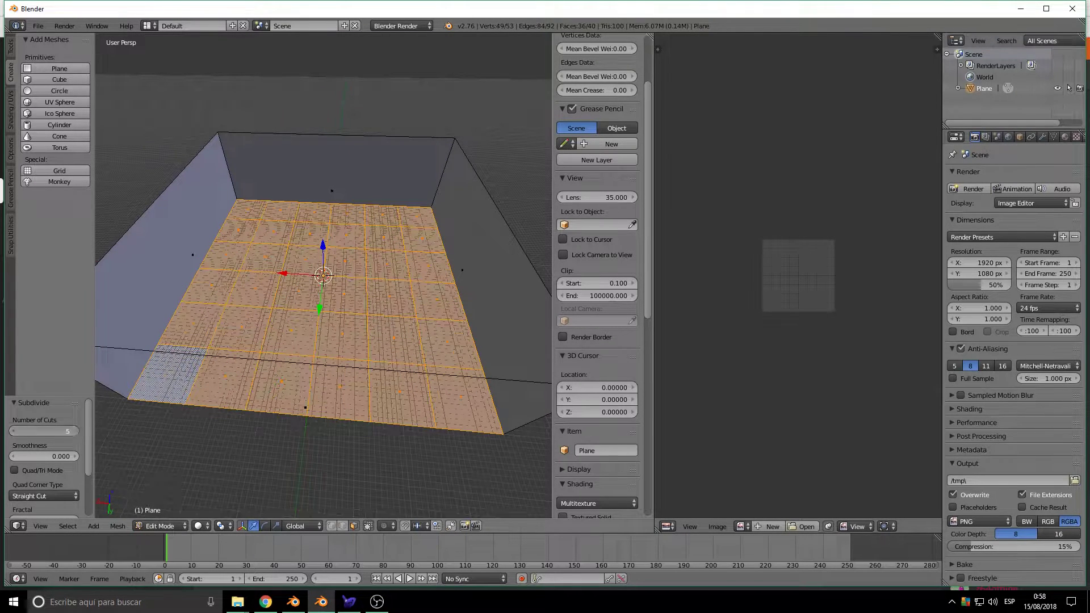
pyautogui.moveTo(341, 344); pyautogui.dragTo(347, 377, button='middle')
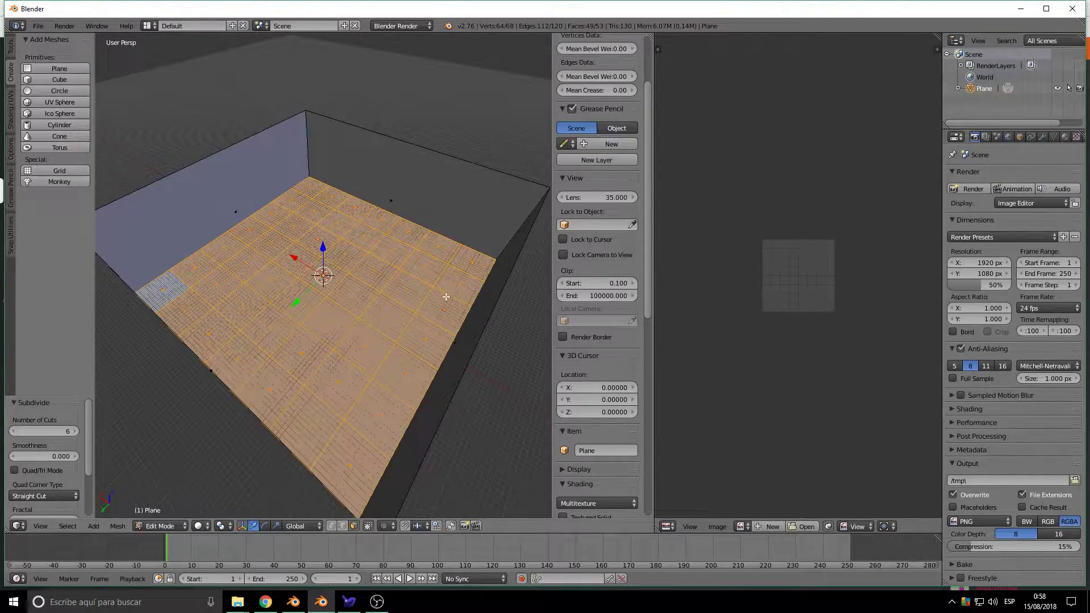
# Select a corner floor face and its adjacent neighbour.
pyautogui.rightClick(470, 259)
pyautogui.keyDown('shift'); pyautogui.rightClick(443, 253); pyautogui.keyUp('shift')
pyautogui.moveTo(368, 313); pyautogui.dragTo(398, 317, button='middle')
# Extrude the two selected floor faces up about 192 units into a block.
pyautogui.press('e')
pyautogui.rightClick(437, 211)
pyautogui.moveTo(444, 194); pyautogui.dragTo(459, 146)
pyautogui.moveTo(353, 314); pyautogui.dragTo(263, 239, button='middle')
# Extrude two floor faces near the back wall up about 301 into a column.
pyautogui.rightClick(268, 213)
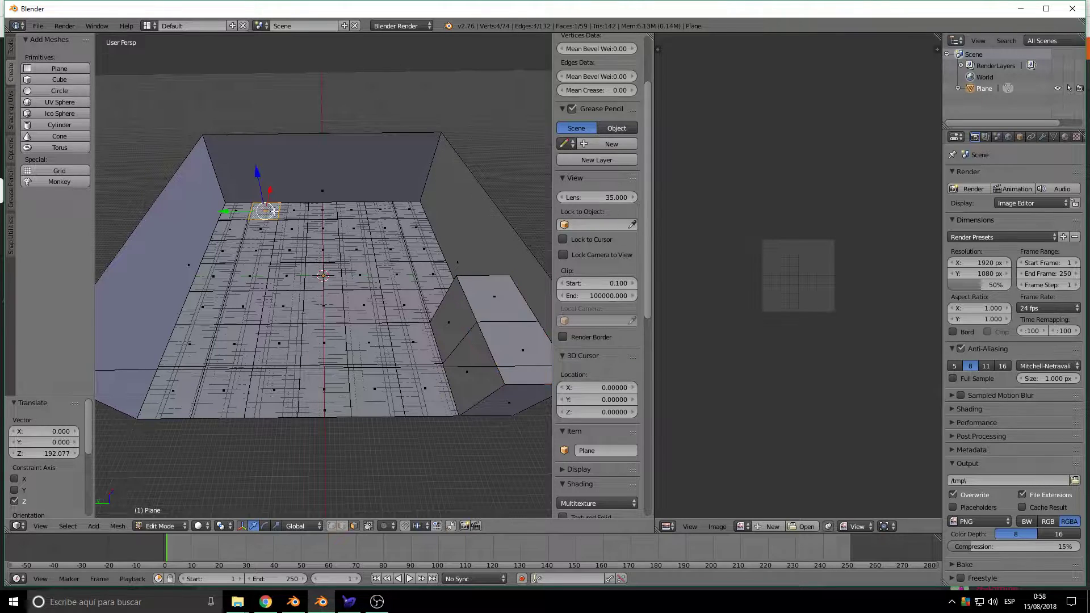
pyautogui.keyDown('shift'); pyautogui.rightClick(291, 216); pyautogui.keyUp('shift')
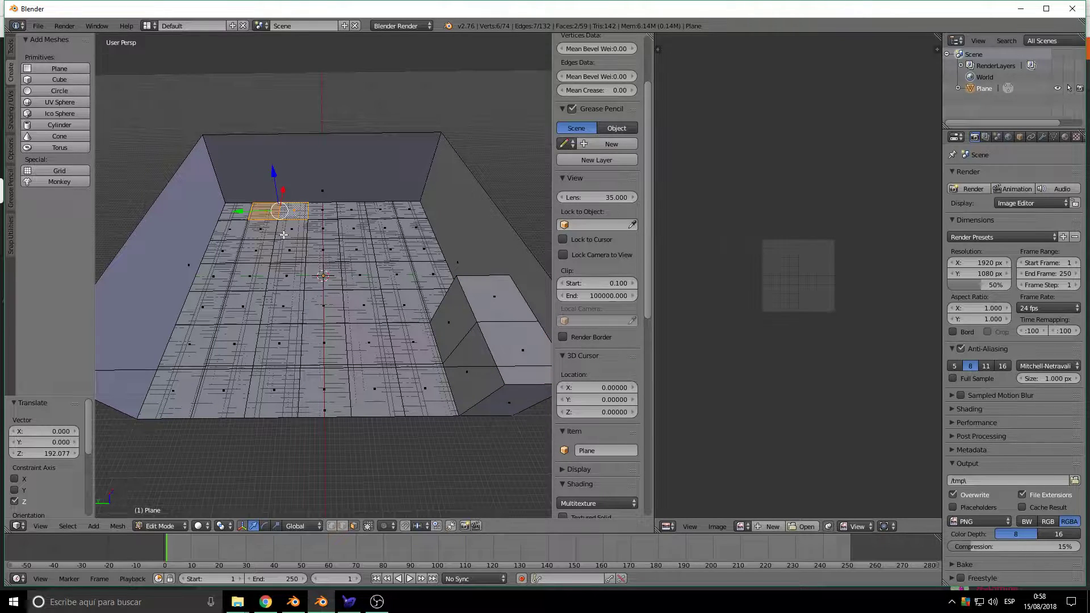
pyautogui.press('e')
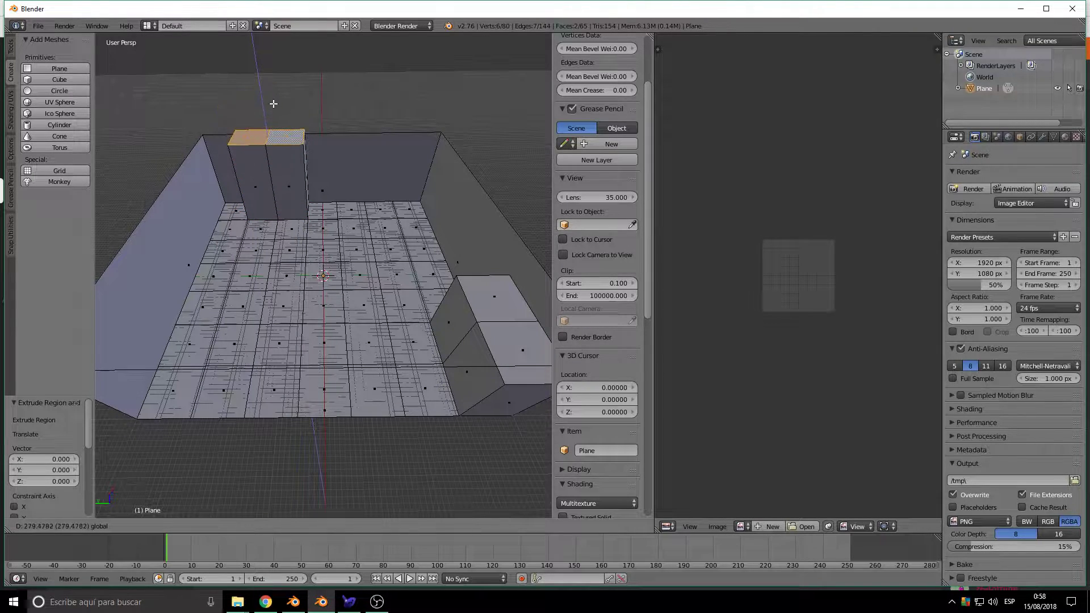
pyautogui.click(272, 108)
pyautogui.moveTo(269, 315); pyautogui.dragTo(382, 369, button='middle')
# Select a single floor face and start extruding it downward.
pyautogui.rightClick(307, 321)
pyautogui.scroll(2, 383, 372)
pyautogui.moveTo(404, 431); pyautogui.dragTo(391, 398, button='middle')
pyautogui.scroll(2, 392, 398)
pyautogui.press('e')
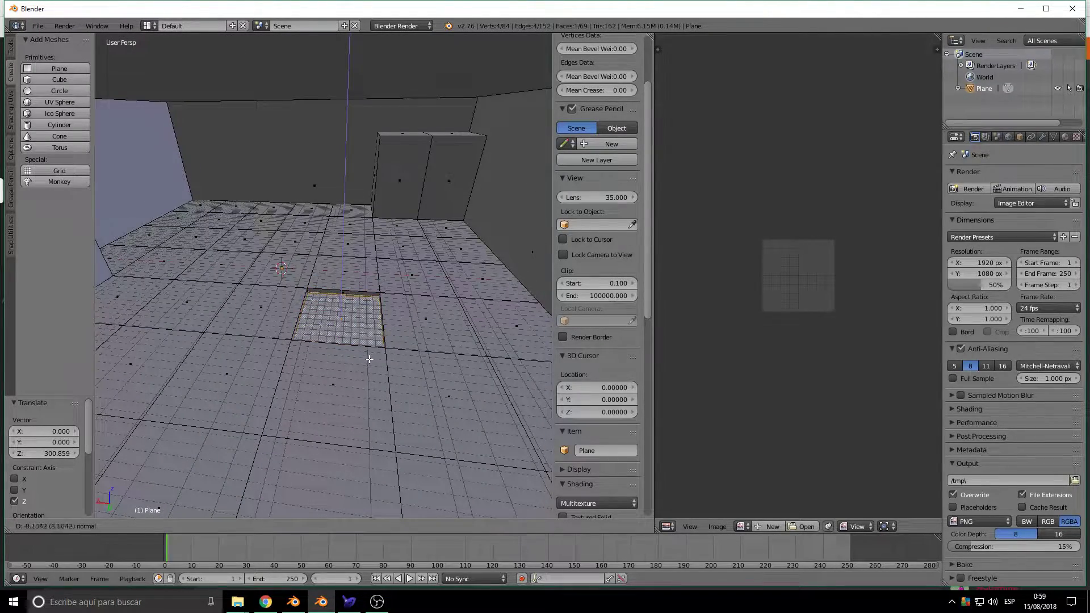
# Sink the floor square and scale its bottom to 0.690 into a tapered pit.
pyautogui.click(370, 364)
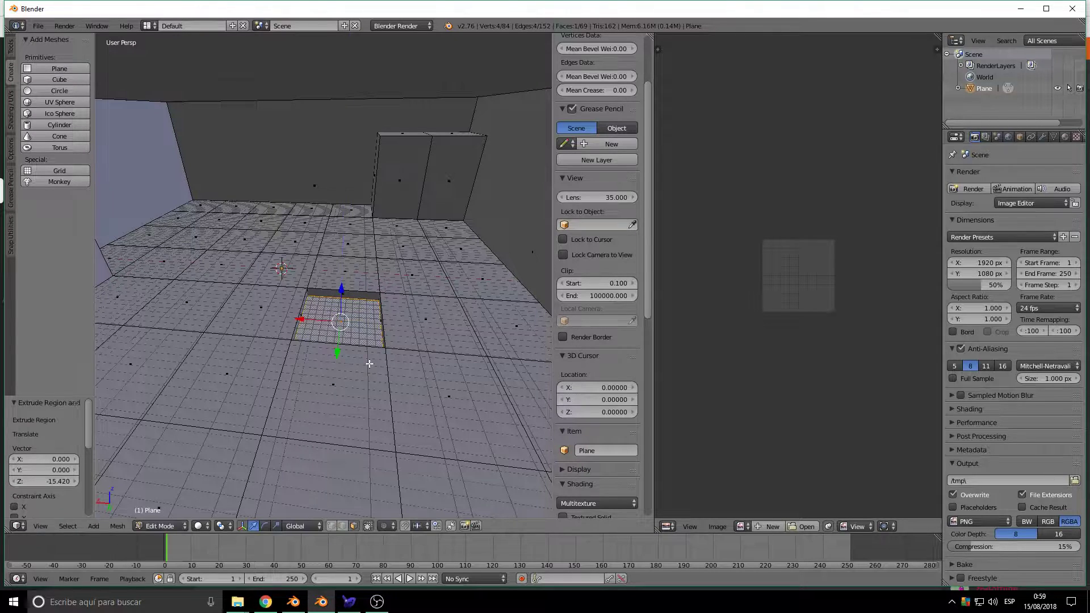
pyautogui.scroll(1, 362, 376)
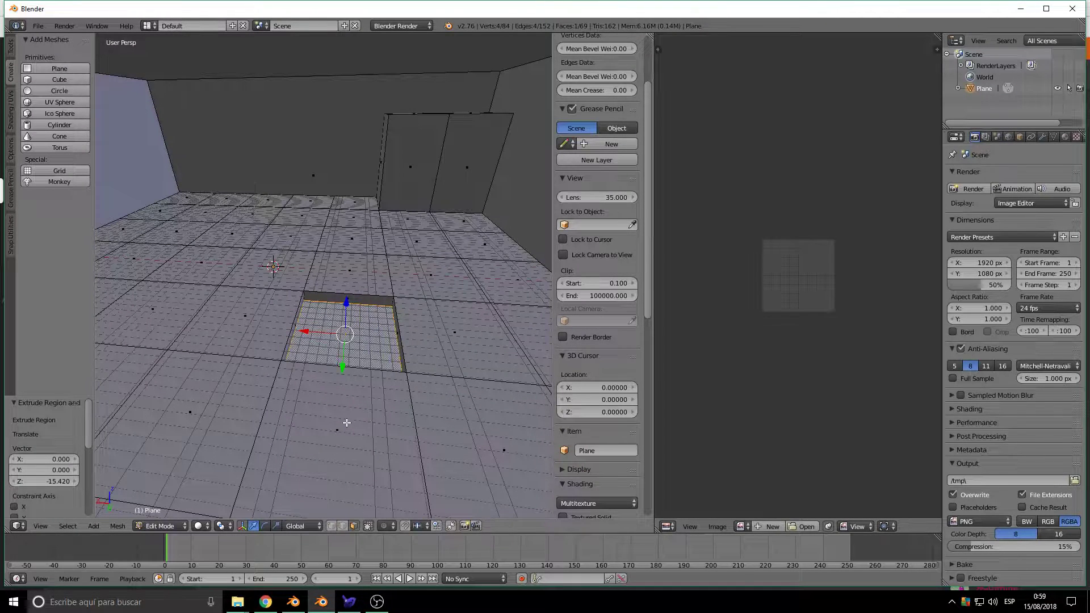
pyautogui.press('s')
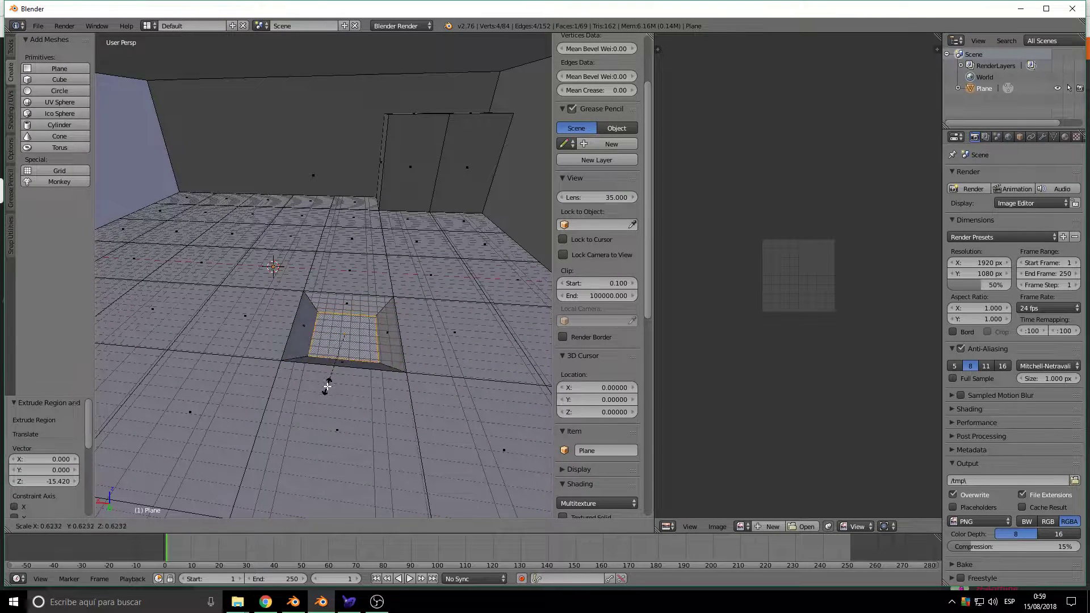
pyautogui.click(325, 390)
pyautogui.moveTo(325, 390); pyautogui.dragTo(364, 330, button='middle')
# In edge select mode, select the top edges of the room's walls.
pyautogui.click(342, 527)
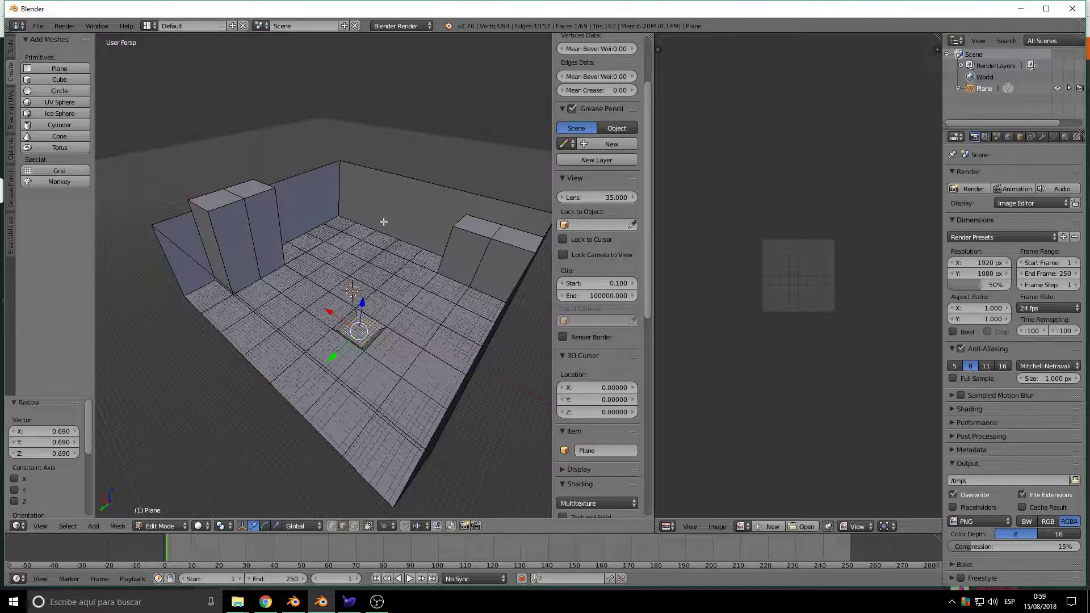
pyautogui.rightClick(255, 189)
pyautogui.keyDown('shift'); pyautogui.rightClick(443, 186); pyautogui.keyUp('shift')
pyautogui.keyDown('shift'); pyautogui.rightClick(194, 258); pyautogui.keyUp('shift')
pyautogui.keyDown('shift'); pyautogui.rightClick(518, 284); pyautogui.keyUp('shift')
pyautogui.moveTo(423, 358); pyautogui.dragTo(387, 345, button='middle')
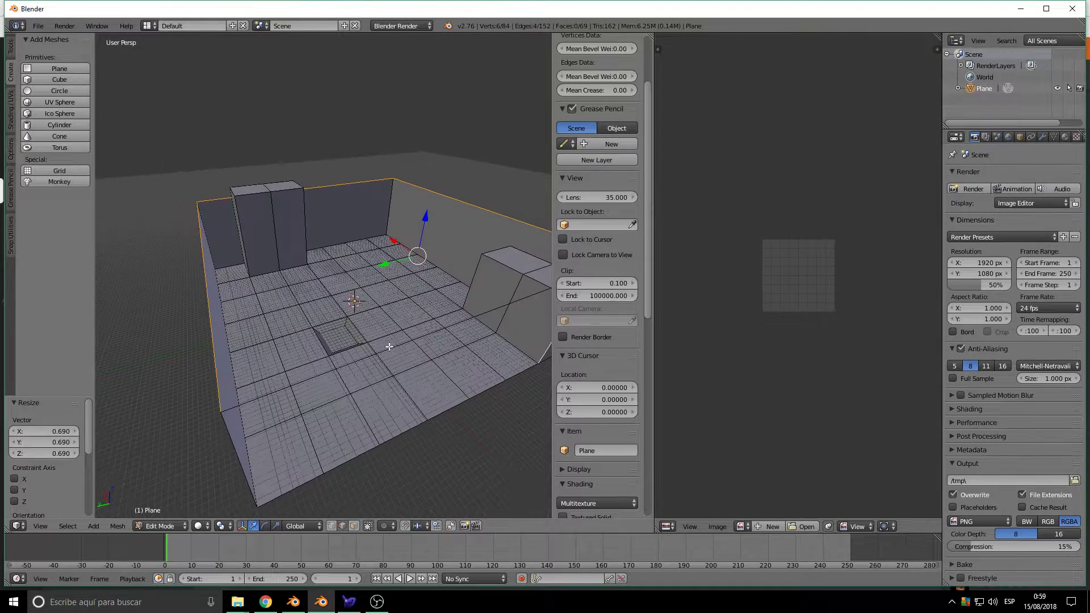
pyautogui.hotkey('ctrl', 'z')
pyautogui.rightClick(421, 339)
pyautogui.hotkey('ctrl', 'z')
pyautogui.hotkey('ctrl', 'z')
pyautogui.hotkey('ctrl', 'shift', 'z')
pyautogui.keyDown('shift'); pyautogui.rightClick(449, 328); pyautogui.keyUp('shift')
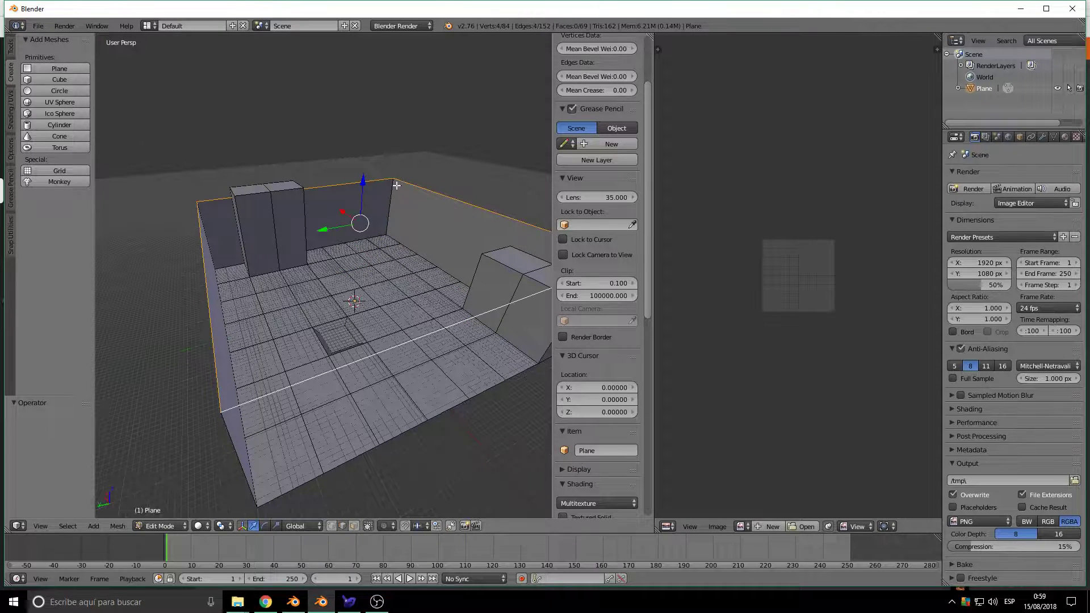
# Raise the selected wall top edges 42.940 along Z.
pyautogui.moveTo(365, 188); pyautogui.dragTo(365, 113)
pyautogui.moveTo(336, 292); pyautogui.dragTo(315, 311, button='middle')
pyautogui.moveTo(375, 161); pyautogui.dragTo(374, 145)
pyautogui.moveTo(348, 313); pyautogui.dragTo(389, 362, button='middle')
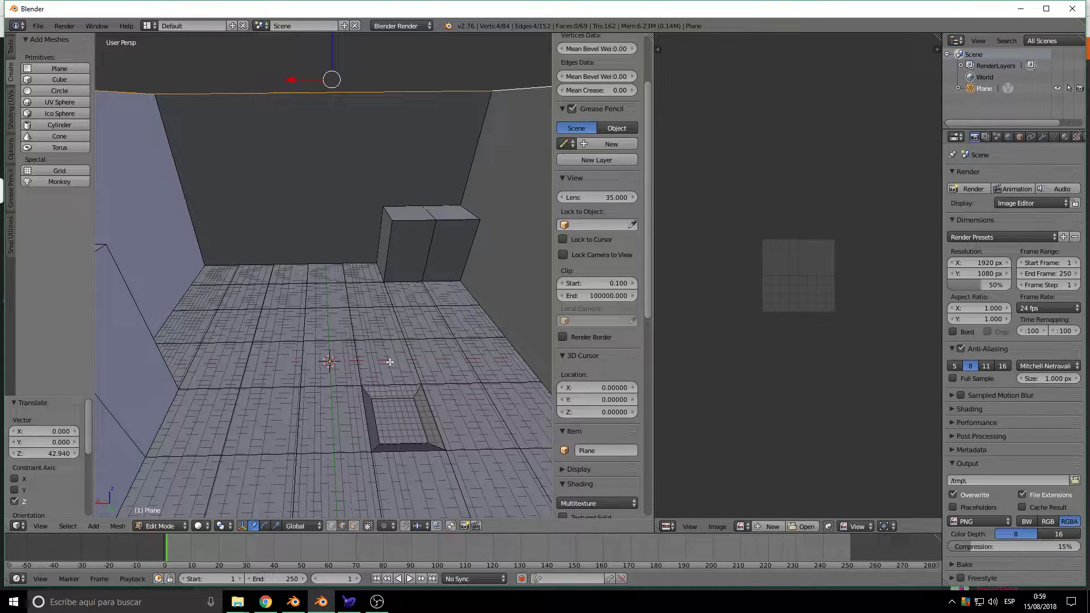
# Set snapping to Edge and lower the block's top corner edge 192.077 into a ramp.
pyautogui.click(353, 525)
pyautogui.rightClick(403, 213)
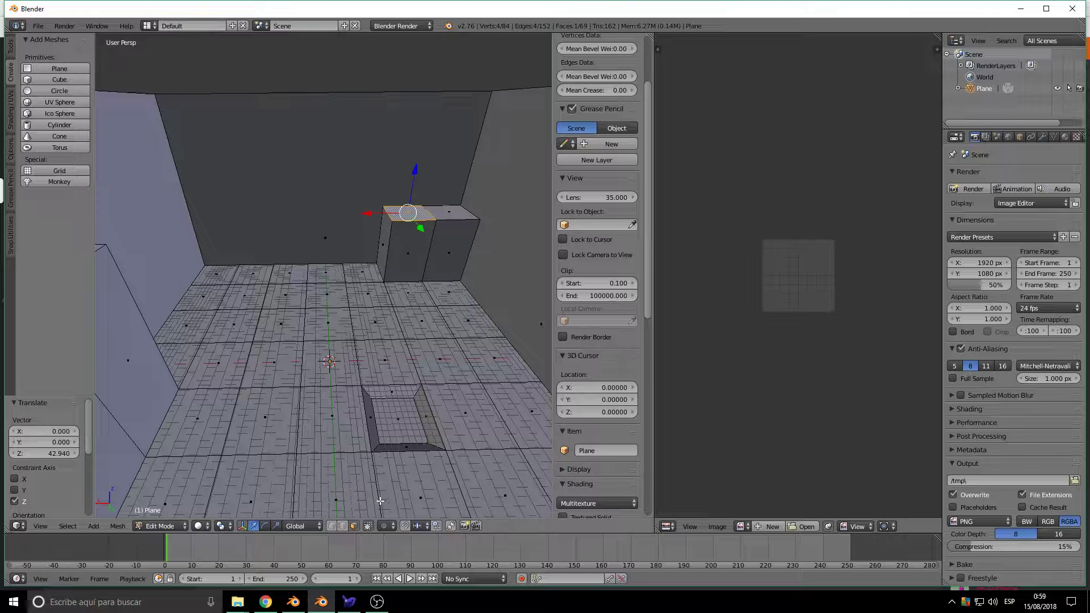
pyautogui.rightClick(389, 214)
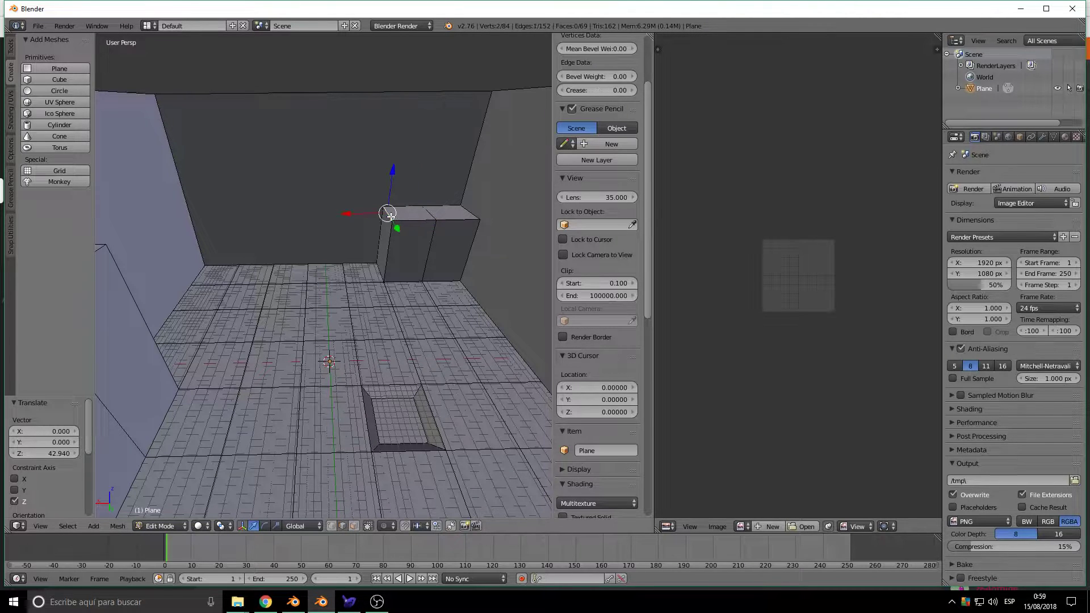
pyautogui.click(419, 526)
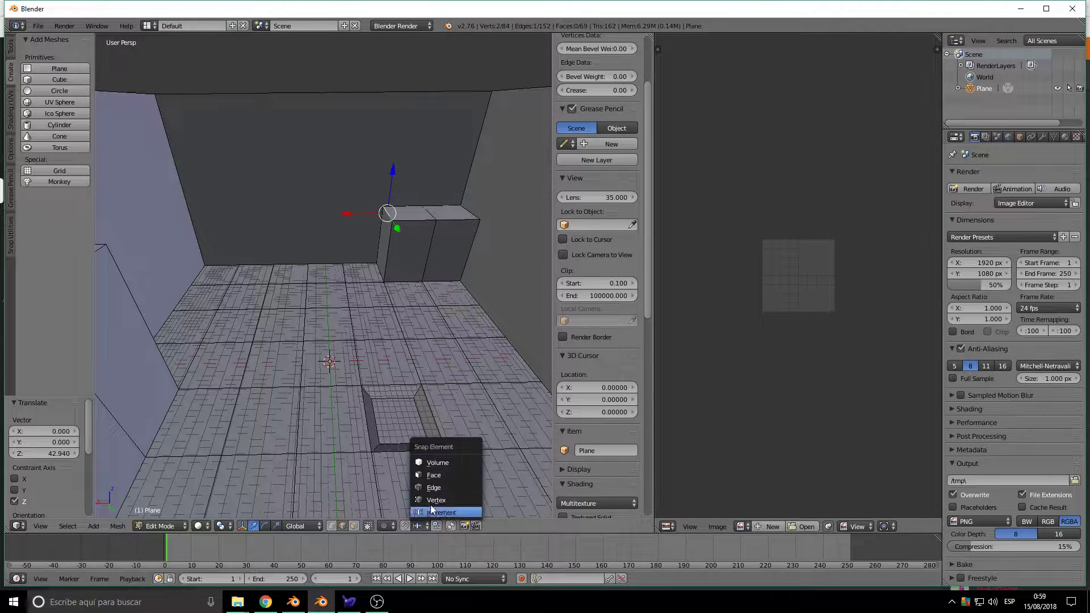
pyautogui.click(441, 488)
pyautogui.moveTo(395, 181); pyautogui.dragTo(401, 343)
pyautogui.moveTo(401, 342); pyautogui.dragTo(318, 363, button='middle')
# Select the room's near wall face and the ramp block's outer face.
pyautogui.click(353, 526)
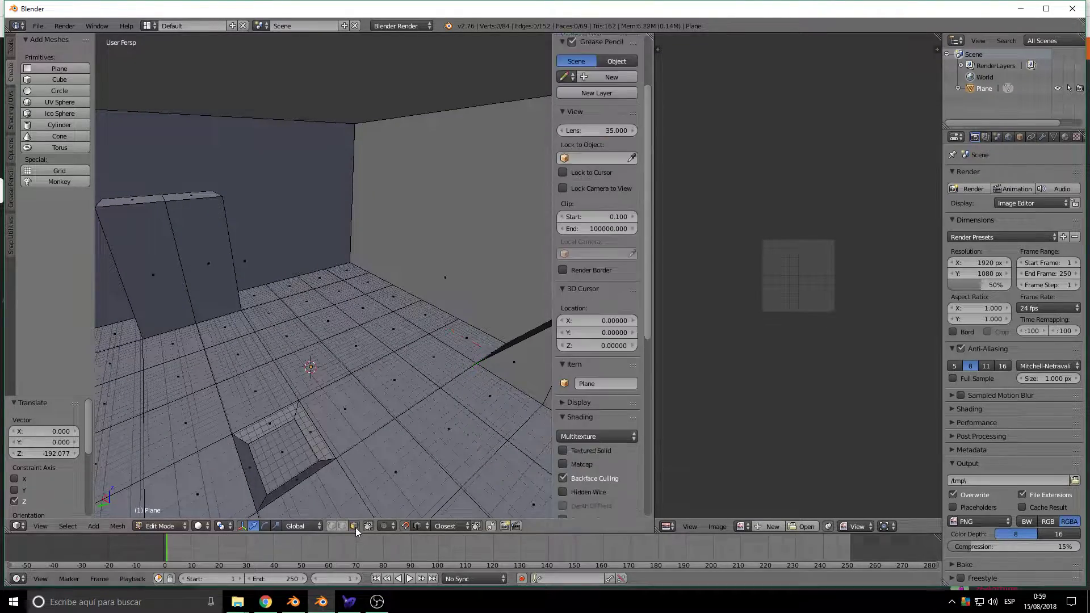
pyautogui.scroll(-5, 460, 422)
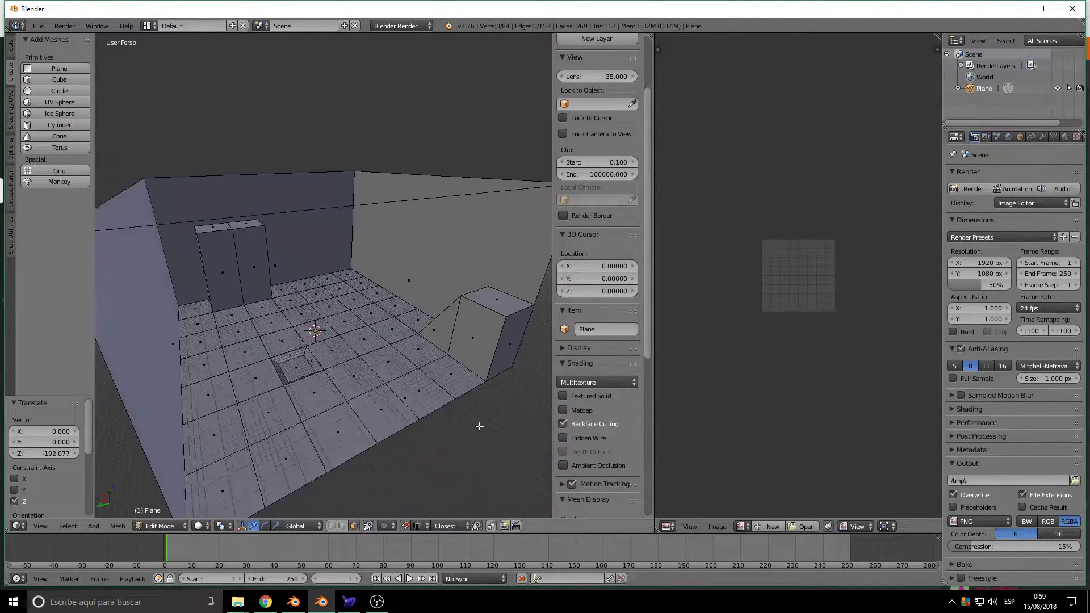
pyautogui.moveTo(482, 429); pyautogui.dragTo(403, 388, button='middle')
pyautogui.rightClick(399, 389)
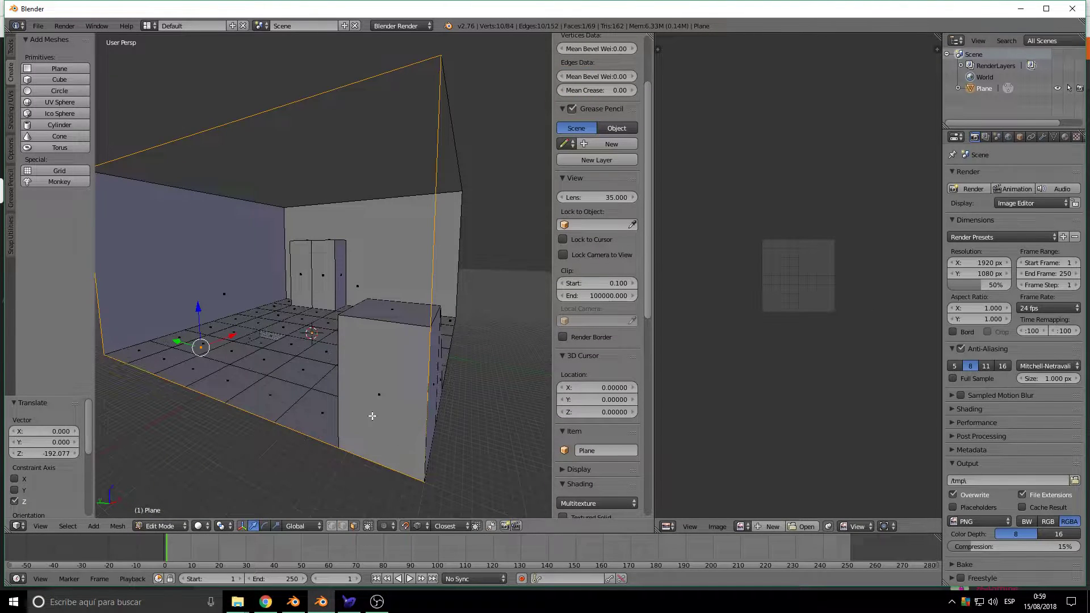
pyautogui.rightClick(365, 409)
pyautogui.moveTo(364, 409); pyautogui.dragTo(200, 369, button='middle')
pyautogui.keyDown('shift'); pyautogui.rightClick(202, 368); pyautogui.keyUp('shift')
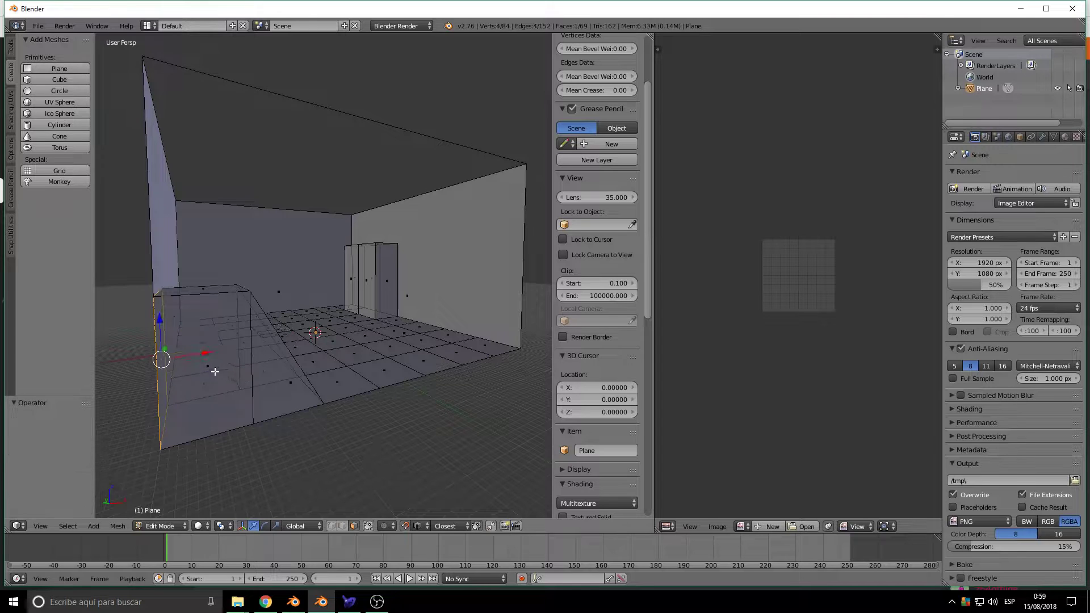
# Delete the selected wall and ramp faces, then the tall block's two front faces.
pyautogui.press('x')
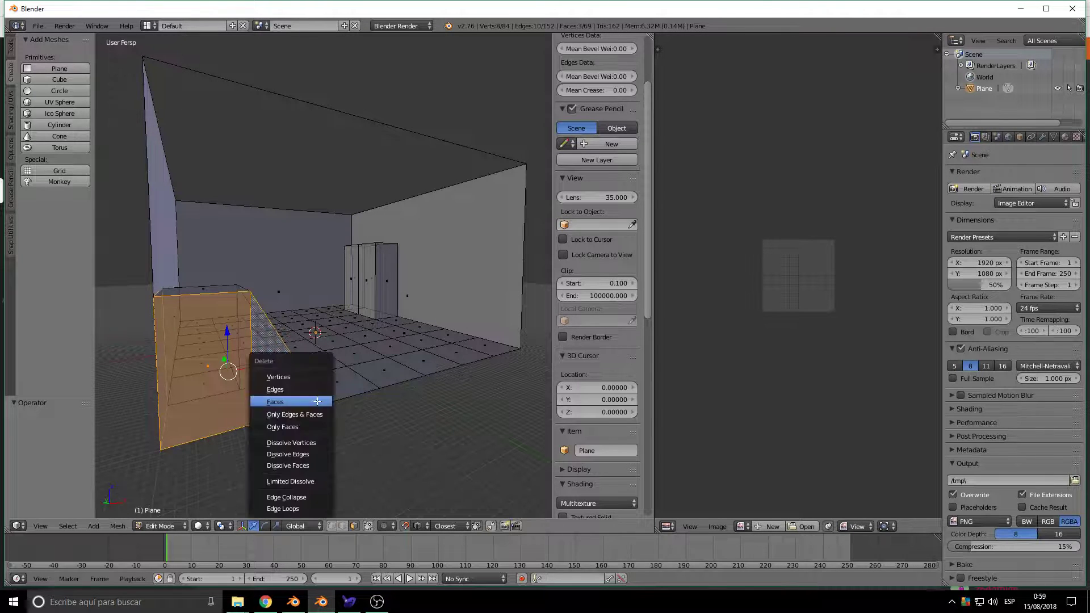
pyautogui.click(284, 401)
pyautogui.moveTo(336, 388); pyautogui.dragTo(317, 339, button='middle')
pyautogui.rightClick(316, 339)
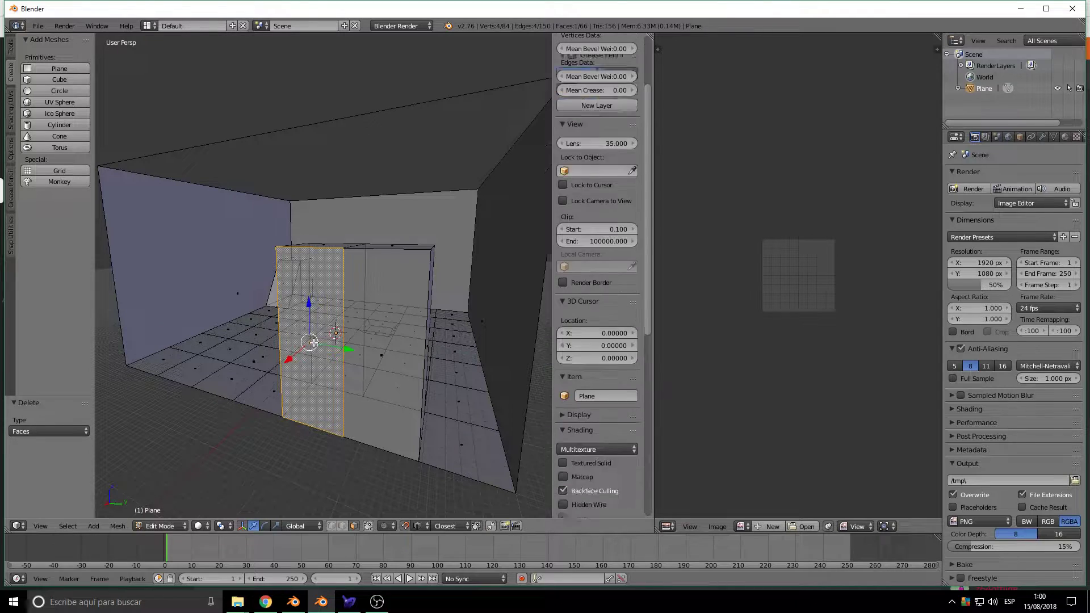
pyautogui.keyDown('shift'); pyautogui.rightClick(382, 356); pyautogui.keyUp('shift')
pyautogui.press('x')
pyautogui.click(382, 357)
pyautogui.moveTo(402, 383)
pyautogui.mouseDown(button='middle')
pyautogui.moveTo(399, 347)
pyautogui.moveTo(394, 382)
pyautogui.moveTo(151, 351)
pyautogui.moveTo(314, 416)
pyautogui.moveTo(312, 377)
pyautogui.moveTo(263, 382)
pyautogui.moveTo(311, 383)
pyautogui.moveTo(281, 357)
pyautogui.moveTo(384, 350)
pyautogui.moveTo(275, 336)
pyautogui.mouseUp(button='middle')
# Limited Dissolve the tall block's two front and two top faces together.
pyautogui.rightClick(307, 269)
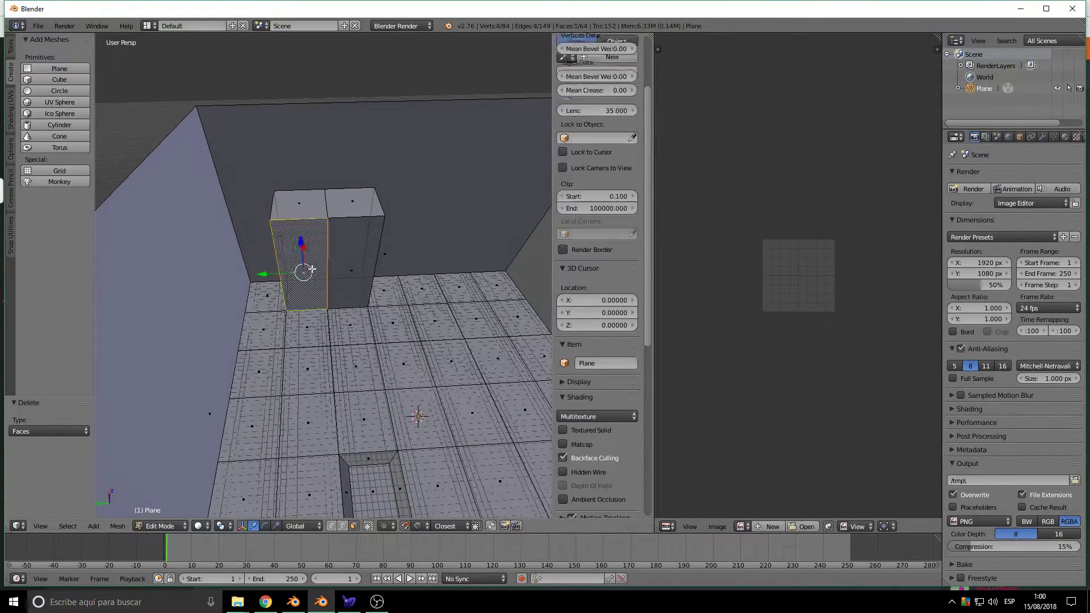
pyautogui.keyDown('shift'); pyautogui.rightClick(348, 267); pyautogui.keyUp('shift')
pyautogui.keyDown('shift'); pyautogui.rightClick(301, 203); pyautogui.keyUp('shift')
pyautogui.keyDown('shift'); pyautogui.rightClick(349, 202); pyautogui.keyUp('shift')
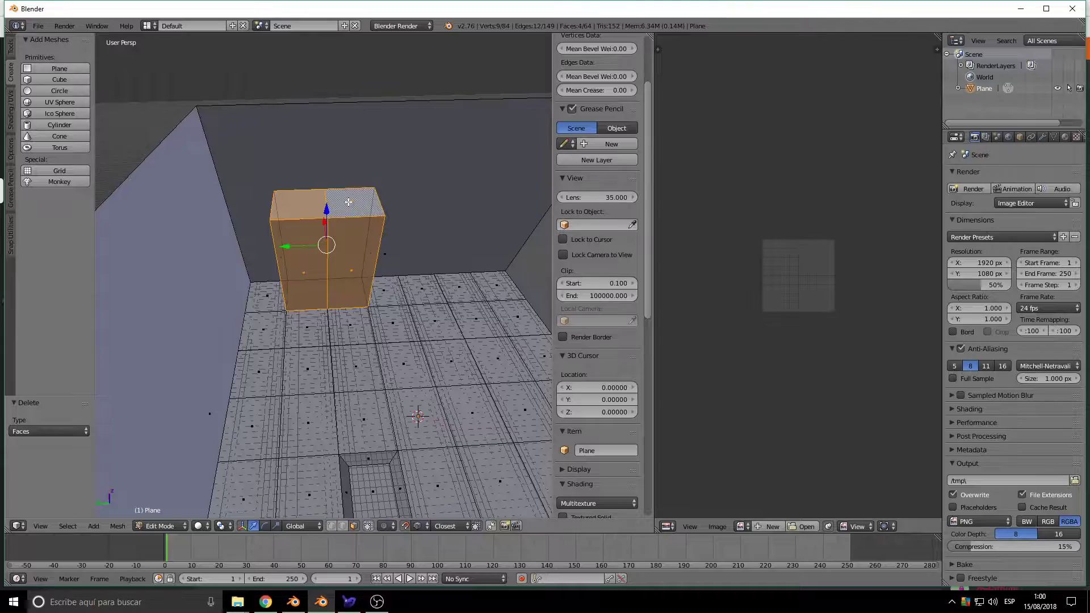
pyautogui.press('x')
pyautogui.click(347, 283)
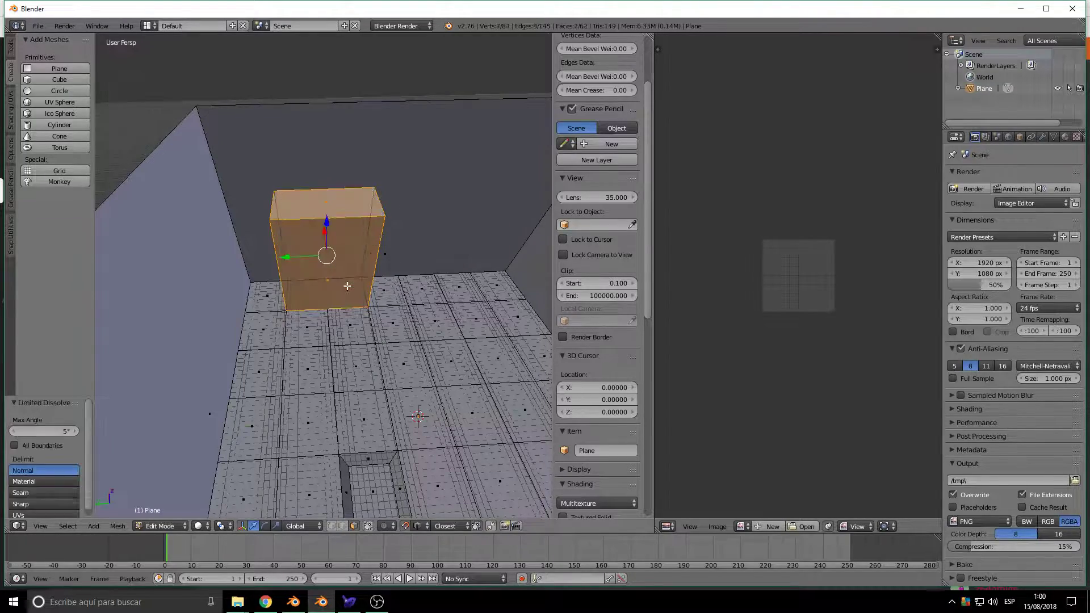
pyautogui.moveTo(347, 285); pyautogui.dragTo(285, 334, button='middle')
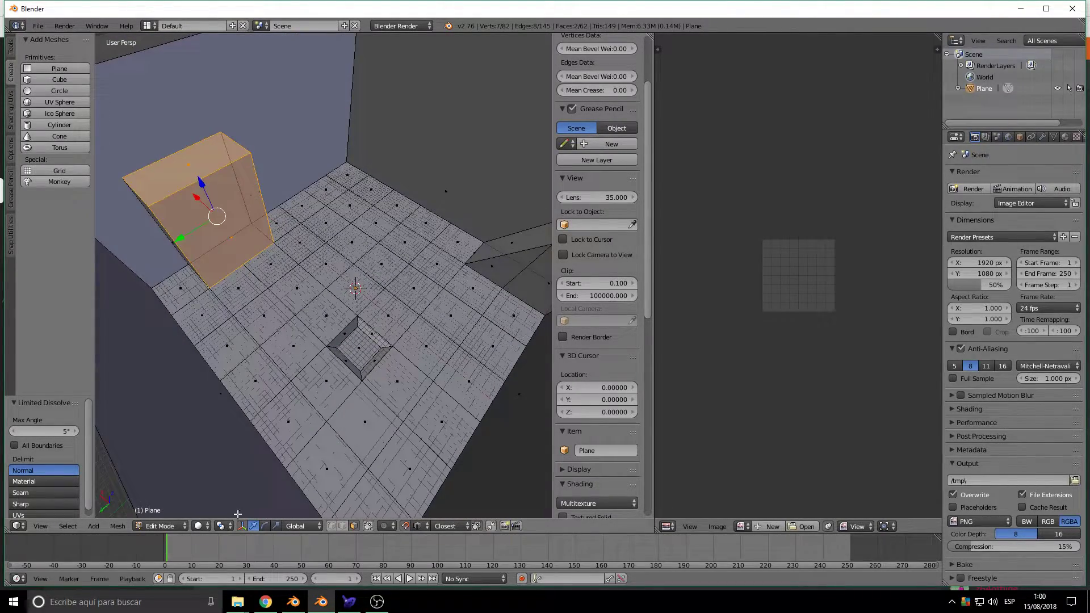
# Switch the 3D viewport shading to Texture.
pyautogui.click(201, 526)
pyautogui.click(227, 476)
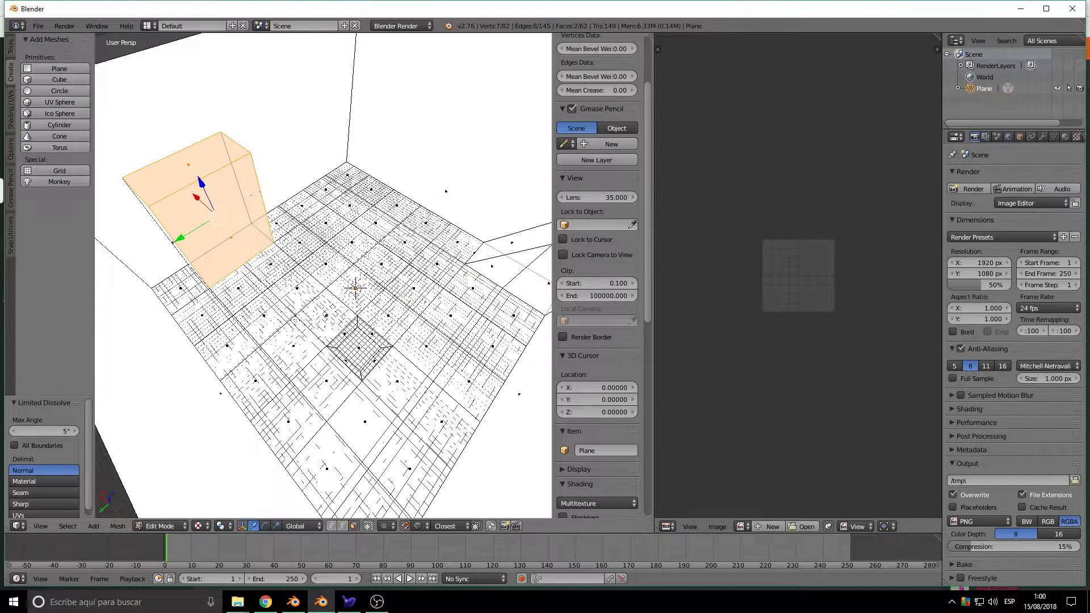
pyautogui.moveTo(446, 191); pyautogui.dragTo(419, 192, button='middle')
# Apply the red pixel texture image to the pit's bottom face.
pyautogui.rightClick(529, 260)
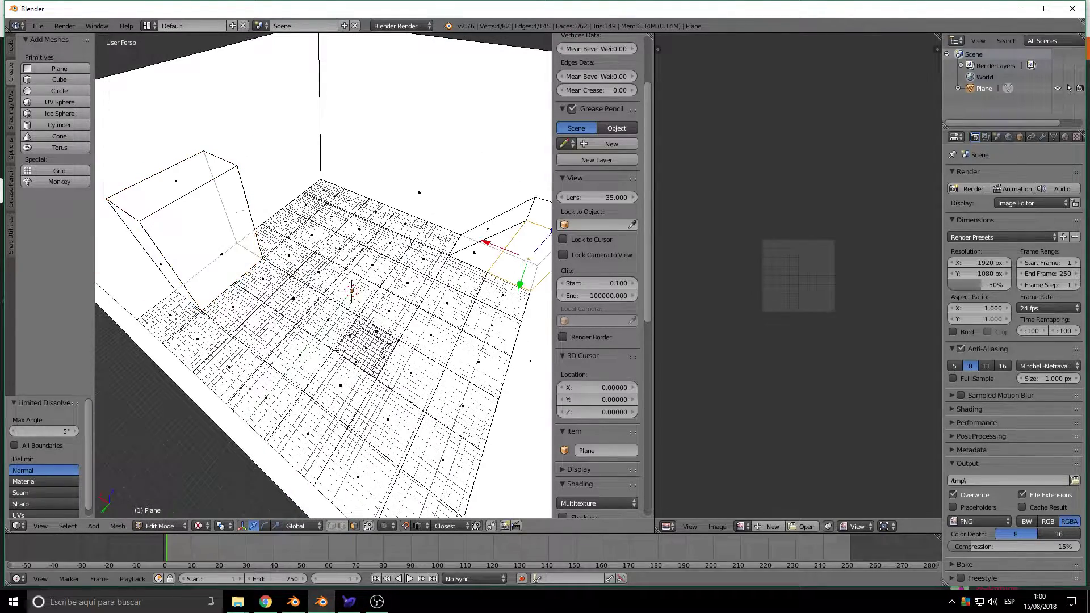
pyautogui.rightClick(365, 348)
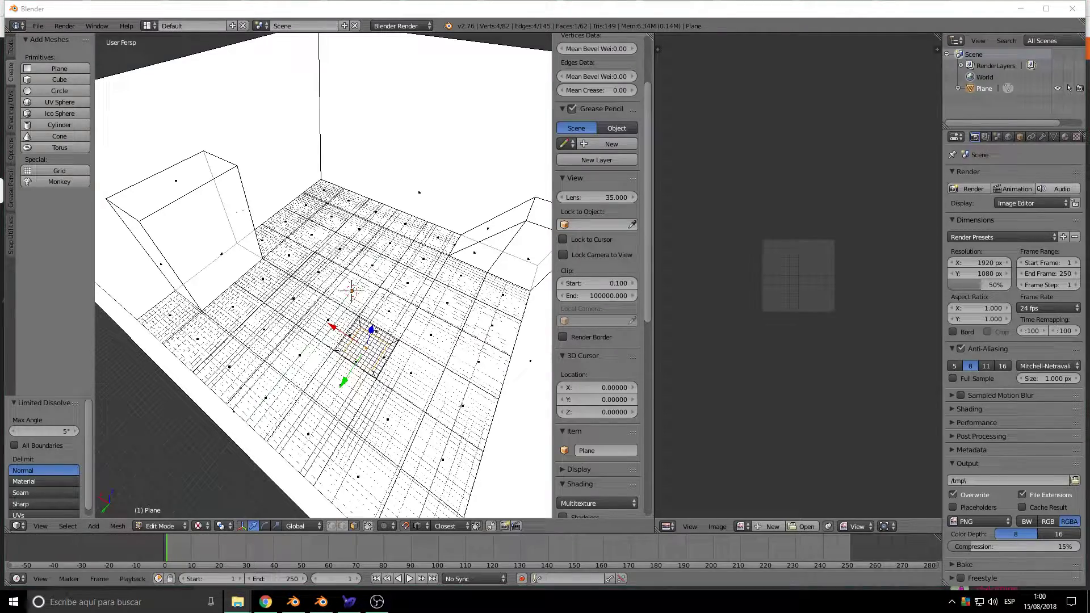
pyautogui.moveTo(881, 313); pyautogui.dragTo(881, 314)
pyautogui.scroll(2, 417, 435)
pyautogui.moveTo(417, 440); pyautogui.dragTo(390, 377, button='middle')
pyautogui.scroll(2, 364, 355)
# Unwrap the pit floor face's UVs with Mesh > UV Unwrap > Unwrap.
pyautogui.click(118, 525)
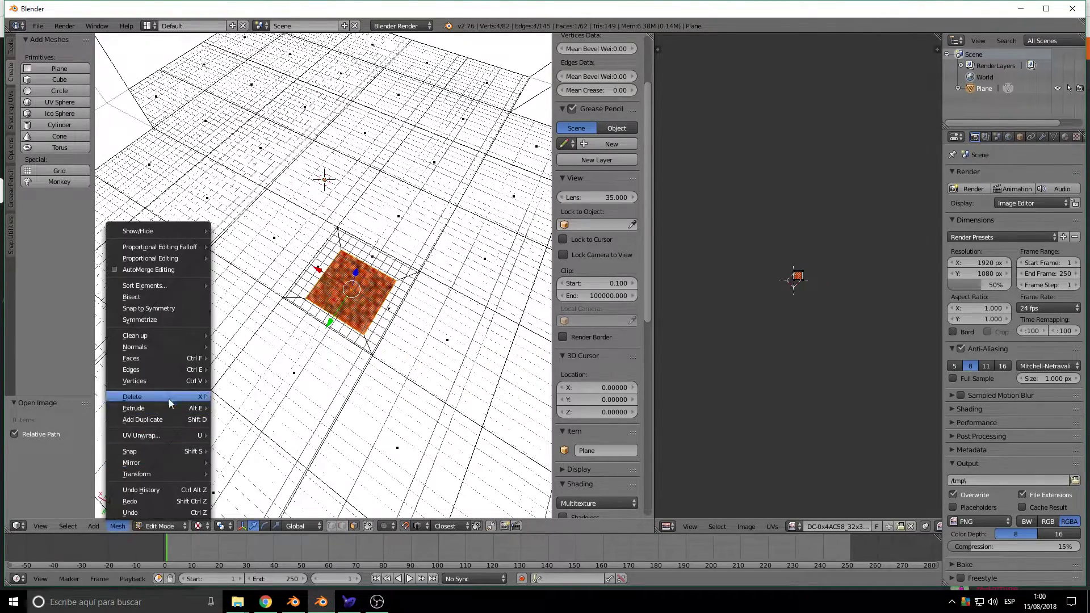
pyautogui.moveTo(172, 438)
pyautogui.click(240, 435)
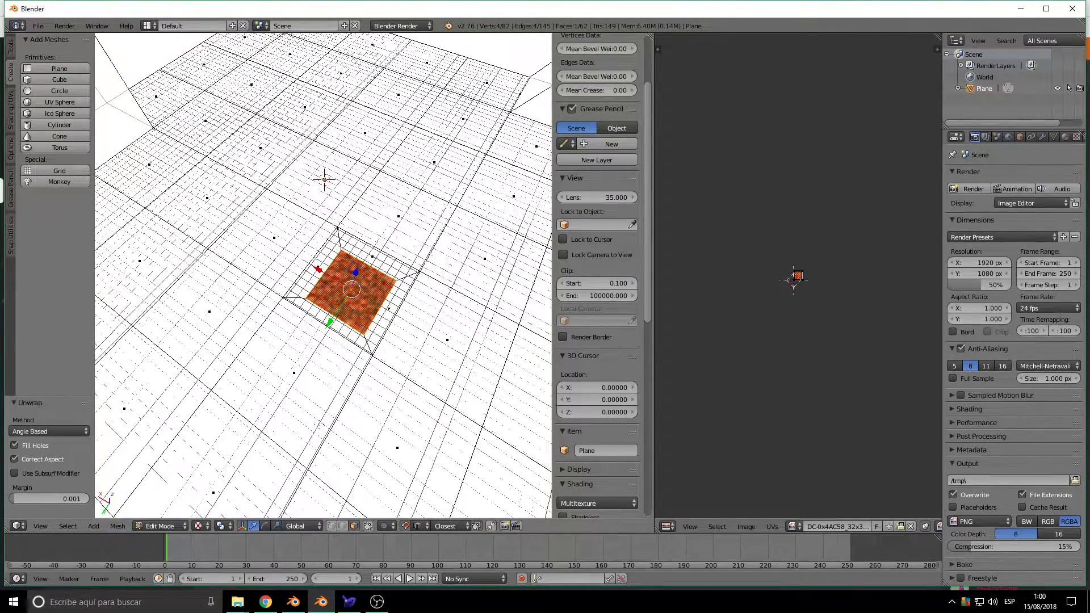
pyautogui.scroll(10, 794, 278)
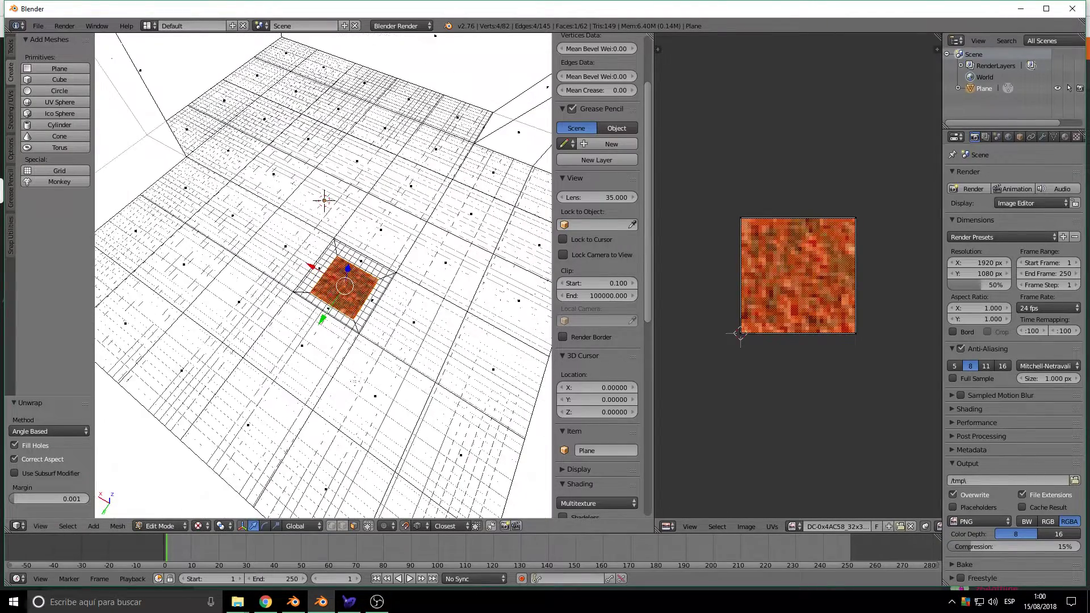
# Assign the yellow-brown brick texture to the tall block's front face.
pyautogui.moveTo(347, 366); pyautogui.dragTo(302, 353, button='middle')
pyautogui.scroll(-2, 301, 347)
pyautogui.rightClick(239, 148)
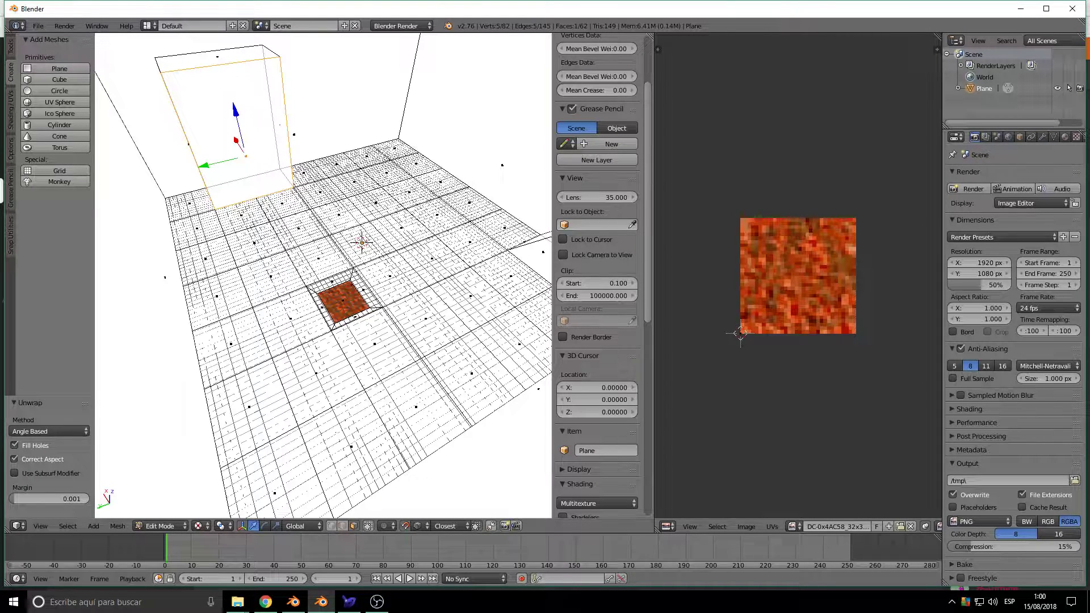
pyautogui.rightClick(188, 144)
pyautogui.keyDown('shift'); pyautogui.rightClick(246, 156); pyautogui.keyUp('shift')
pyautogui.moveTo(1, 250); pyautogui.dragTo(709, 309)
# Unwrap the block face and scale its UVs by 4.2, then vertically by 1.7.
pyautogui.click(118, 526)
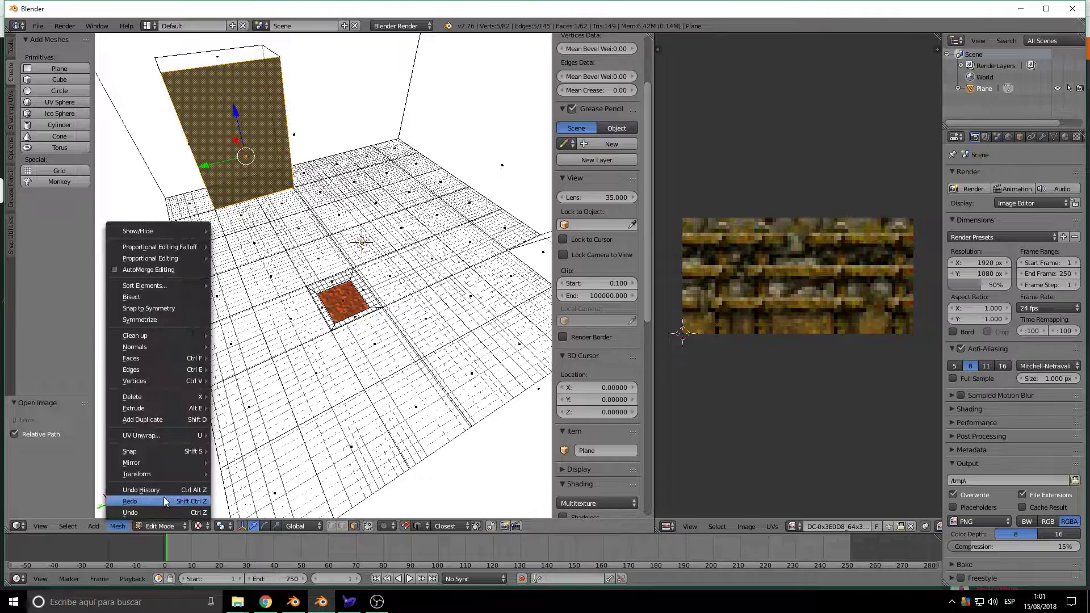
pyautogui.moveTo(171, 433)
pyautogui.click(239, 434)
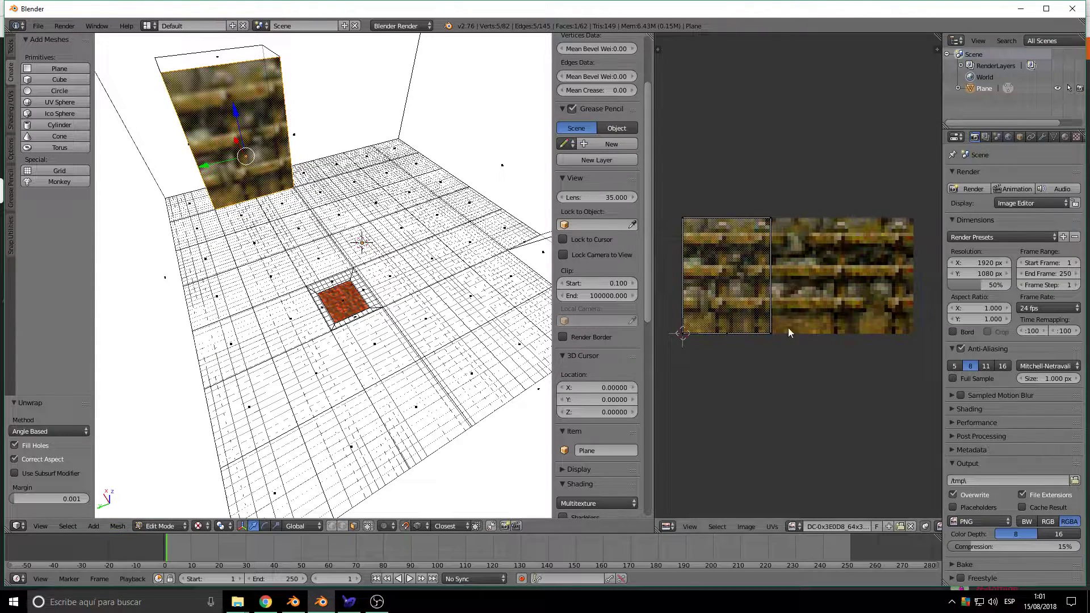
pyautogui.press('a')
pyautogui.press('s')
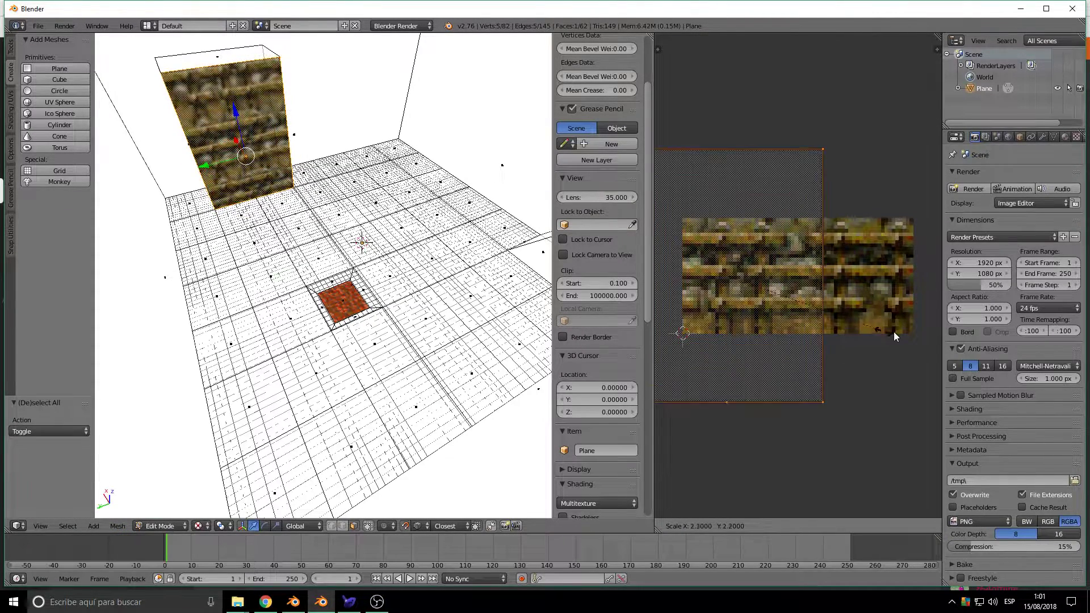
pyautogui.click(749, 359)
pyautogui.press('s')
pyautogui.press('y')
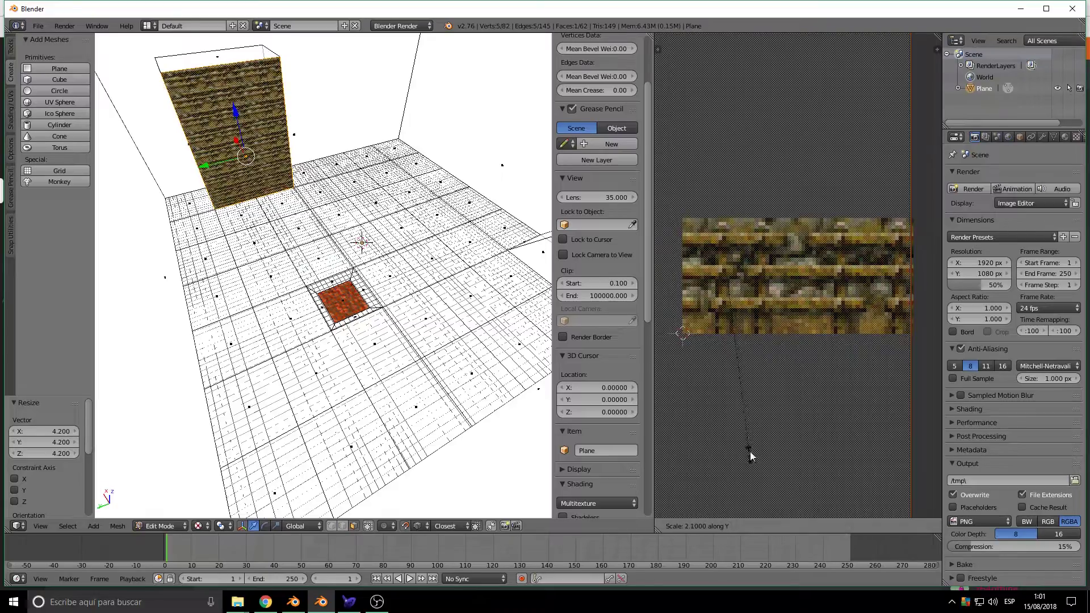
pyautogui.click(752, 421)
# Select the back wall faces and both ramp side faces.
pyautogui.moveTo(299, 327); pyautogui.dragTo(181, 312, button='middle')
pyautogui.moveTo(409, 267); pyautogui.dragTo(489, 210, button='middle')
pyautogui.rightClick(357, 199)
pyautogui.moveTo(382, 191); pyautogui.dragTo(386, 227, button='middle')
pyautogui.keyDown('shift'); pyautogui.rightClick(377, 185); pyautogui.keyUp('shift')
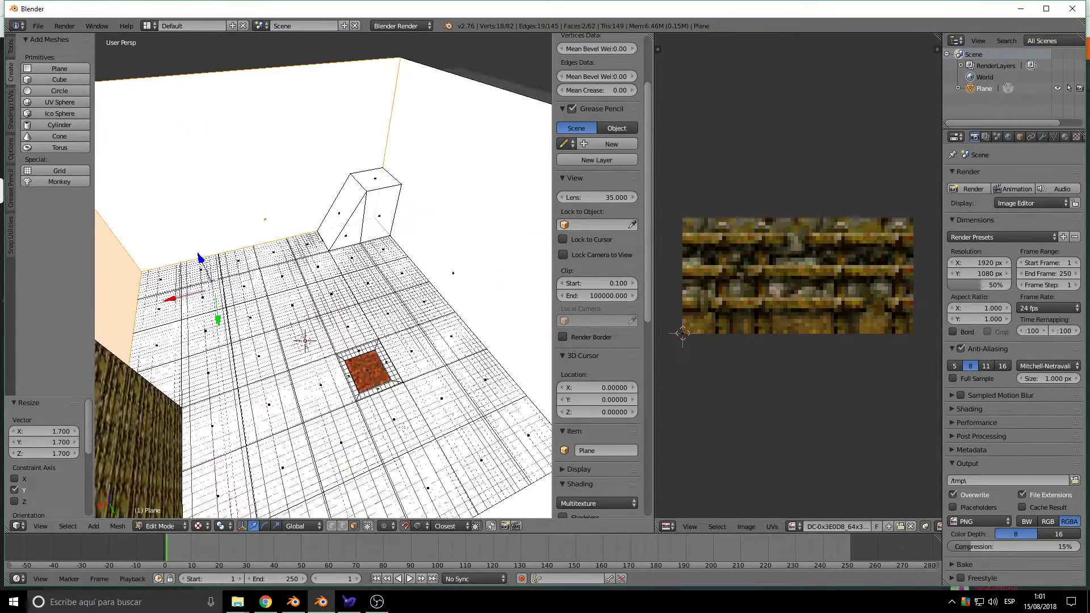
pyautogui.keyDown('shift'); pyautogui.rightClick(353, 229); pyautogui.keyUp('shift')
pyautogui.keyDown('shift'); pyautogui.rightClick(364, 230); pyautogui.keyUp('shift')
# Add the remaining walls and box faces, then assign them the mossy stone texture.
pyautogui.moveTo(265, 271); pyautogui.dragTo(372, 211, button='middle')
pyautogui.keyDown('shift'); pyautogui.rightClick(310, 228); pyautogui.keyUp('shift')
pyautogui.keyDown('shift'); pyautogui.rightClick(343, 222); pyautogui.keyUp('shift')
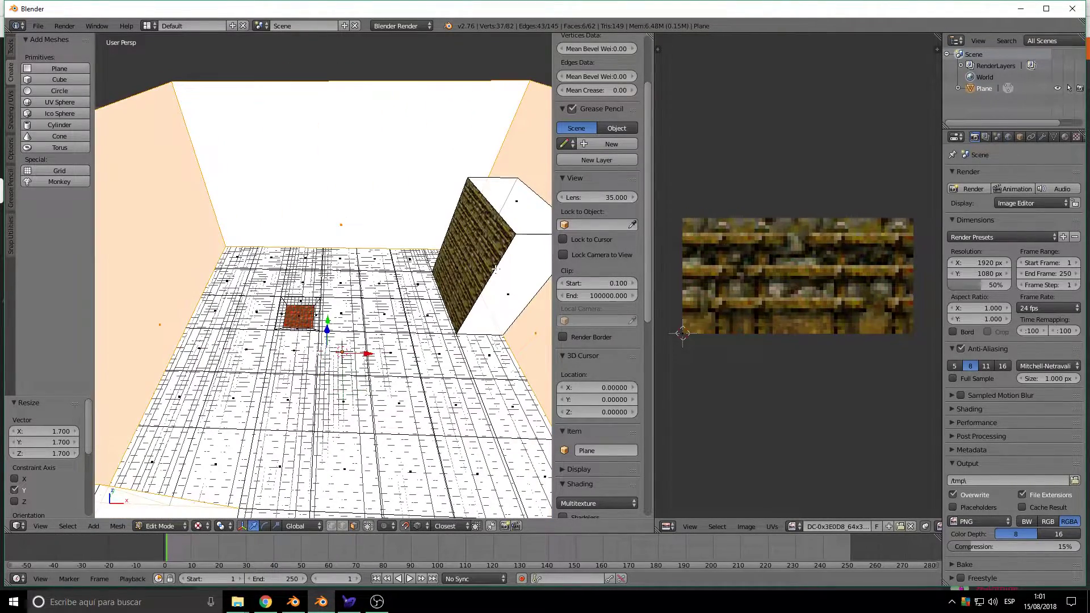
pyautogui.keyDown('shift'); pyautogui.rightClick(497, 287); pyautogui.keyUp('shift')
pyautogui.moveTo(298, 260); pyautogui.dragTo(446, 271, button='middle')
pyautogui.moveTo(247, 296)
pyautogui.mouseDown(button='middle')
pyautogui.moveTo(233, 293)
pyautogui.moveTo(268, 307)
pyautogui.moveTo(215, 314)
pyautogui.mouseUp(button='middle')
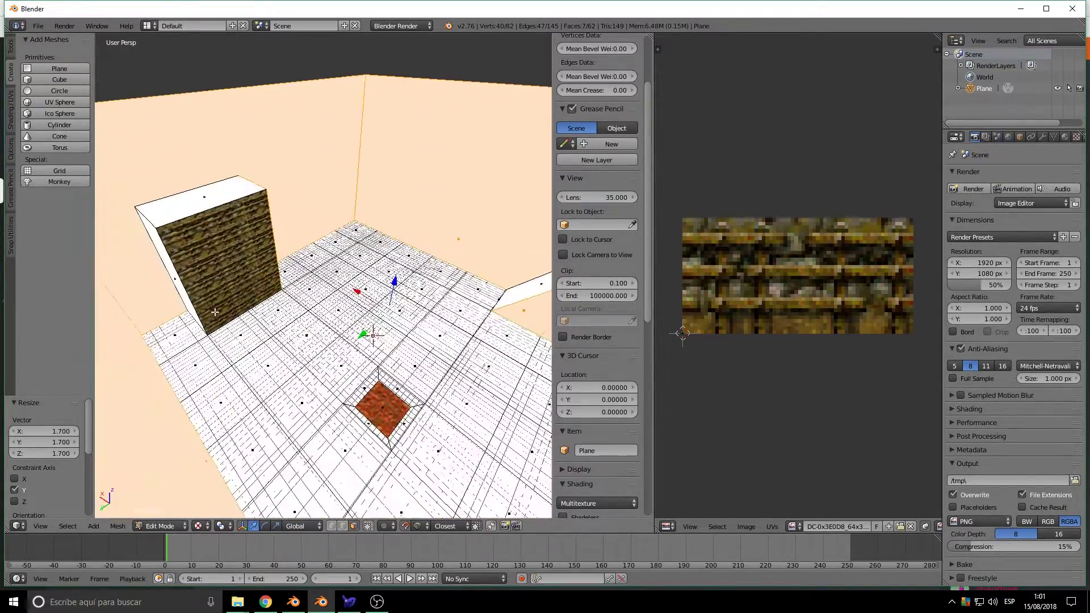
pyautogui.keyDown('shift'); pyautogui.rightClick(175, 280); pyautogui.keyUp('shift')
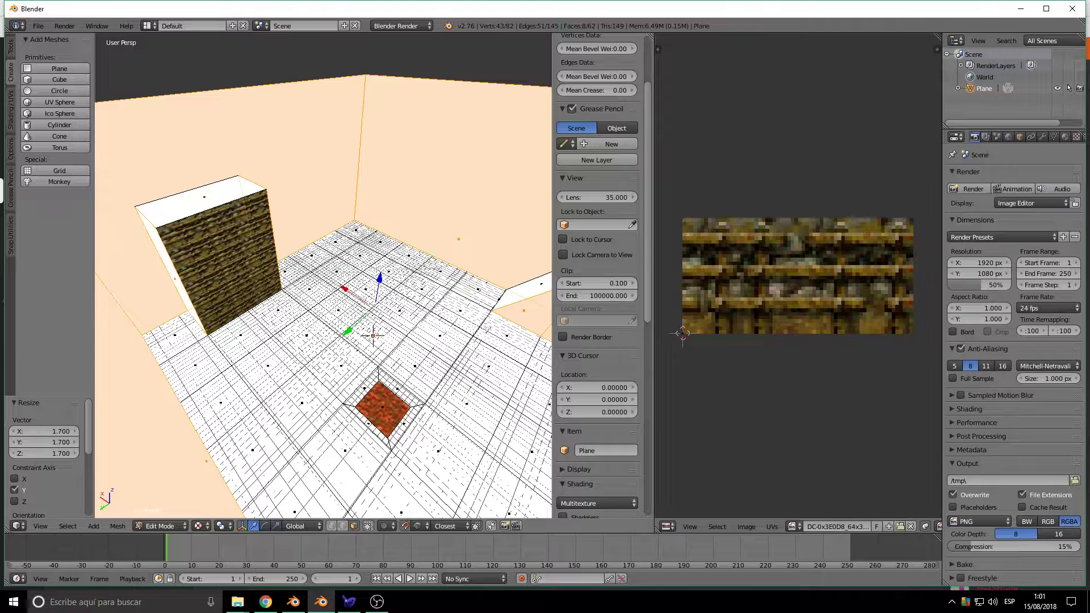
pyautogui.moveTo(1089, 318); pyautogui.dragTo(874, 327)
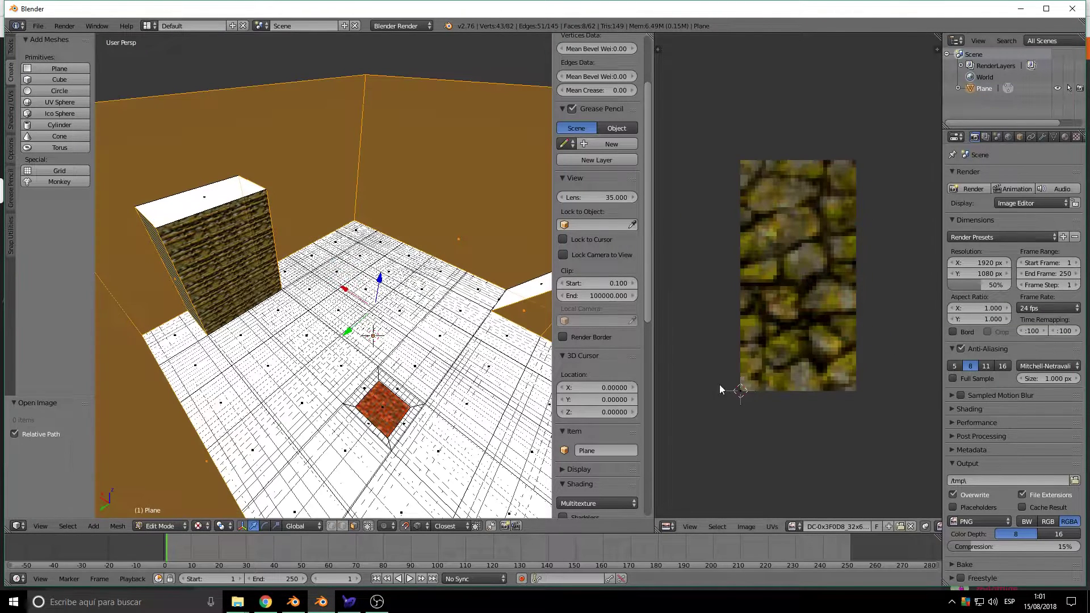
# Cube-project the stone texture UVs onto the selected walls.
pyautogui.click(121, 526)
pyautogui.moveTo(150, 435)
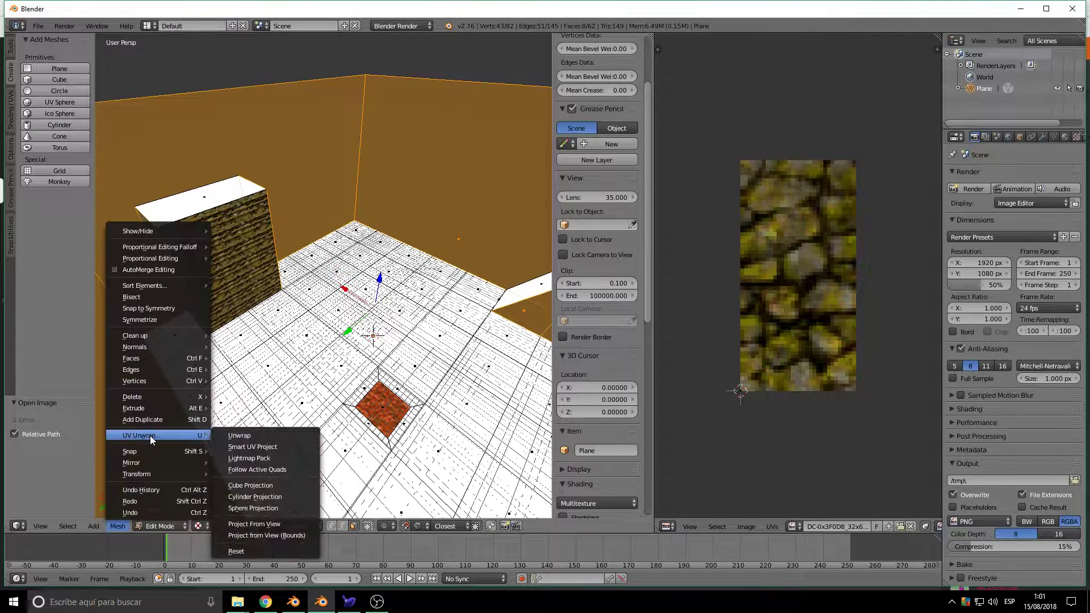
pyautogui.click(279, 486)
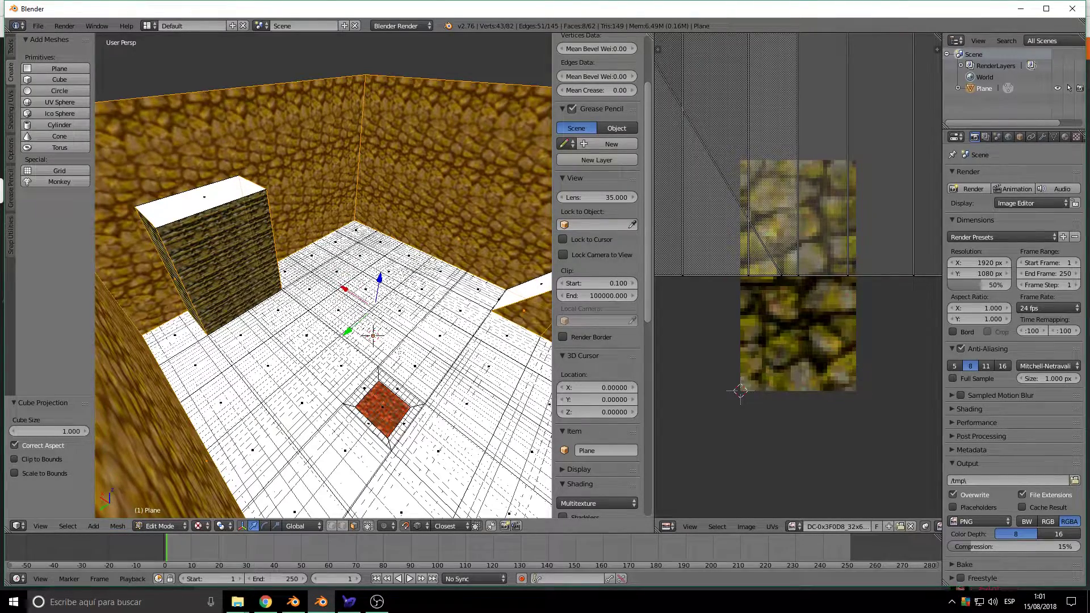
# Give the small white ledge face a new mossy ground texture.
pyautogui.keyDown('shift'); pyautogui.moveTo(418, 286); pyautogui.dragTo(318, 300, button='middle'); pyautogui.keyUp('shift')
pyautogui.moveTo(324, 298); pyautogui.dragTo(358, 308, button='middle')
pyautogui.moveTo(363, 254); pyautogui.dragTo(404, 265, button='middle')
pyautogui.rightClick(404, 265)
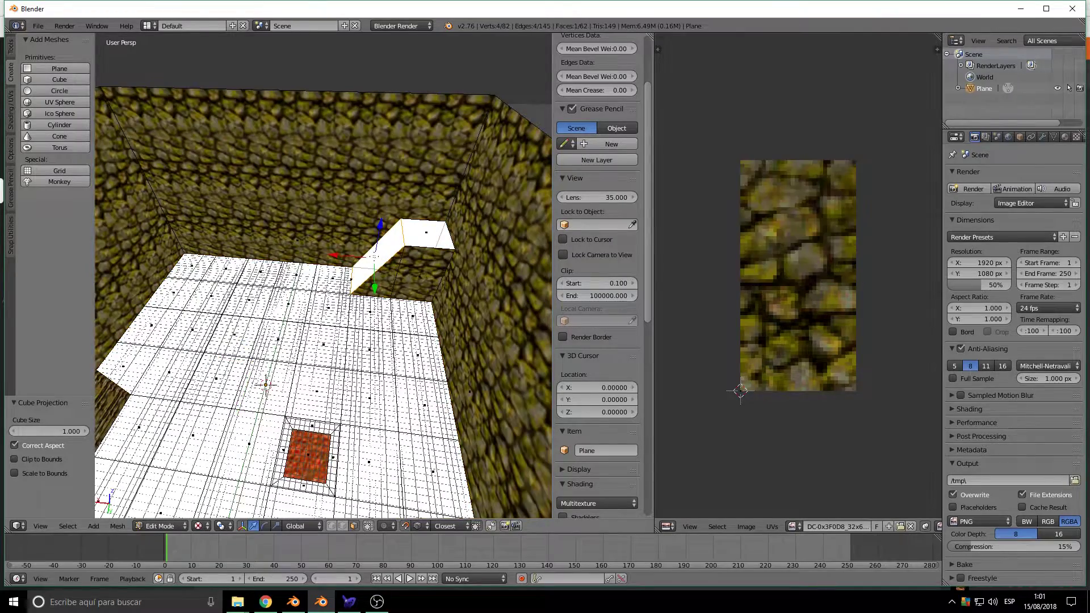
pyautogui.moveTo(1089, 292); pyautogui.dragTo(880, 292)
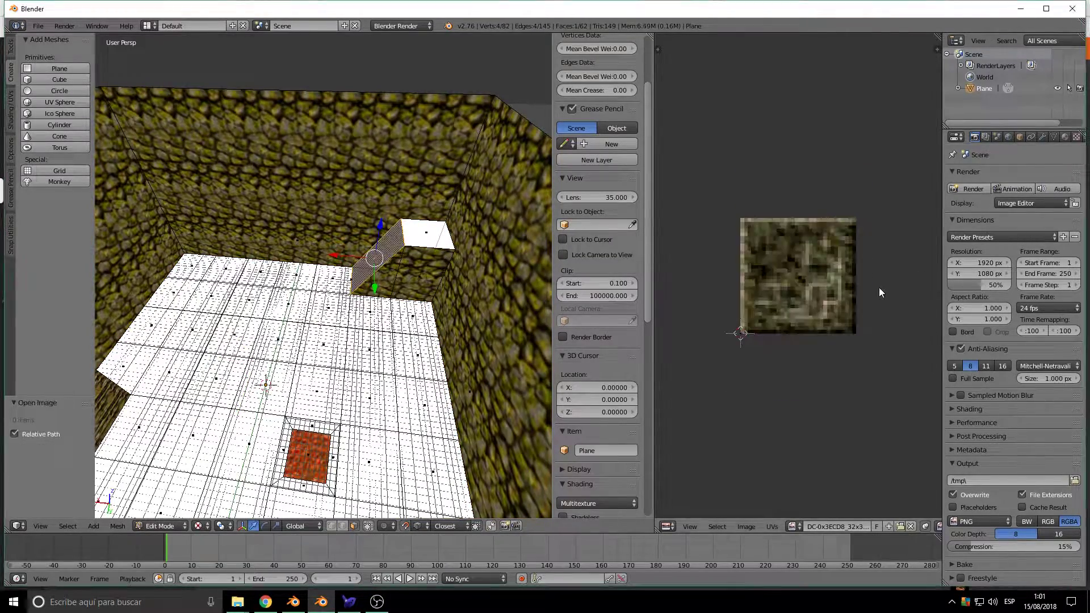
# Unwrap the ledge face with Cube Projection and Scale to Bounds enabled.
pyautogui.click(118, 526)
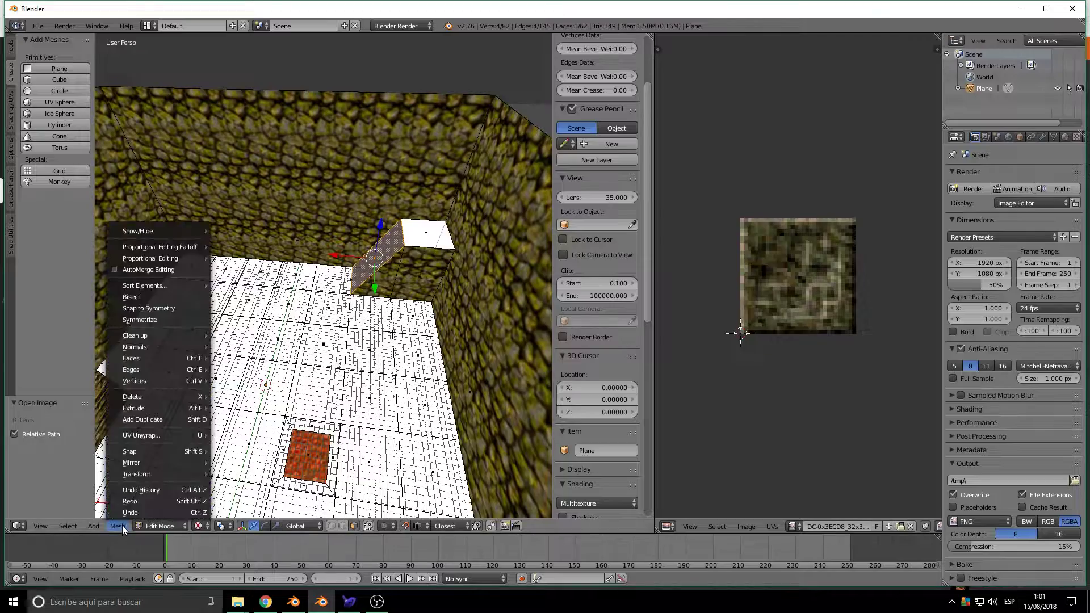
pyautogui.moveTo(168, 437)
pyautogui.click(239, 435)
pyautogui.moveTo(239, 435); pyautogui.dragTo(295, 425, button='middle')
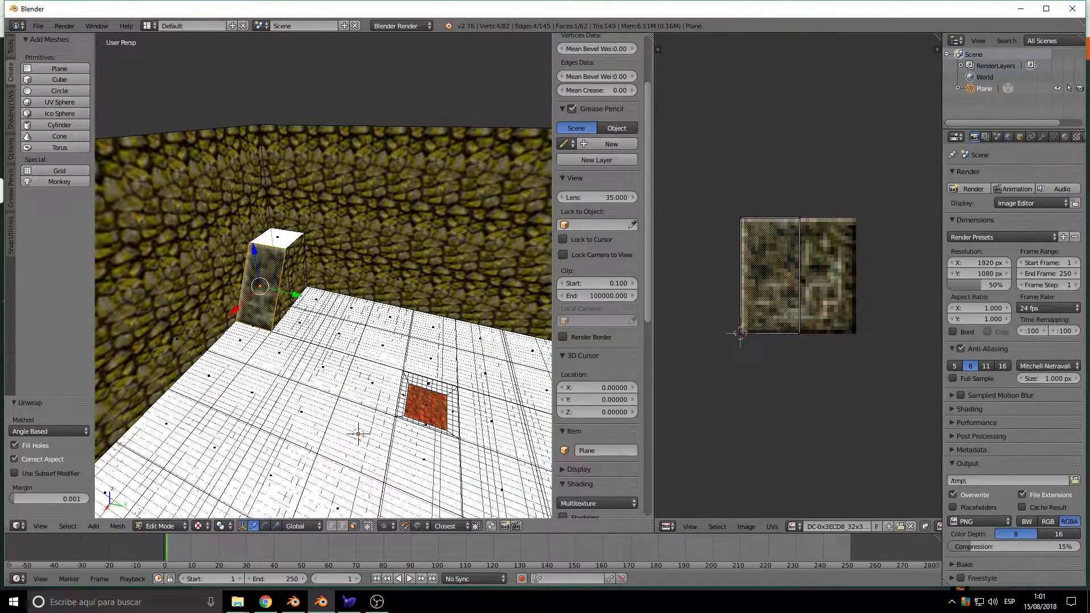
pyautogui.click(121, 527)
pyautogui.moveTo(172, 436)
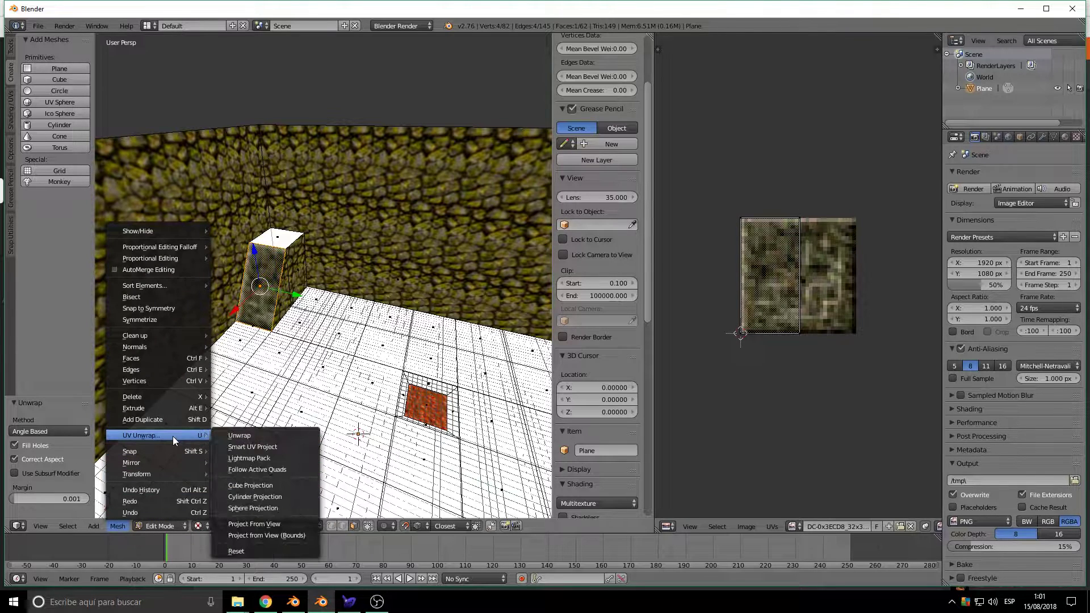
pyautogui.click(264, 487)
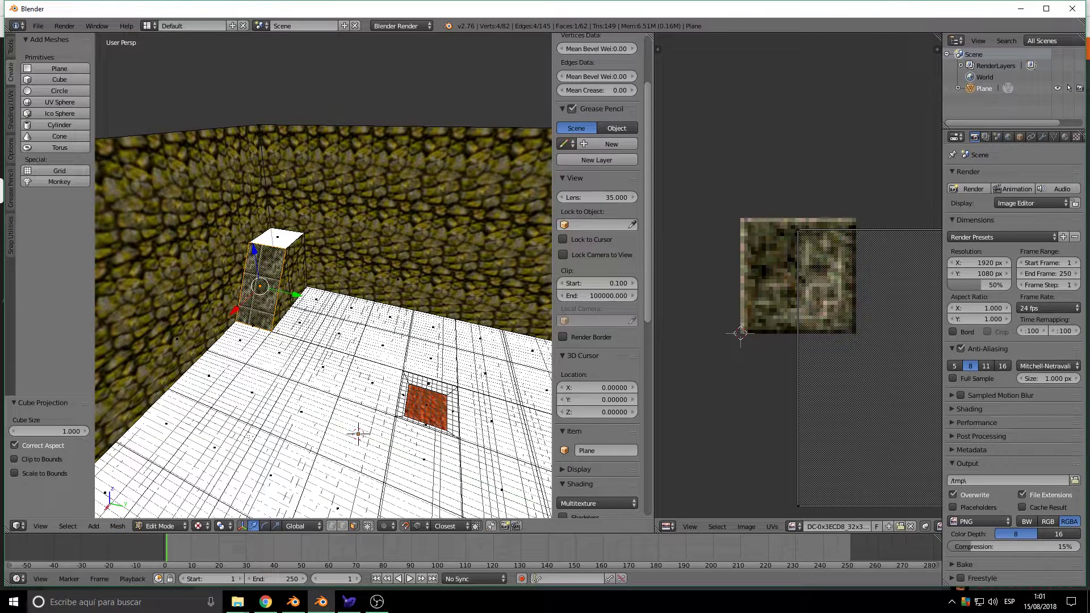
pyautogui.click(14, 473)
pyautogui.moveTo(340, 318); pyautogui.dragTo(232, 321, button='middle')
pyautogui.moveTo(307, 386); pyautogui.dragTo(386, 341, button='middle')
# Select all faces sharing the same image and assign them the brown dirt texture.
pyautogui.press('space')
pyautogui.write('select simi')
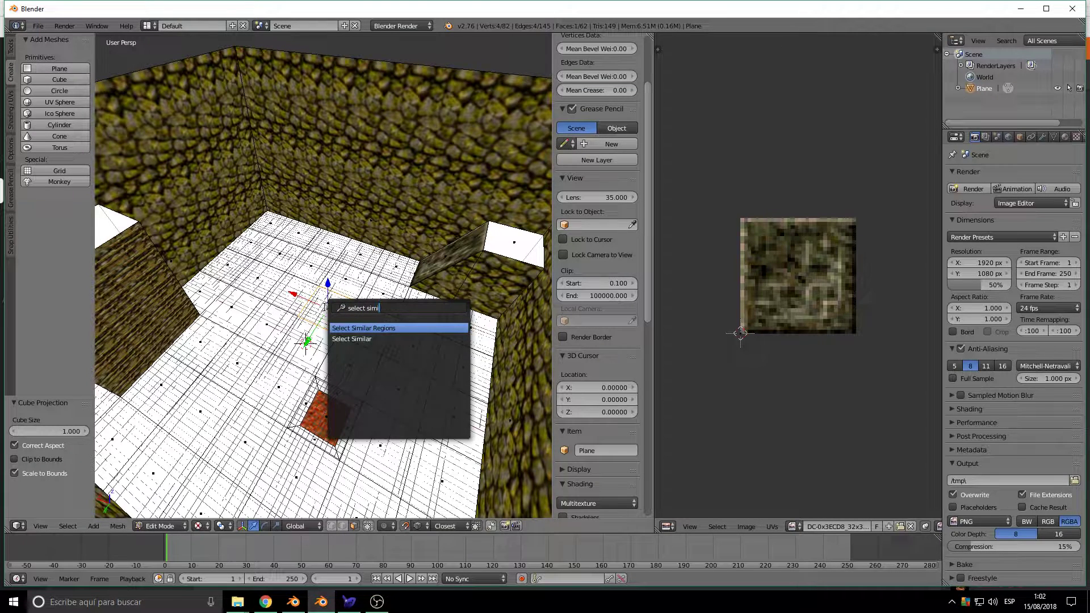
pyautogui.click(347, 339)
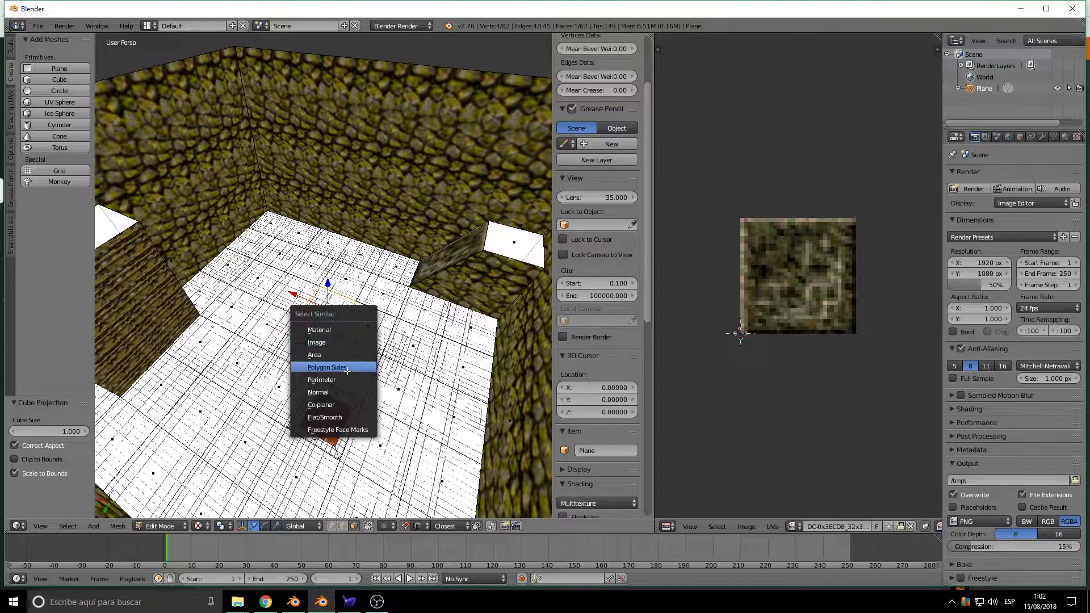
pyautogui.click(349, 344)
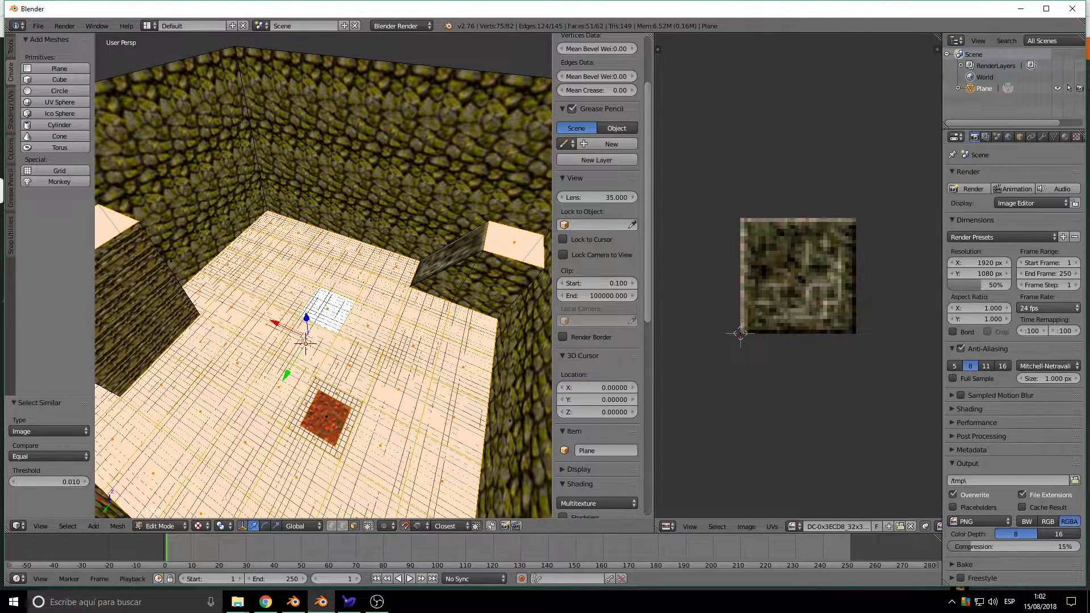
pyautogui.moveTo(1089, 329); pyautogui.dragTo(796, 330)
# Unwrap the floor faces and scale all their UVs up by 2.
pyautogui.click(122, 526)
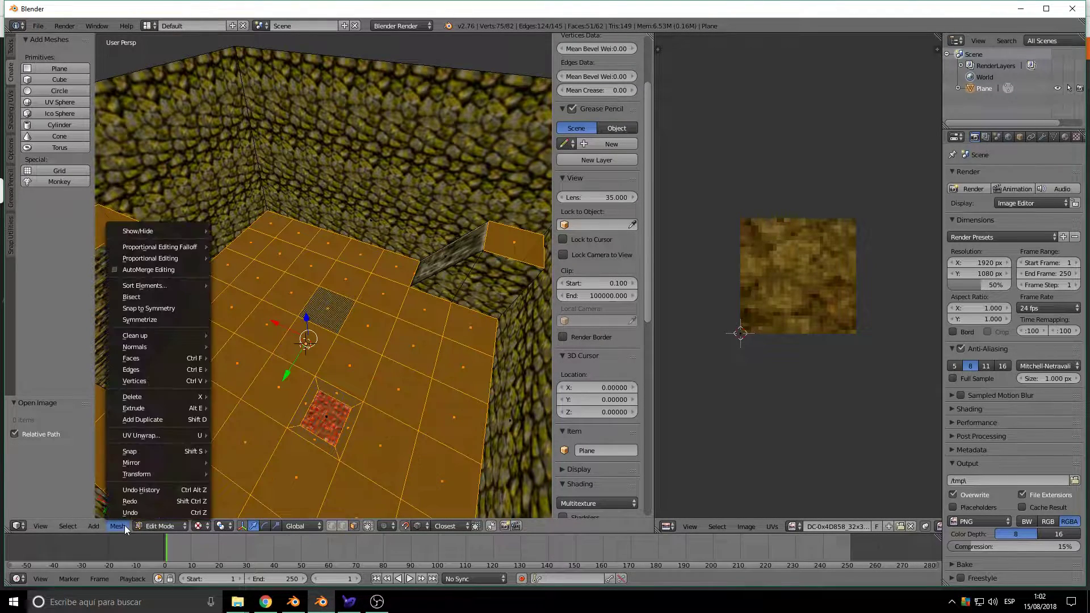
pyautogui.moveTo(168, 435)
pyautogui.click(242, 436)
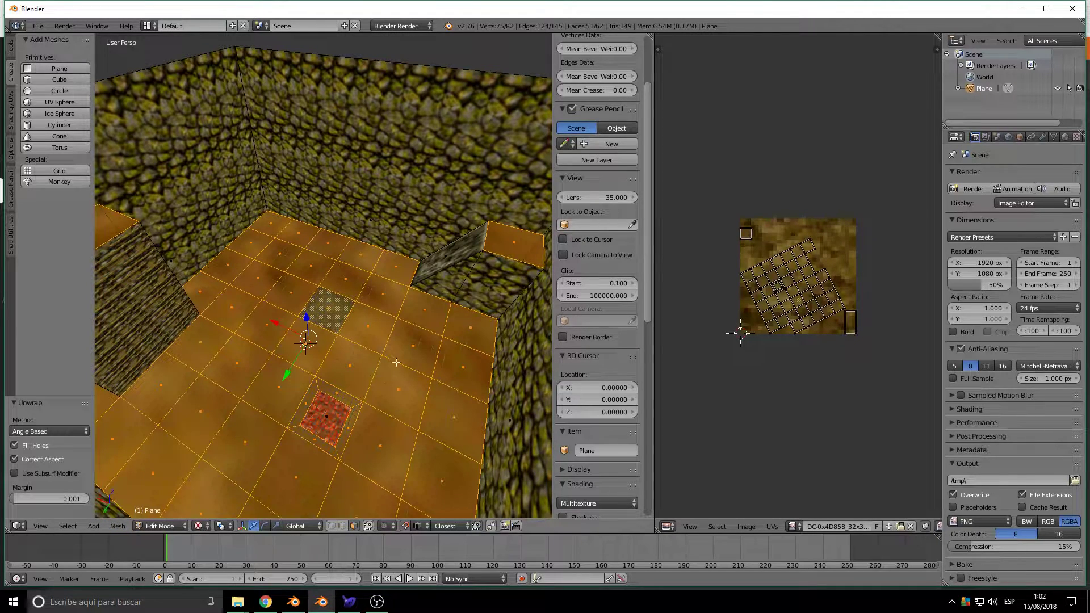
pyautogui.press('a')
pyautogui.press('s')
pyautogui.press('2')
pyautogui.press('Return')
pyautogui.press('s')
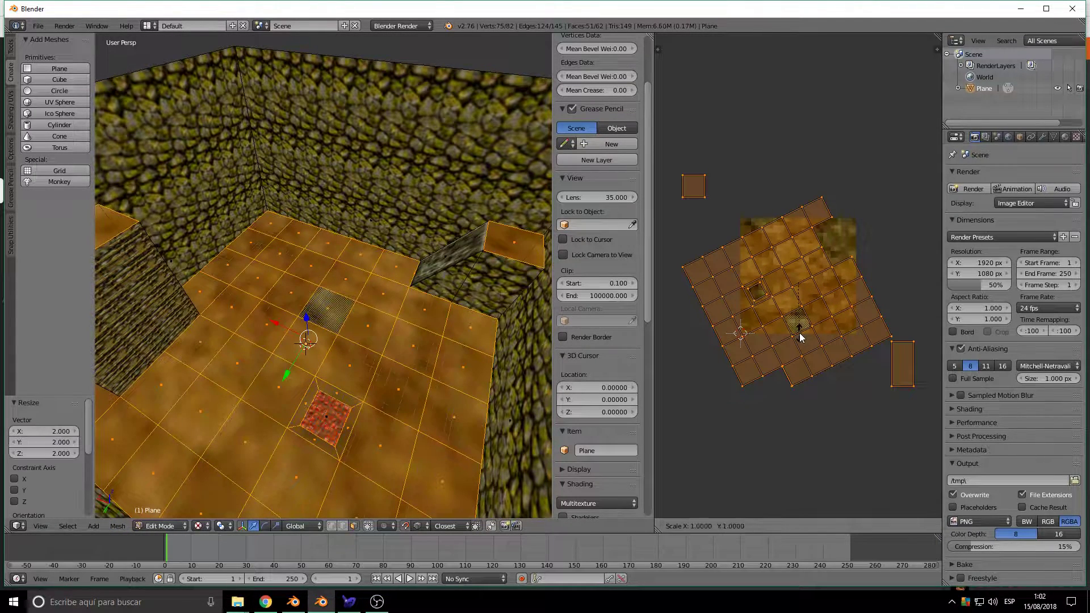
pyautogui.press('2')
pyautogui.press('Return')
pyautogui.moveTo(318, 364); pyautogui.dragTo(300, 431, button='middle')
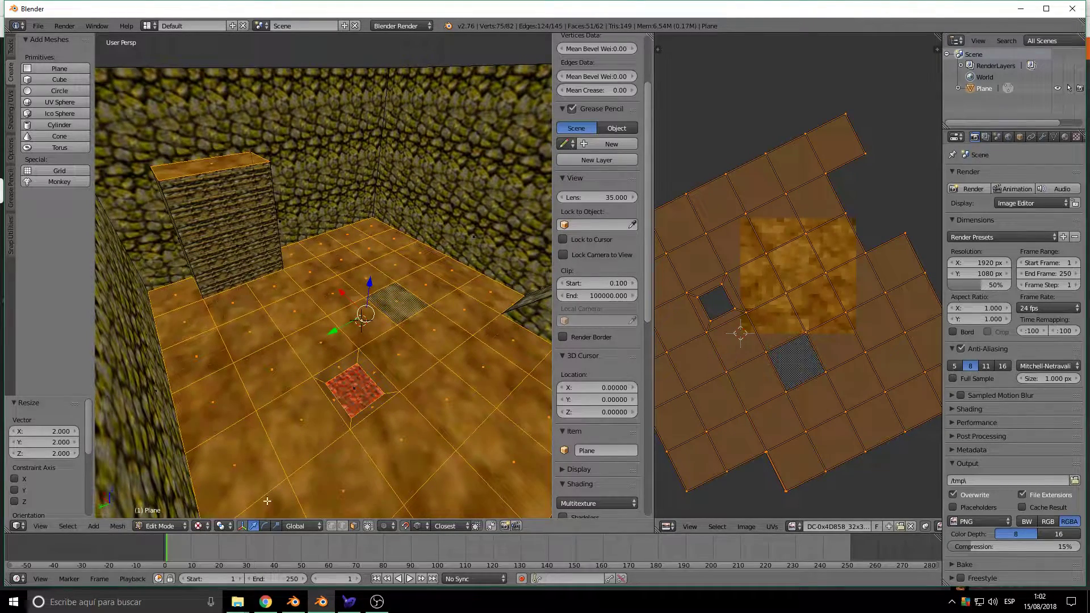
pyautogui.click(160, 528)
# Return from Object Mode to Edit Mode on the textured room mesh.
pyautogui.click(162, 516)
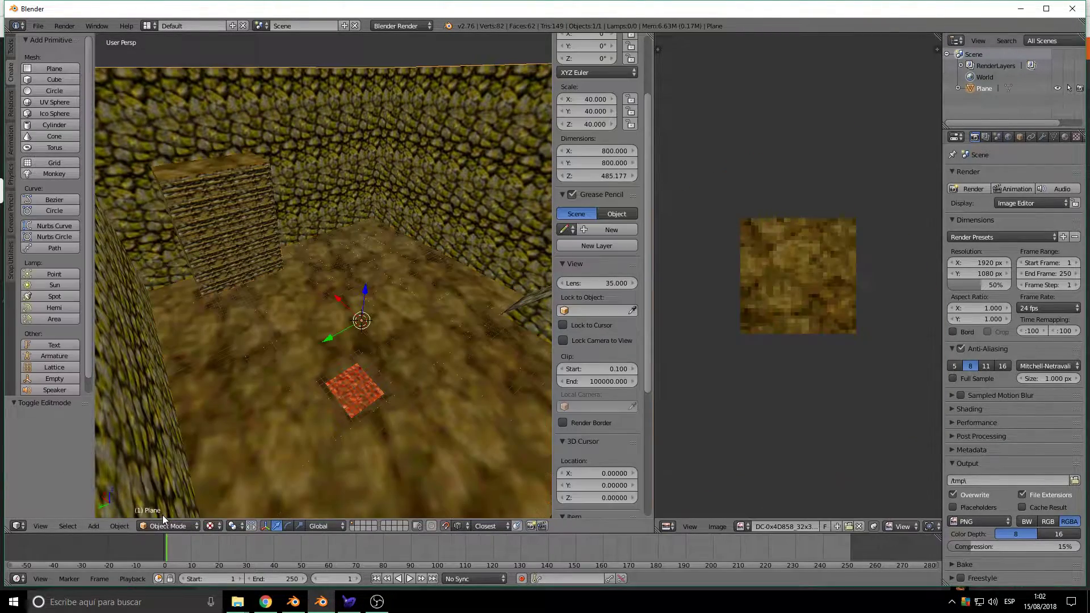
pyautogui.moveTo(278, 414); pyautogui.dragTo(255, 431, button='middle')
pyautogui.click(171, 526)
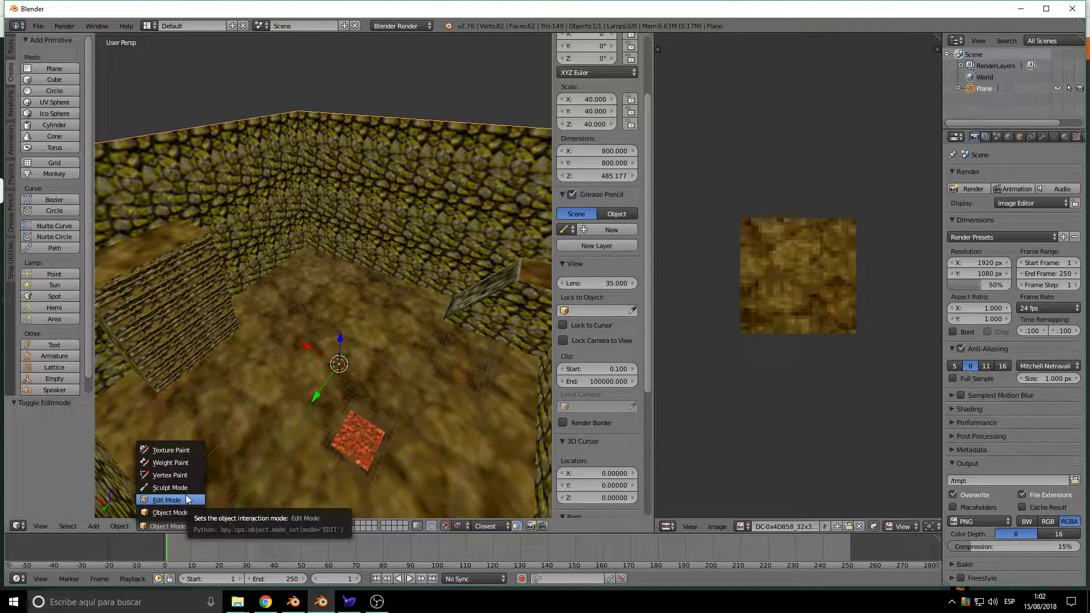
pyautogui.click(187, 500)
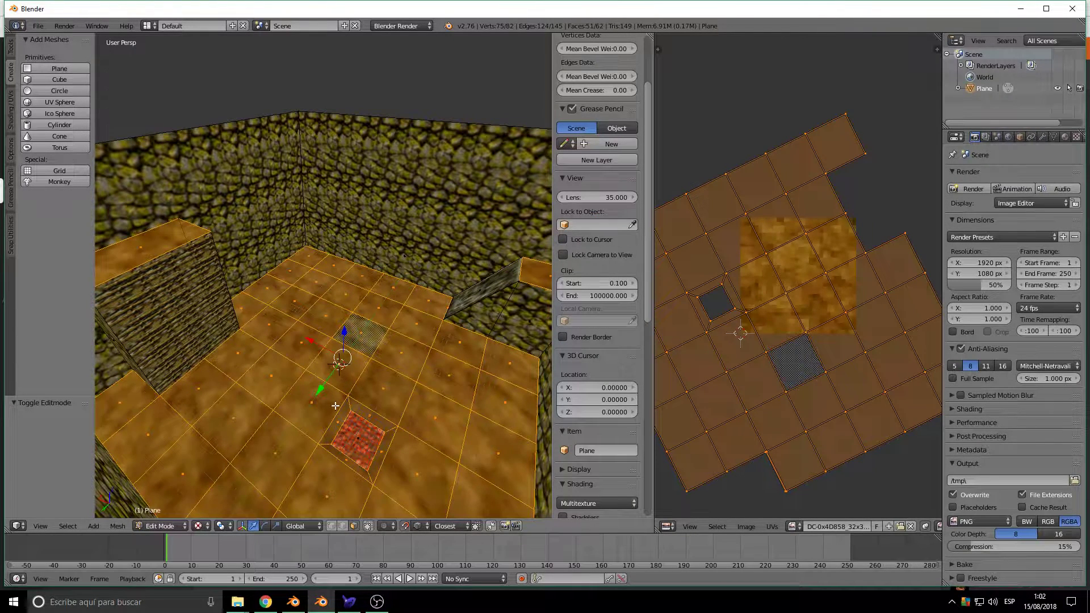
pyautogui.moveTo(209, 509); pyautogui.dragTo(267, 434, button='middle')
pyautogui.moveTo(296, 393); pyautogui.dragTo(315, 419, button='middle')
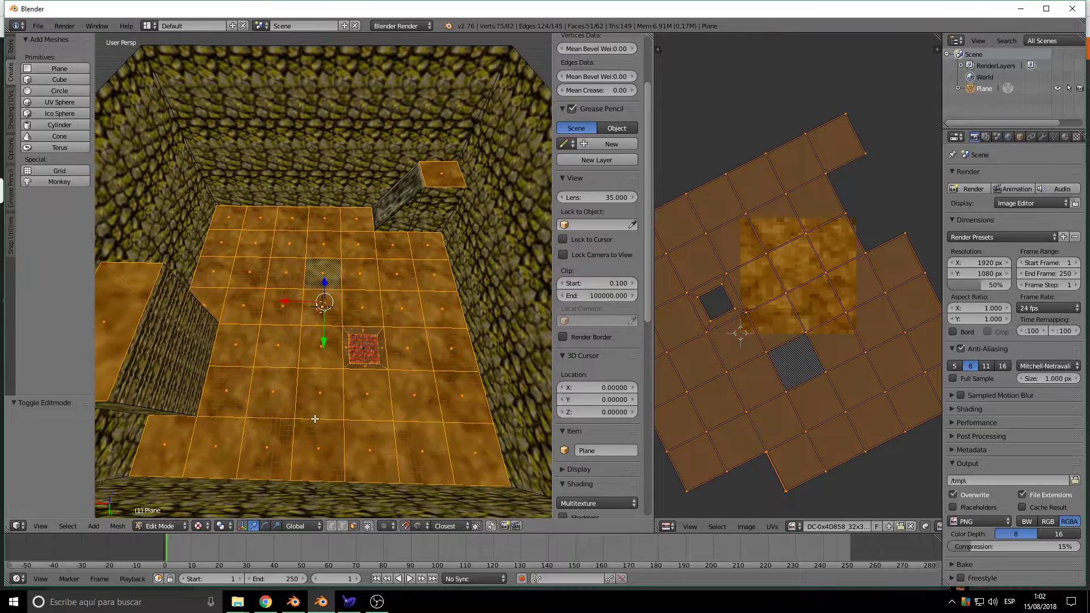
# Select three adjacent floor faces of the room.
pyautogui.press('a')
pyautogui.press('c')
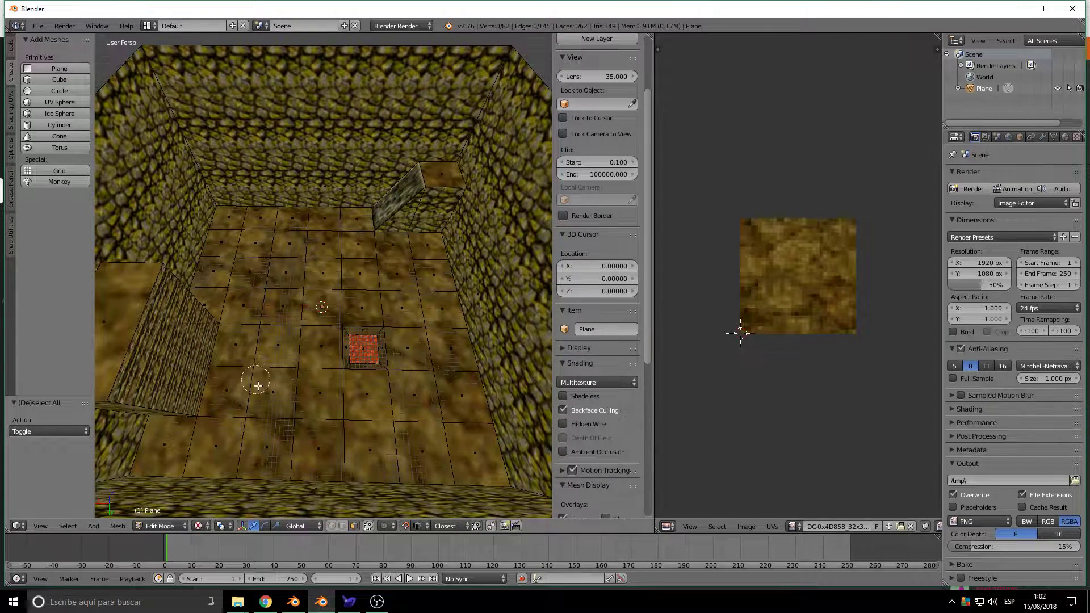
pyautogui.click(264, 402)
pyautogui.rightClick(329, 438)
pyautogui.press('a')
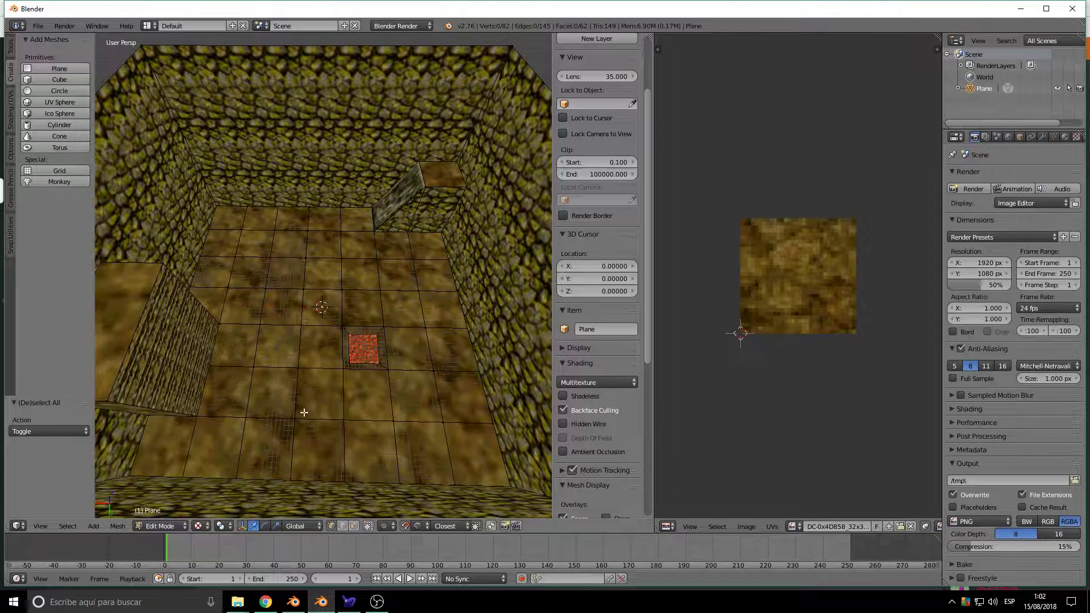
pyautogui.moveTo(294, 408)
pyautogui.mouseDown()
pyautogui.moveTo(263, 395)
pyautogui.moveTo(275, 389)
pyautogui.moveTo(281, 249)
pyautogui.moveTo(341, 239)
pyautogui.moveTo(310, 281)
pyautogui.moveTo(363, 267)
pyautogui.moveTo(416, 284)
pyautogui.moveTo(440, 426)
pyautogui.moveTo(289, 423)
pyautogui.moveTo(316, 412)
pyautogui.mouseUp()
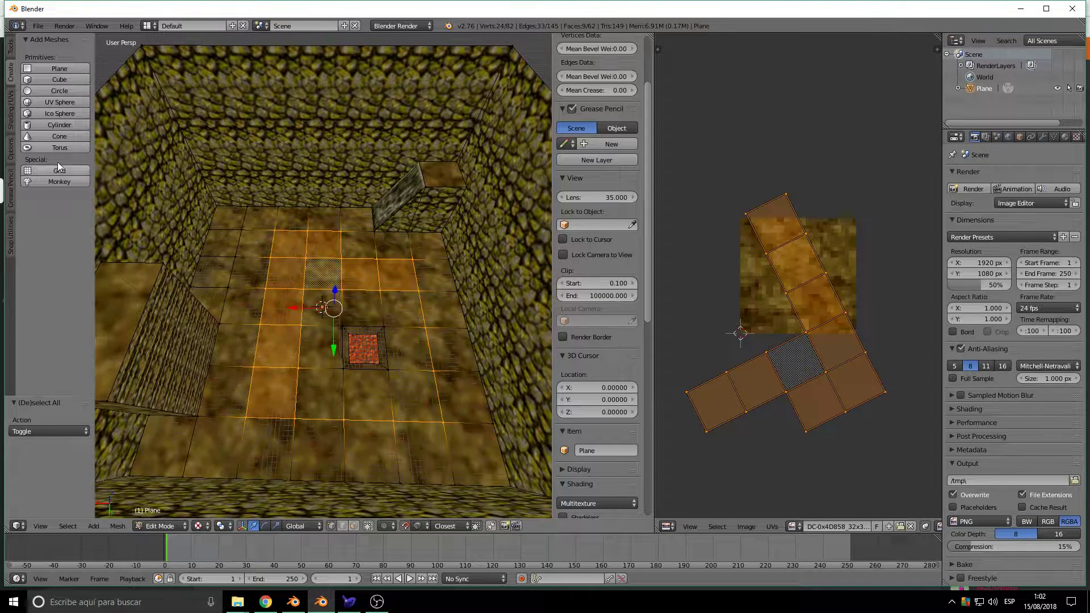
# Randomize the selected floor vertices with an Amount of 0.630.
pyautogui.click(9, 55)
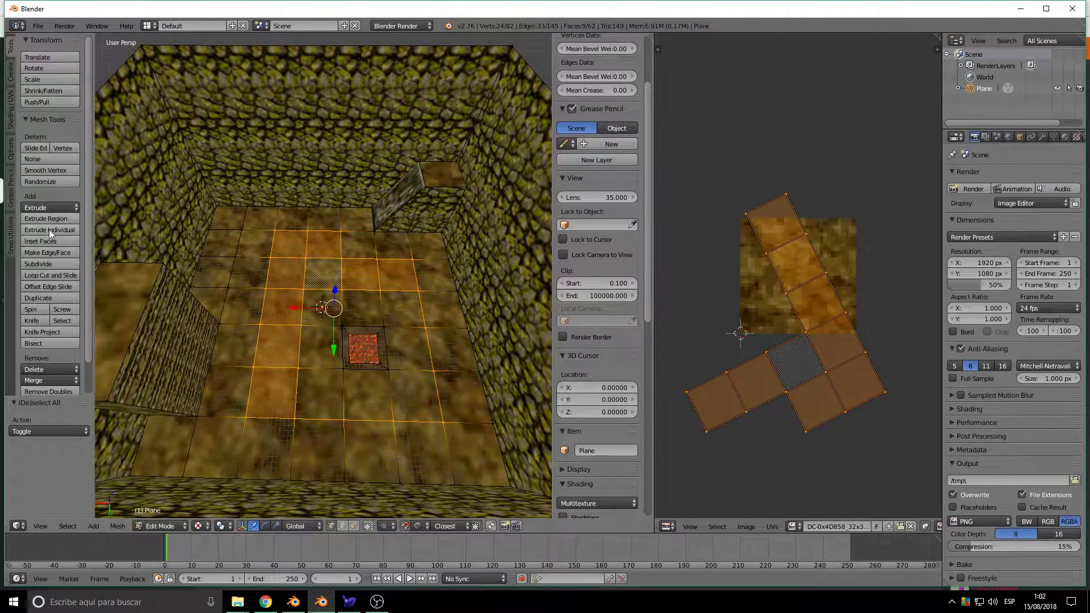
pyautogui.click(66, 184)
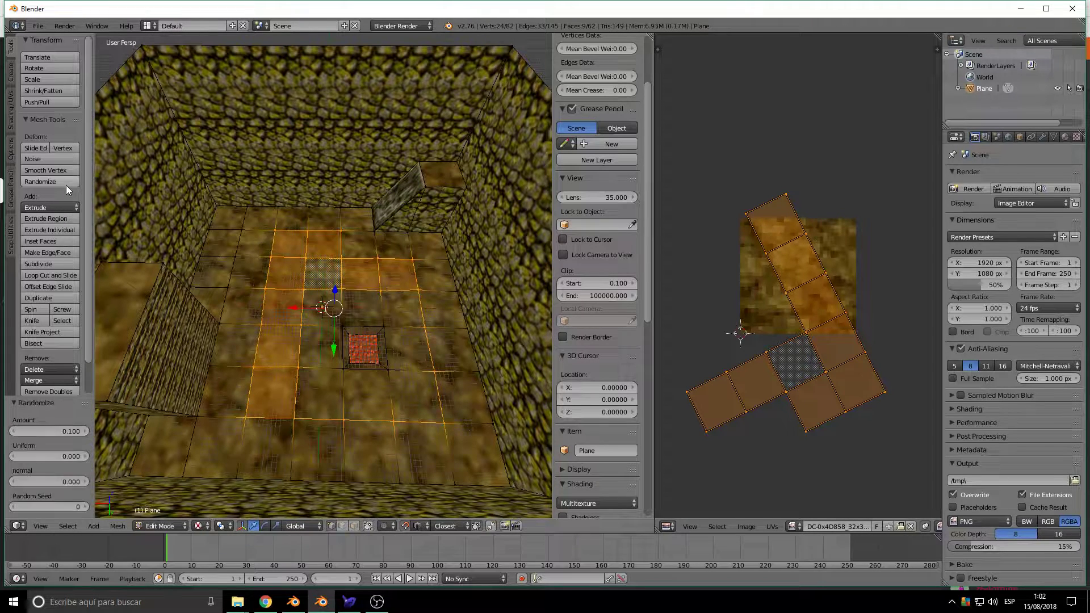
pyautogui.moveTo(50, 432); pyautogui.dragTo(78, 432)
pyautogui.moveTo(326, 427); pyautogui.dragTo(266, 335, button='middle')
pyautogui.moveTo(215, 364); pyautogui.dragTo(305, 393, button='middle')
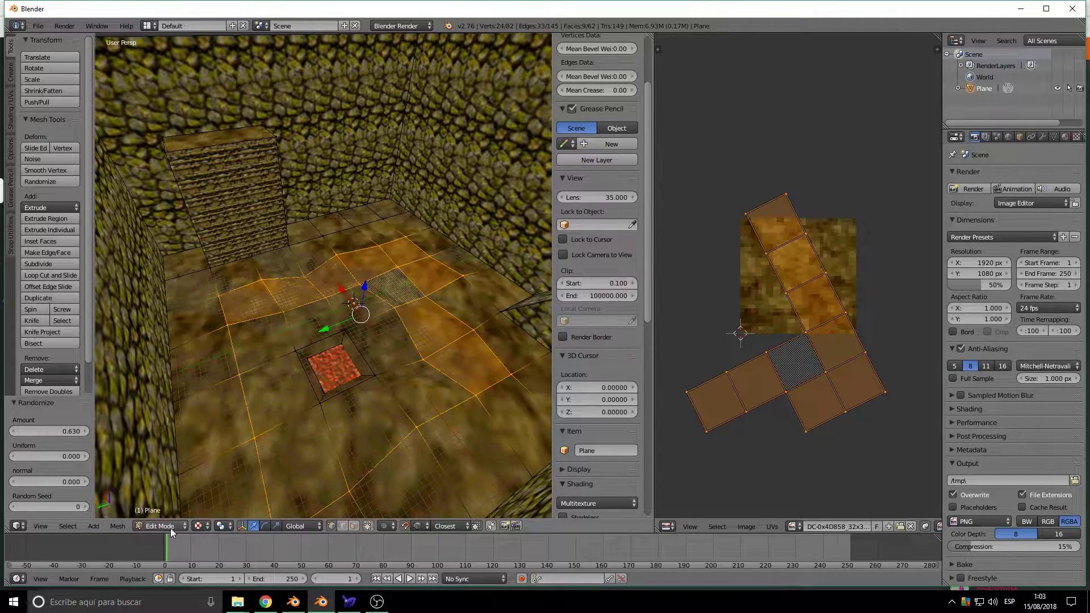
# Deselect everything, switch to Vertex Paint mode and set the brush colour to black.
pyautogui.press('a')
pyautogui.click(172, 526)
pyautogui.click(183, 475)
pyautogui.moveTo(90, 149); pyautogui.dragTo(88, 196)
pyautogui.moveTo(256, 216); pyautogui.dragTo(348, 264, button='middle')
pyautogui.moveTo(264, 312); pyautogui.dragTo(377, 302, button='middle')
pyautogui.moveTo(398, 221)
pyautogui.mouseDown(button='middle')
pyautogui.moveTo(239, 307)
pyautogui.moveTo(369, 234)
pyautogui.moveTo(289, 353)
pyautogui.moveTo(272, 292)
pyautogui.moveTo(318, 354)
pyautogui.mouseUp(button='middle')
# Set the vertex paint brush to a saturated red at full brightness.
pyautogui.moveTo(288, 316); pyautogui.dragTo(311, 349, button='middle')
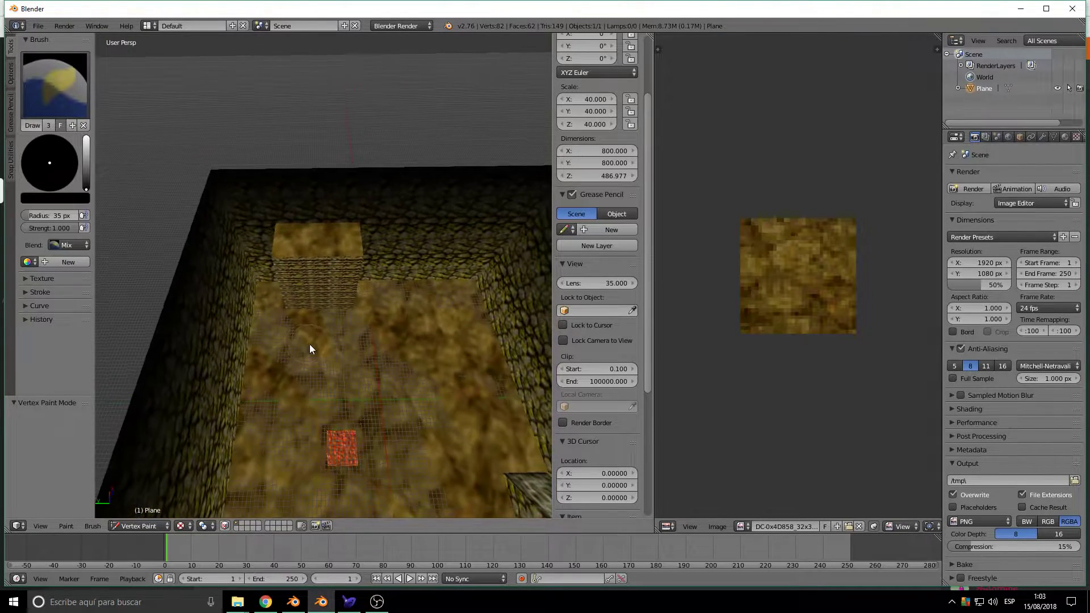
pyautogui.click(86, 166)
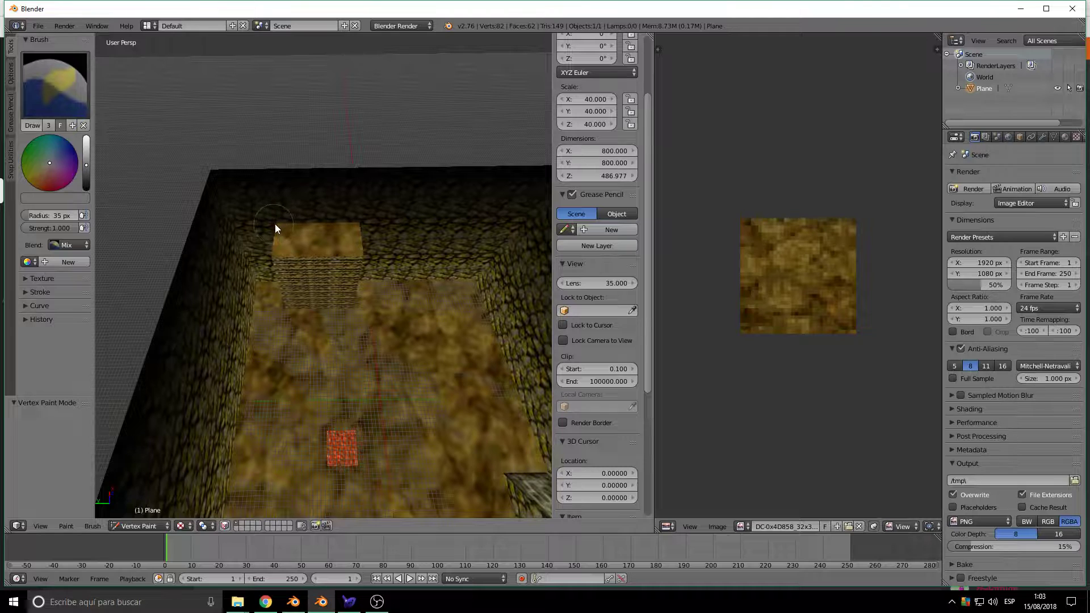
pyautogui.moveTo(360, 221); pyautogui.dragTo(389, 325, button='middle')
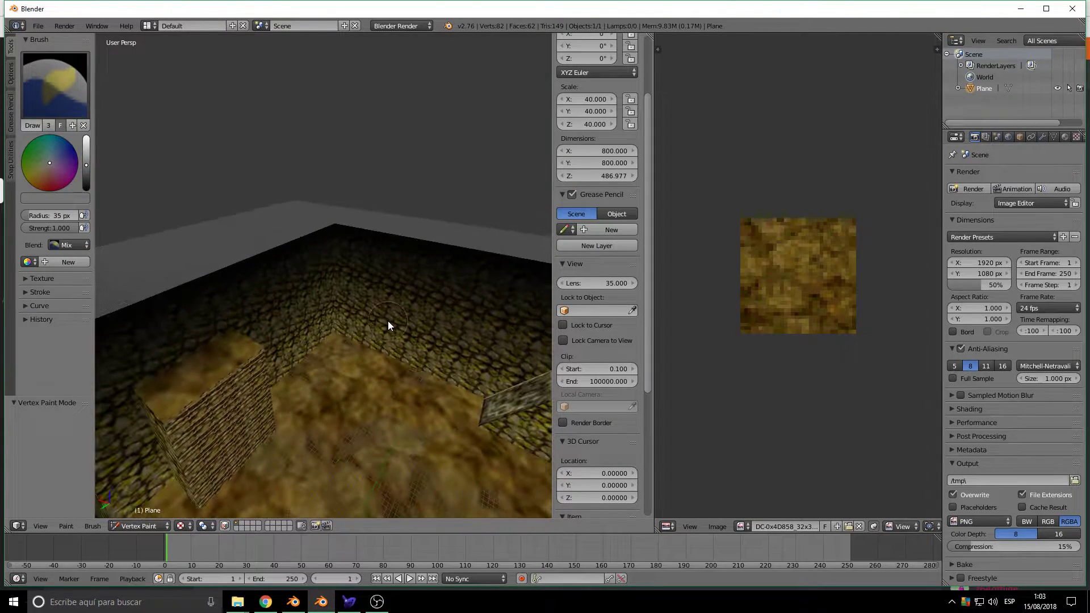
pyautogui.moveTo(254, 401); pyautogui.dragTo(407, 310, button='middle')
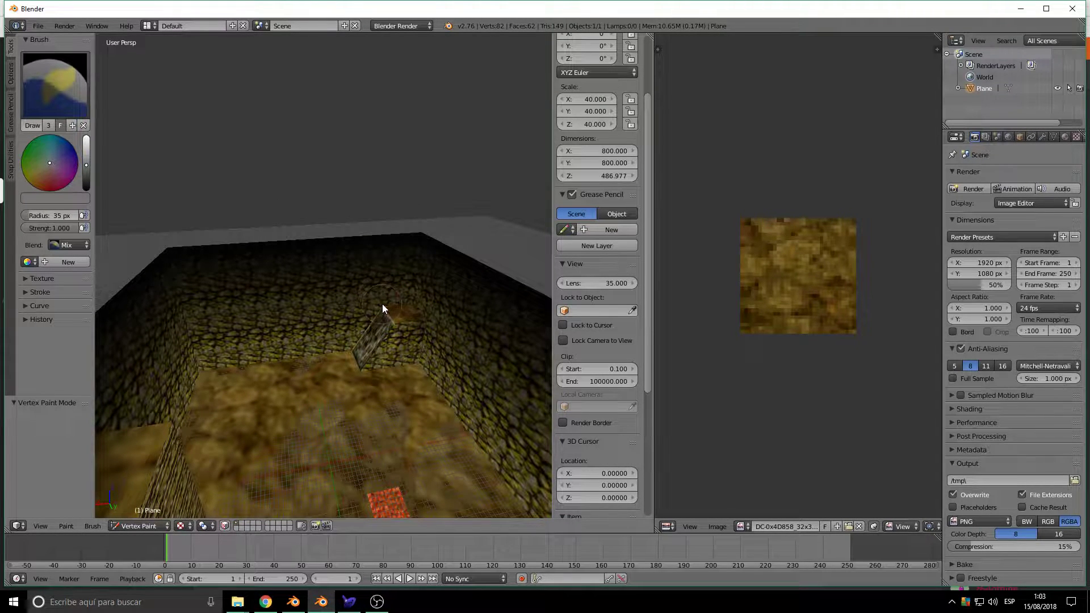
pyautogui.moveTo(352, 380); pyautogui.dragTo(134, 199, button='middle')
pyautogui.click(56, 189)
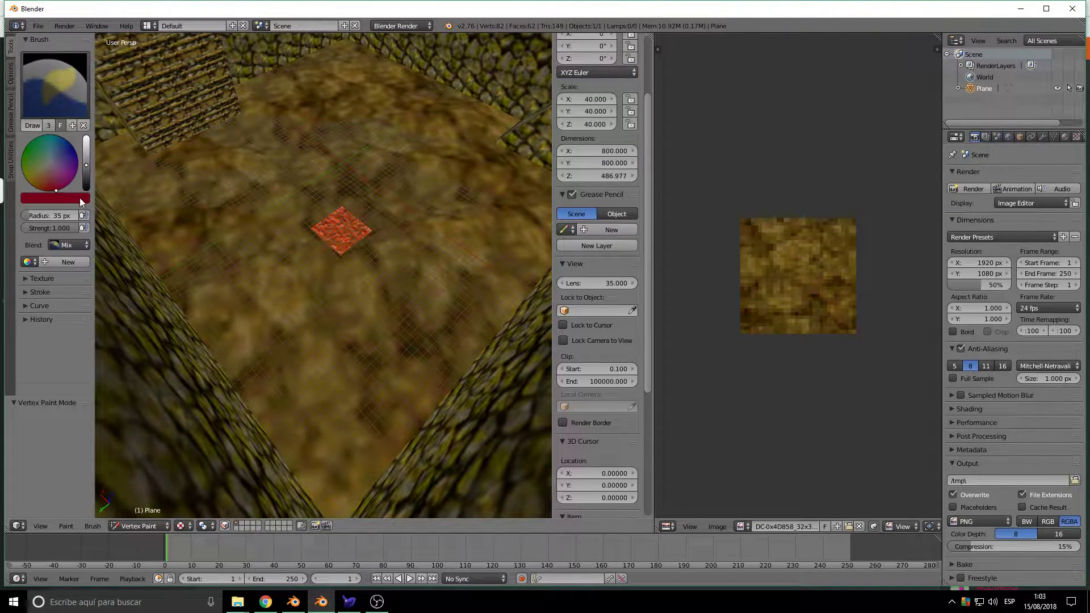
pyautogui.click(80, 199)
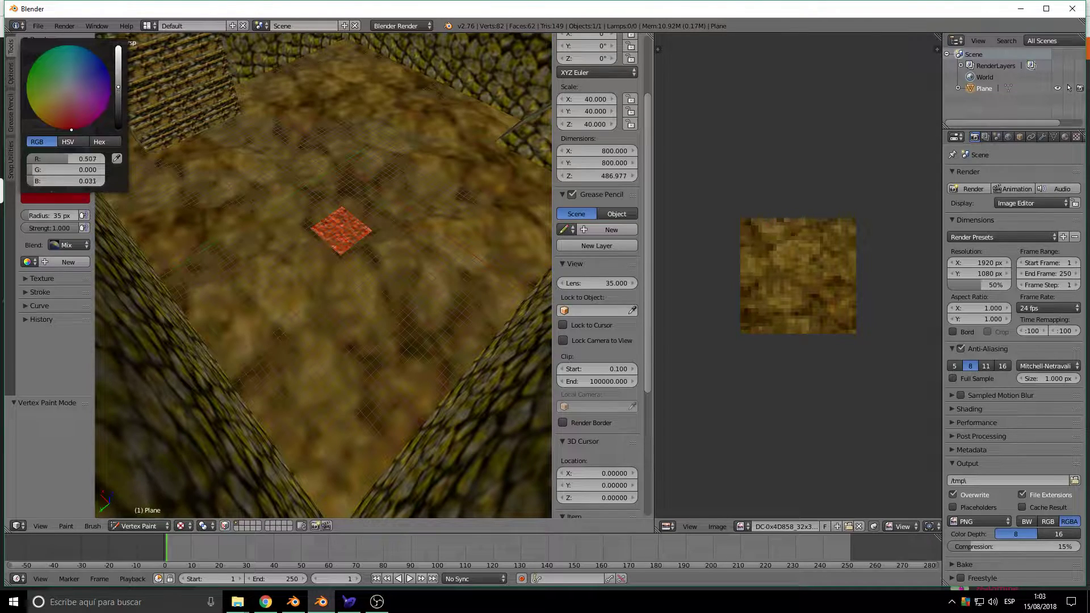
# Paint the small lava tile in the floor red.
pyautogui.moveTo(332, 228); pyautogui.dragTo(253, 316, button='middle')
pyautogui.scroll(-4, 397, 397)
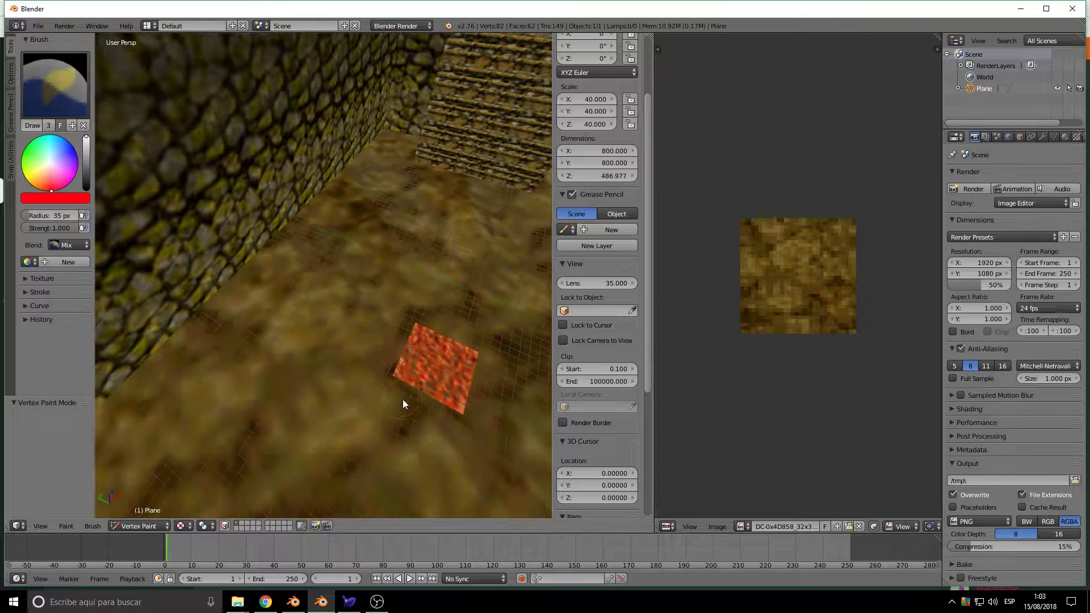
pyautogui.keyDown('shift'); pyautogui.moveTo(400, 397); pyautogui.dragTo(218, 353, button='middle'); pyautogui.keyUp('shift')
pyautogui.moveTo(357, 306); pyautogui.dragTo(316, 282, button='middle')
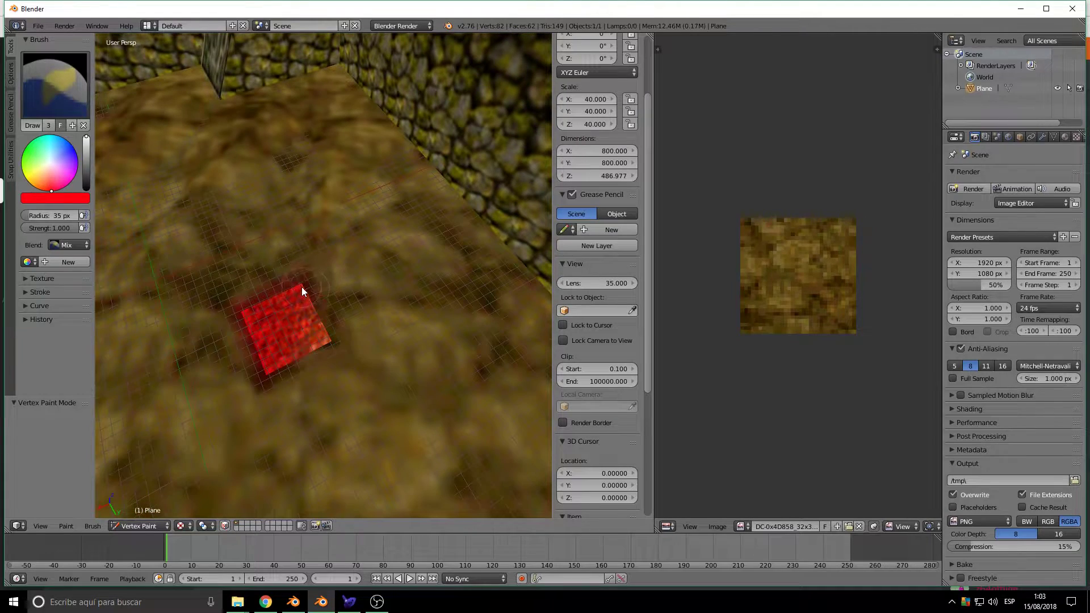
# Change the brush colour to a pale cream tone.
pyautogui.moveTo(253, 348); pyautogui.dragTo(353, 343, button='middle')
pyautogui.moveTo(336, 387)
pyautogui.mouseDown(button='middle')
pyautogui.moveTo(208, 343)
pyautogui.moveTo(299, 325)
pyautogui.moveTo(195, 233)
pyautogui.mouseUp(button='middle')
pyautogui.moveTo(85, 162); pyautogui.dragTo(51, 158)
pyautogui.click(53, 159)
pyautogui.click(86, 146)
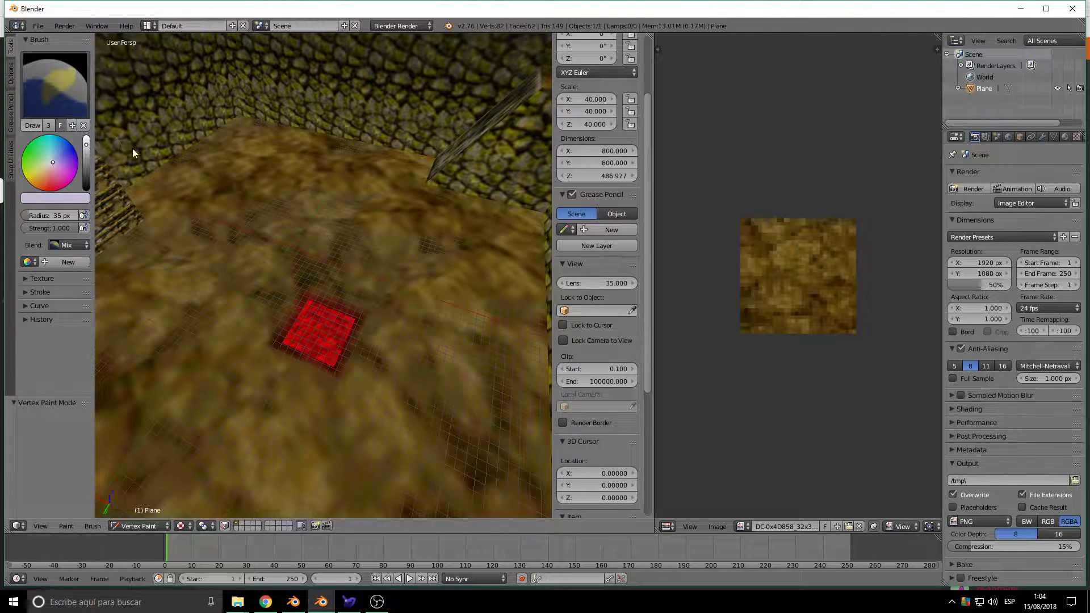
pyautogui.moveTo(266, 209)
pyautogui.mouseDown(button='middle')
pyautogui.moveTo(287, 360)
pyautogui.moveTo(300, 344)
pyautogui.mouseUp(button='middle')
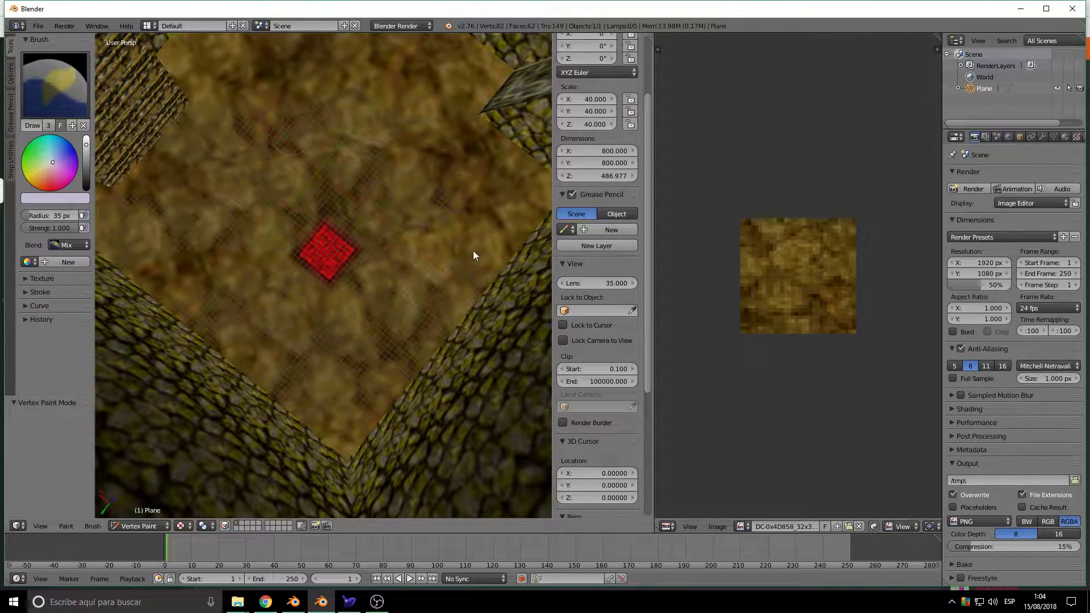
pyautogui.moveTo(381, 328); pyautogui.dragTo(137, 165, button='middle')
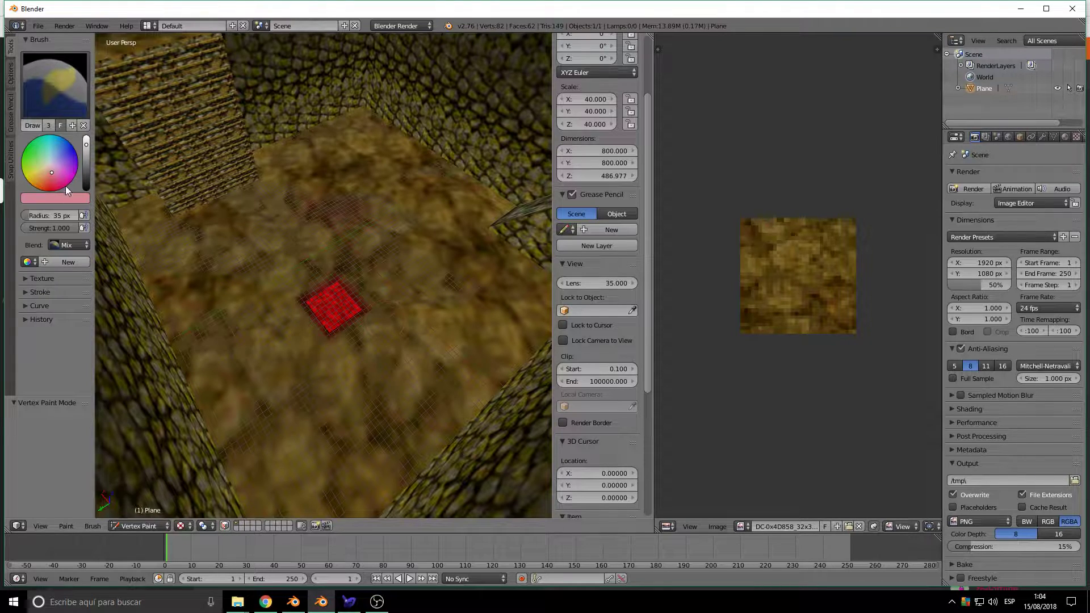
pyautogui.click(45, 168)
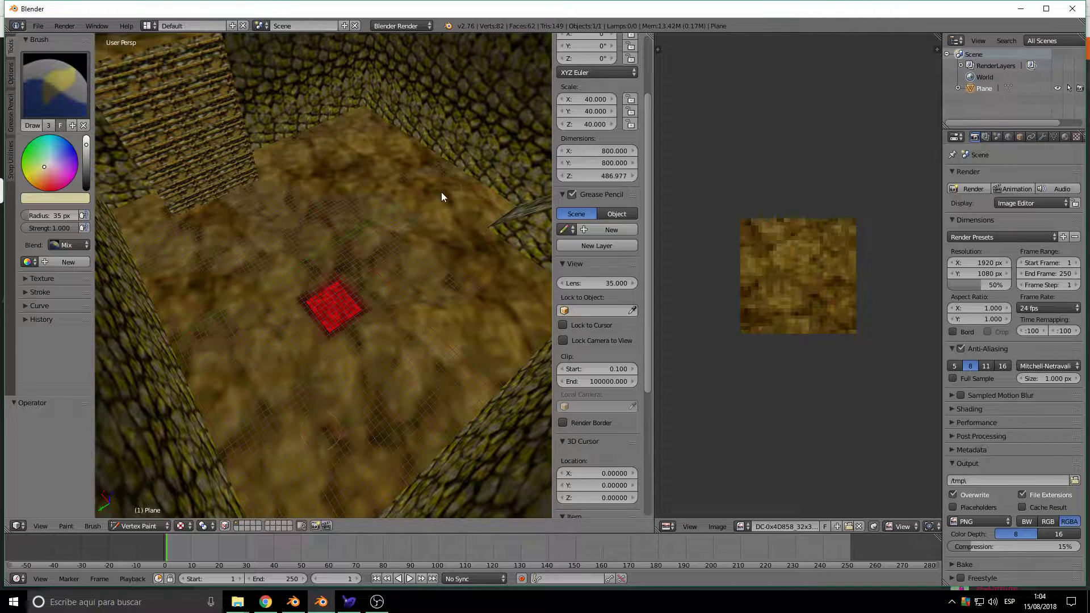
pyautogui.moveTo(372, 288); pyautogui.dragTo(342, 243, button='middle')
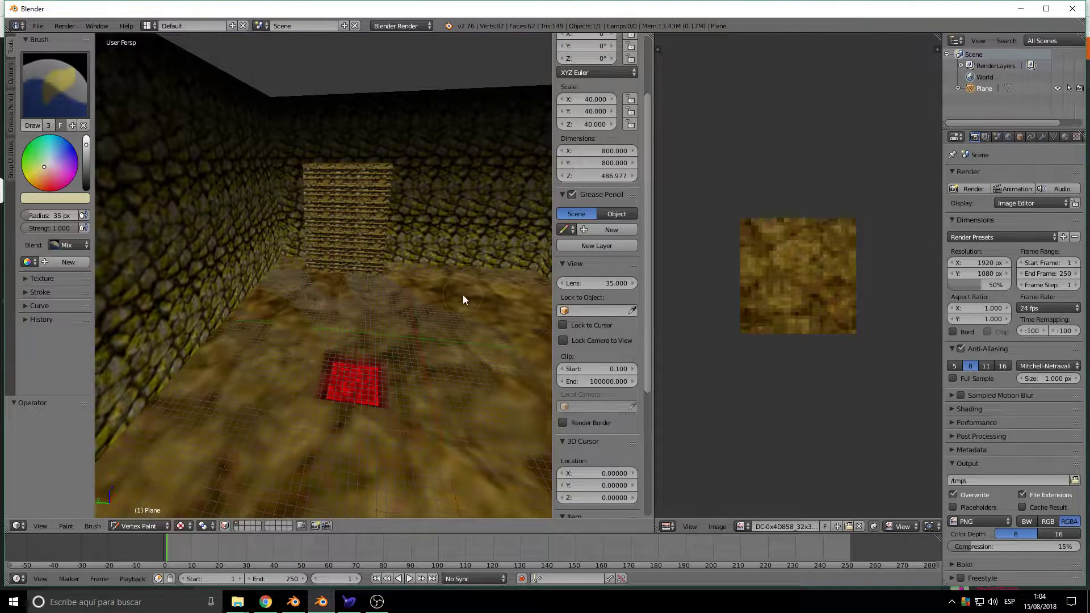
pyautogui.click(147, 526)
# Switch the room mesh back to Object Mode.
pyautogui.click(145, 495)
pyautogui.moveTo(268, 350)
pyautogui.mouseDown(button='middle')
pyautogui.moveTo(343, 395)
pyautogui.moveTo(309, 439)
pyautogui.moveTo(261, 372)
pyautogui.moveTo(394, 394)
pyautogui.moveTo(324, 263)
pyautogui.moveTo(418, 224)
pyautogui.moveTo(332, 348)
pyautogui.mouseUp(button='middle')
pyautogui.scroll(-3, 374, 347)
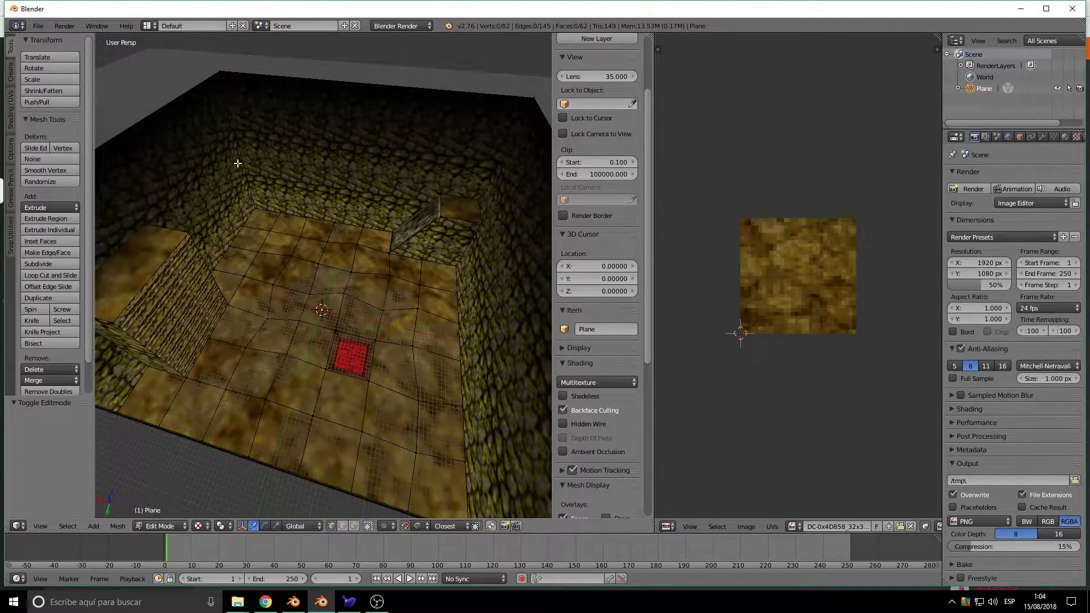
pyautogui.click(37, 26)
pyautogui.click(164, 526)
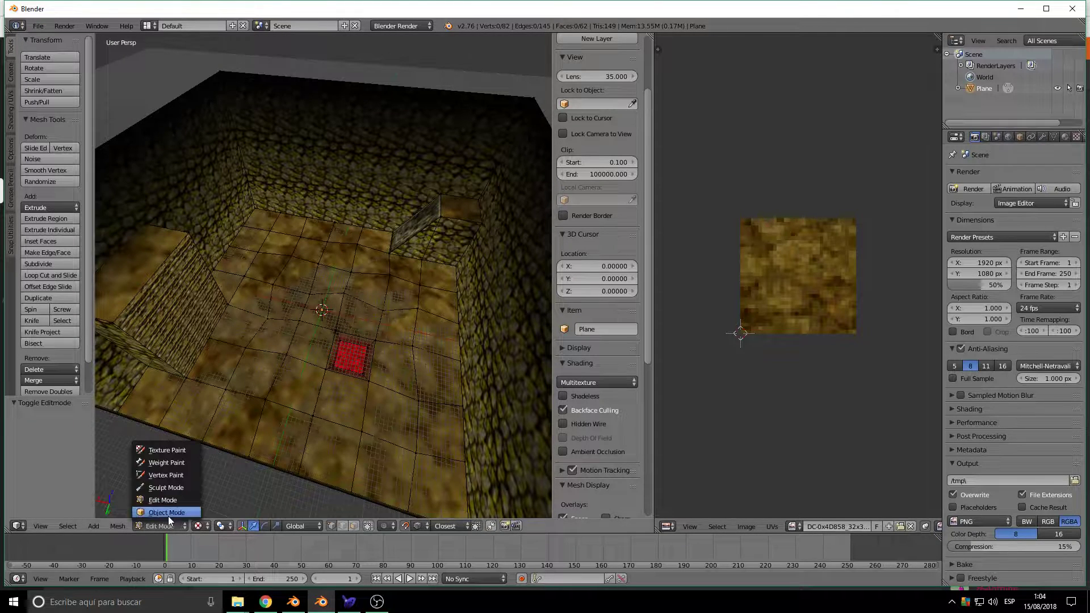
pyautogui.click(168, 516)
# Export the room over tutorial2.obj as SharpOcarina OBJ with Zelda preset and Material Groups.
pyautogui.click(35, 26)
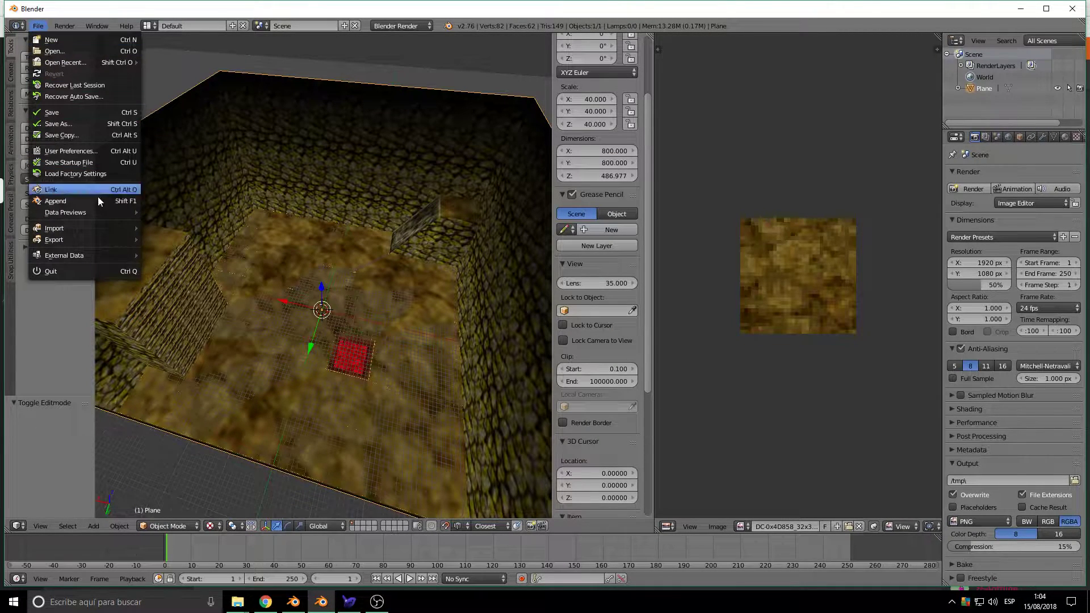
pyautogui.moveTo(100, 238)
pyautogui.click(220, 376)
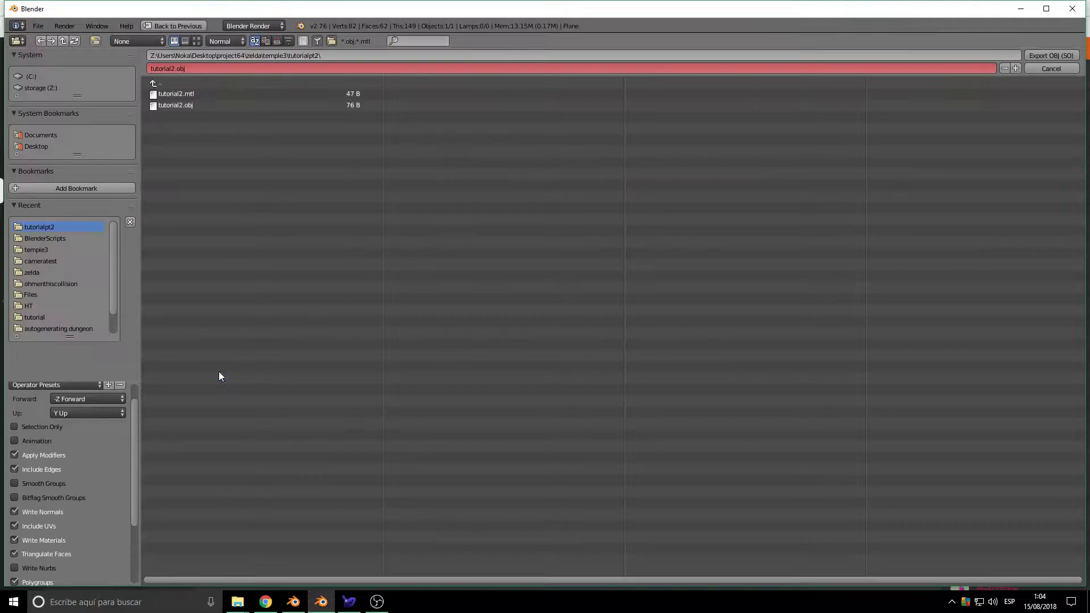
pyautogui.click(181, 106)
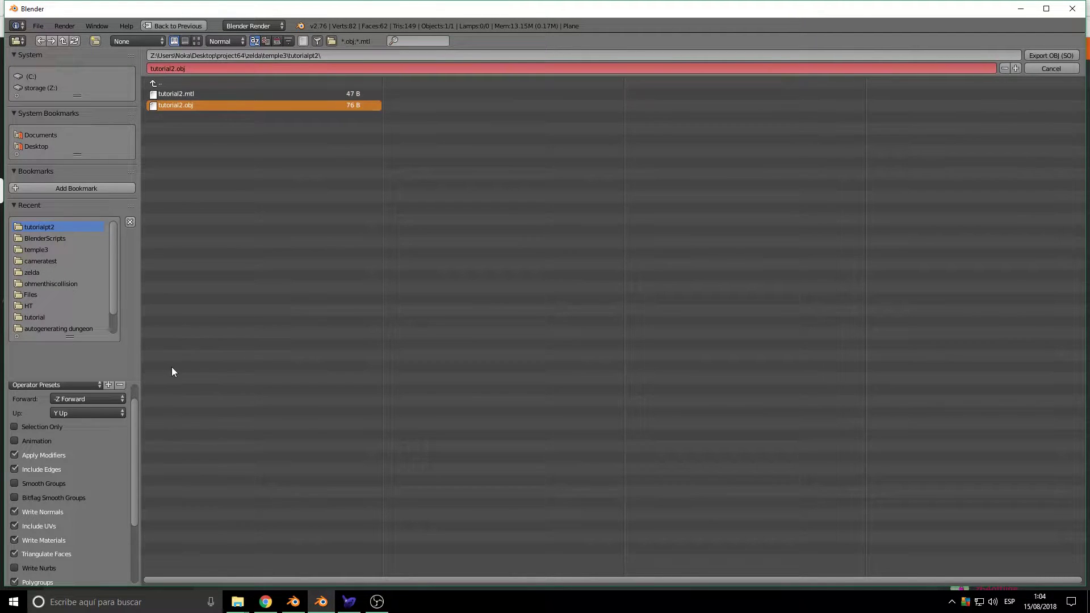
pyautogui.click(76, 386)
pyautogui.click(67, 413)
pyautogui.scroll(-2, 121, 486)
pyautogui.scroll(-2, 121, 486)
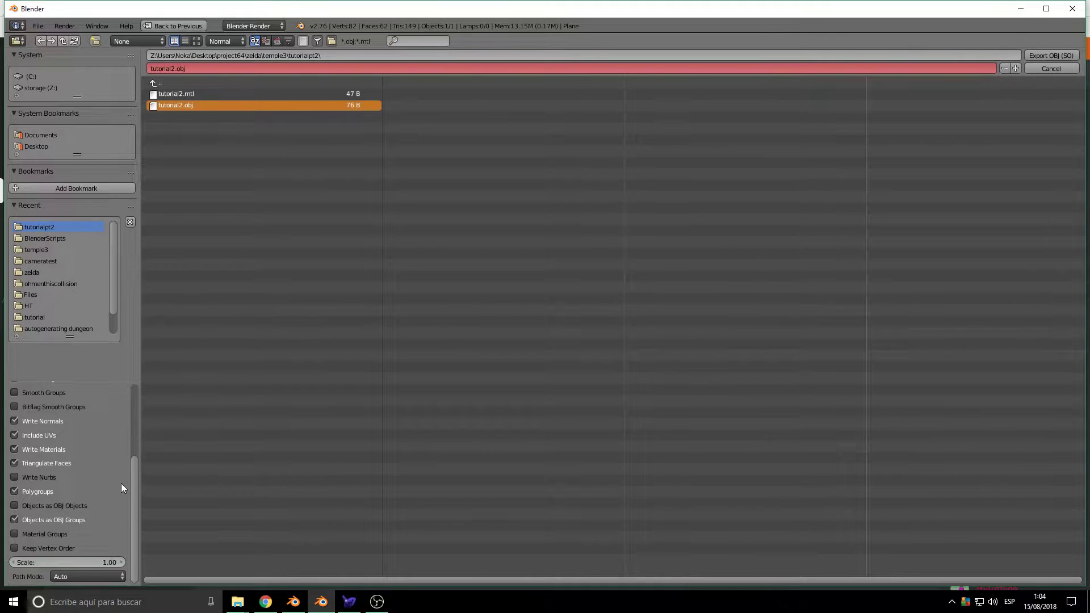
pyautogui.click(62, 535)
pyautogui.click(1035, 57)
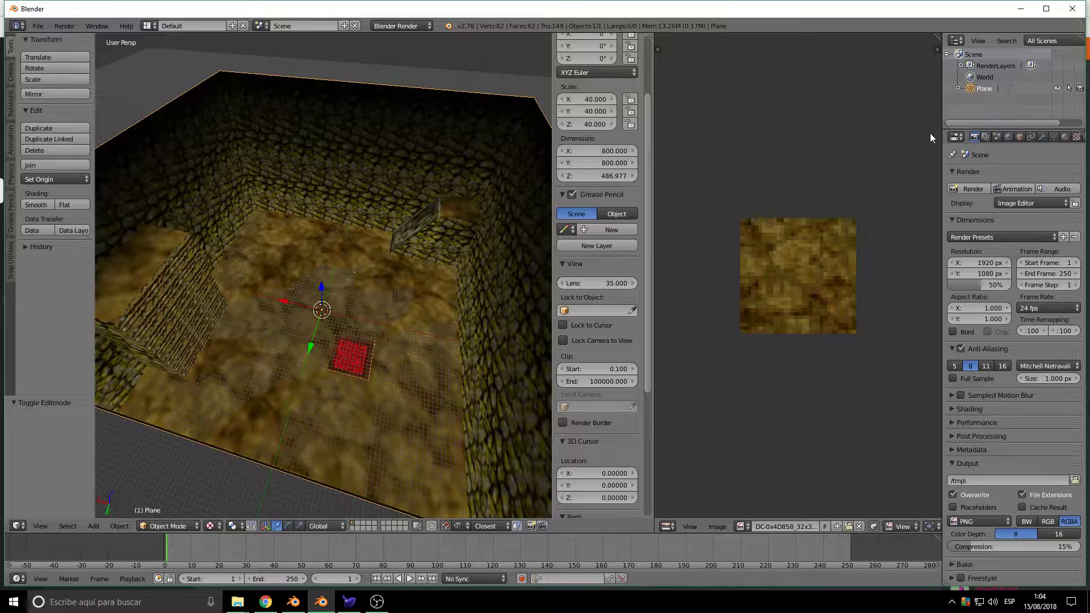
# Start a new scene using tutorial2.obj as the collision model.
pyautogui.click(348, 602)
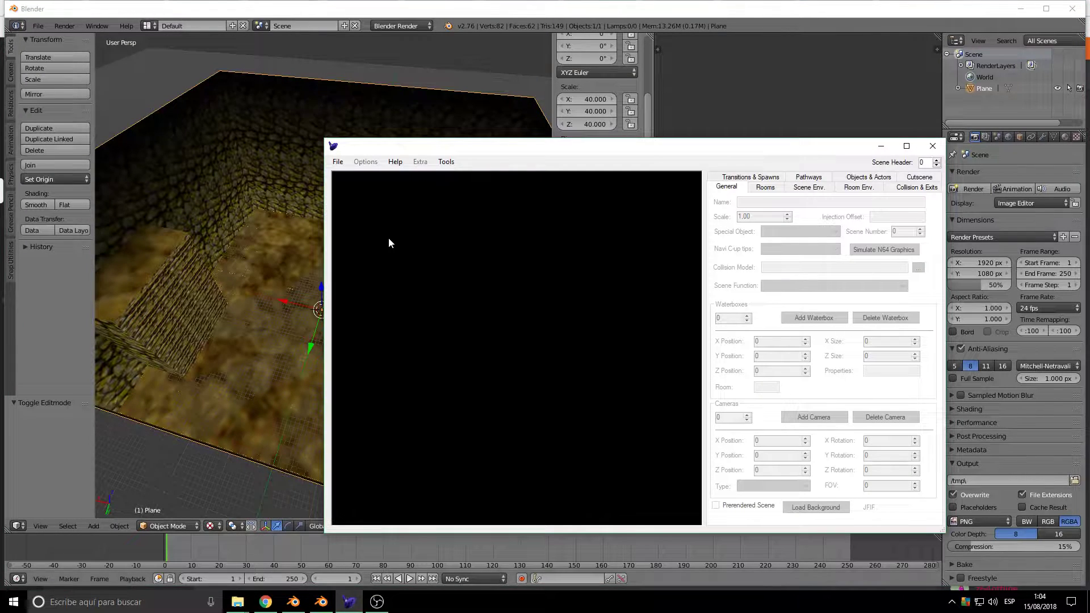
pyautogui.click(337, 163)
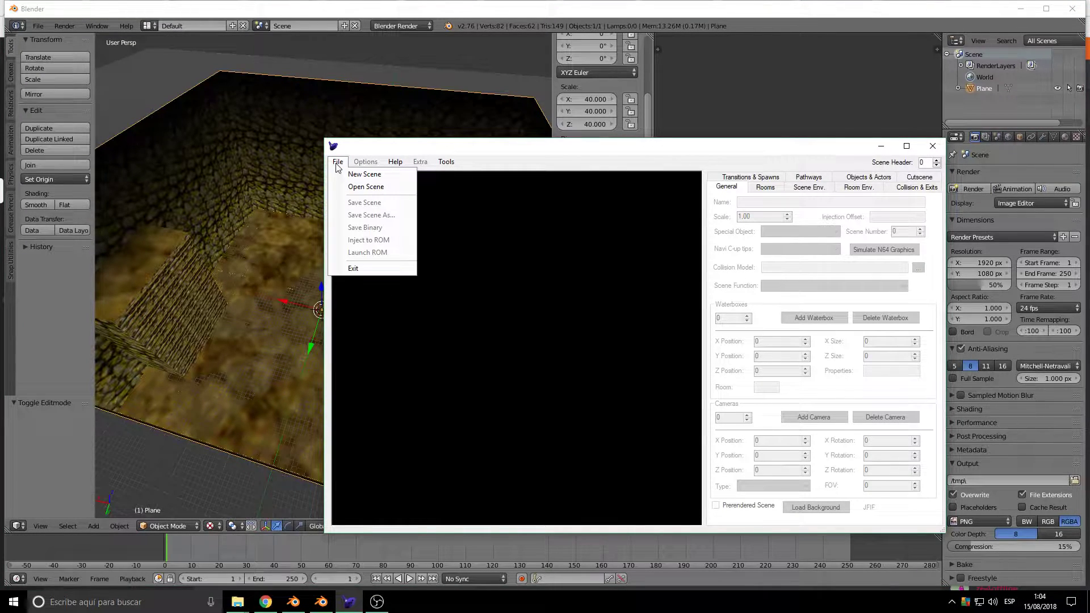
pyautogui.click(355, 175)
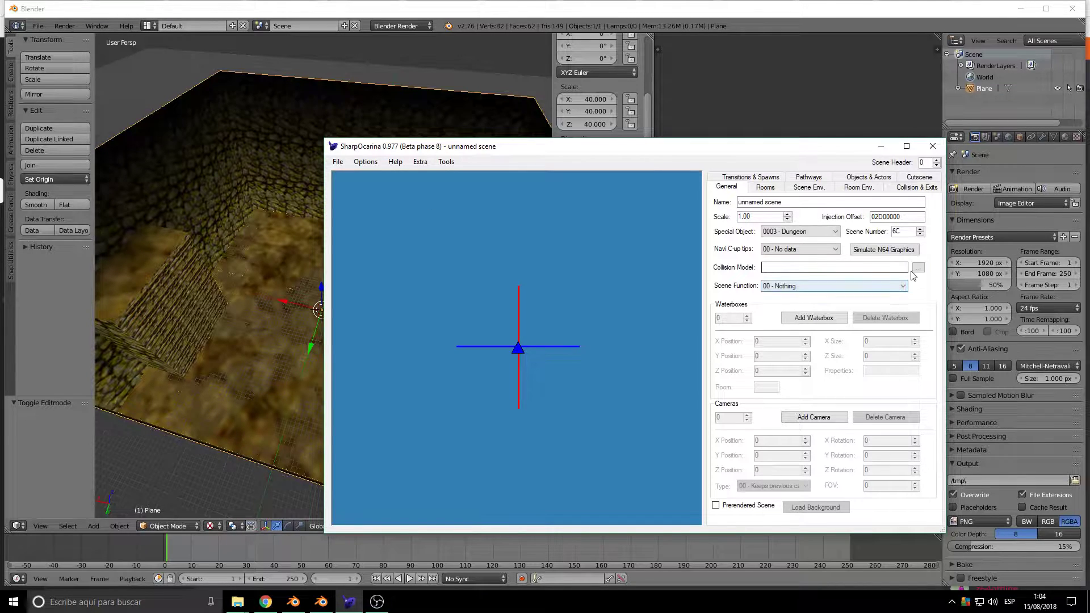
pyautogui.click(919, 267)
pyautogui.doubleClick(483, 242)
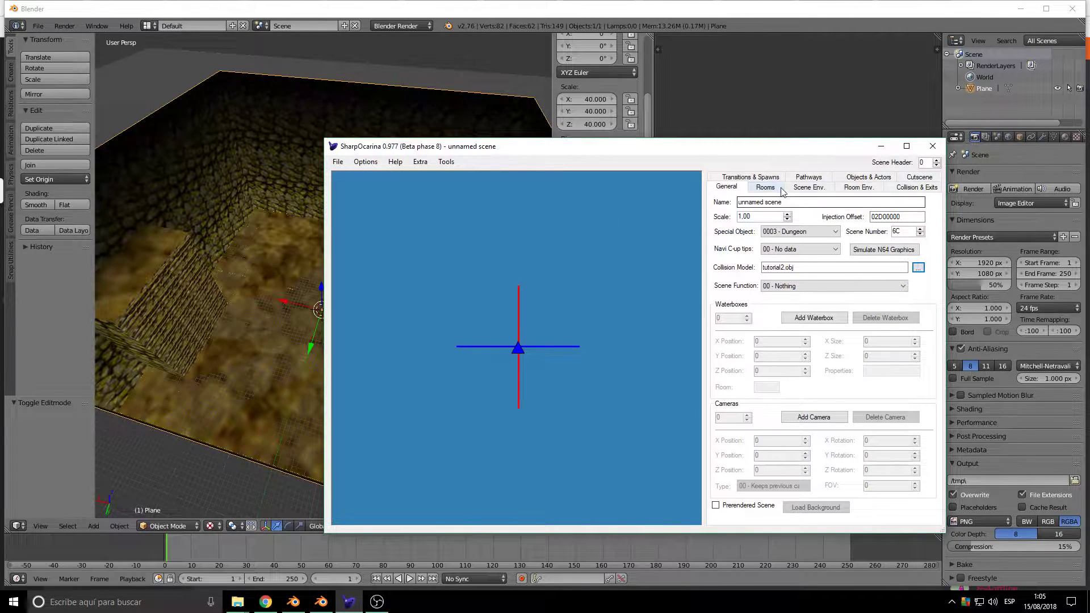
# Add tutorial2.obj as a single room, disable overworld lighting, and enable Simulate N64 Graphics.
pyautogui.click(778, 188)
pyautogui.click(741, 202)
pyautogui.doubleClick(462, 235)
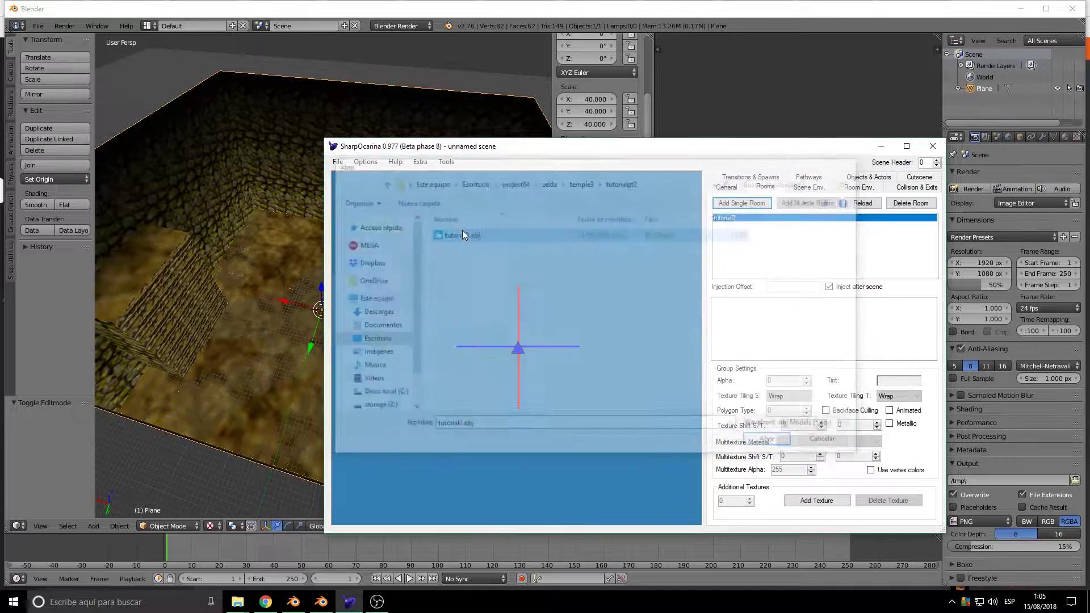
pyautogui.click(824, 188)
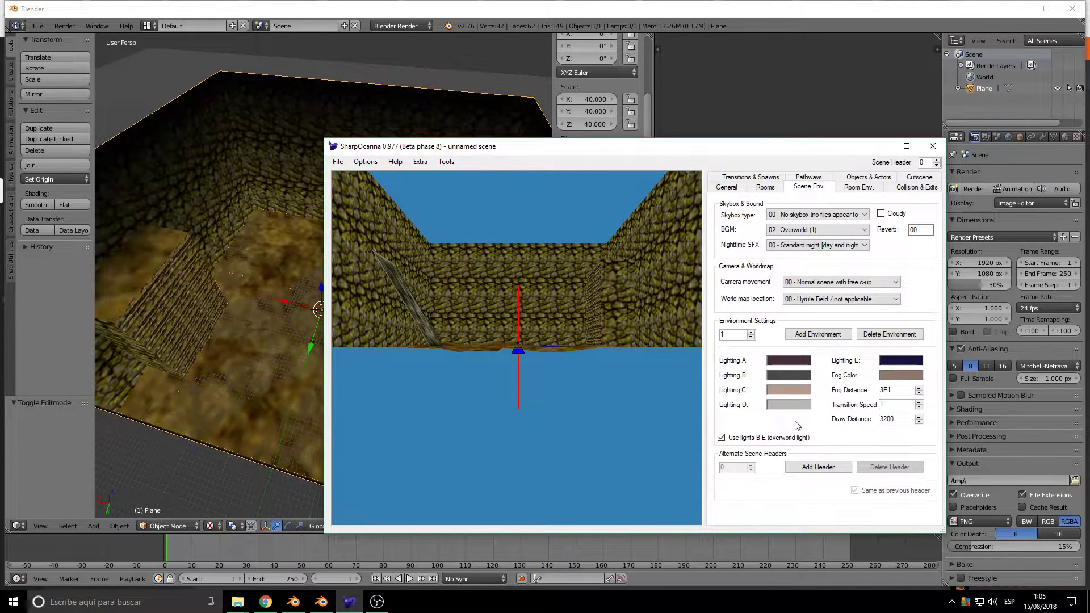
pyautogui.click(806, 439)
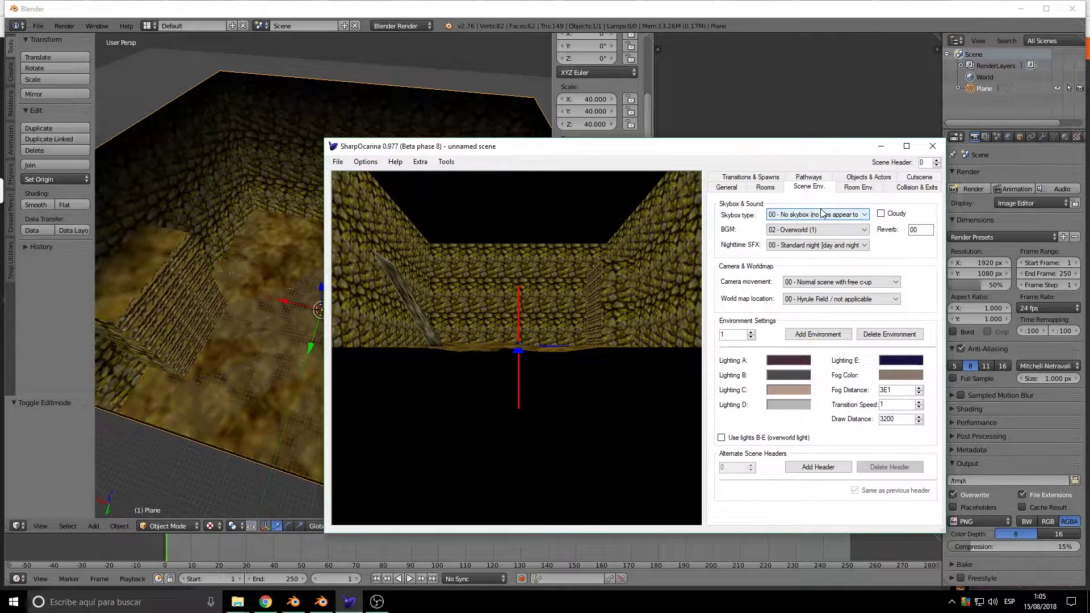
pyautogui.click(726, 188)
pyautogui.click(884, 250)
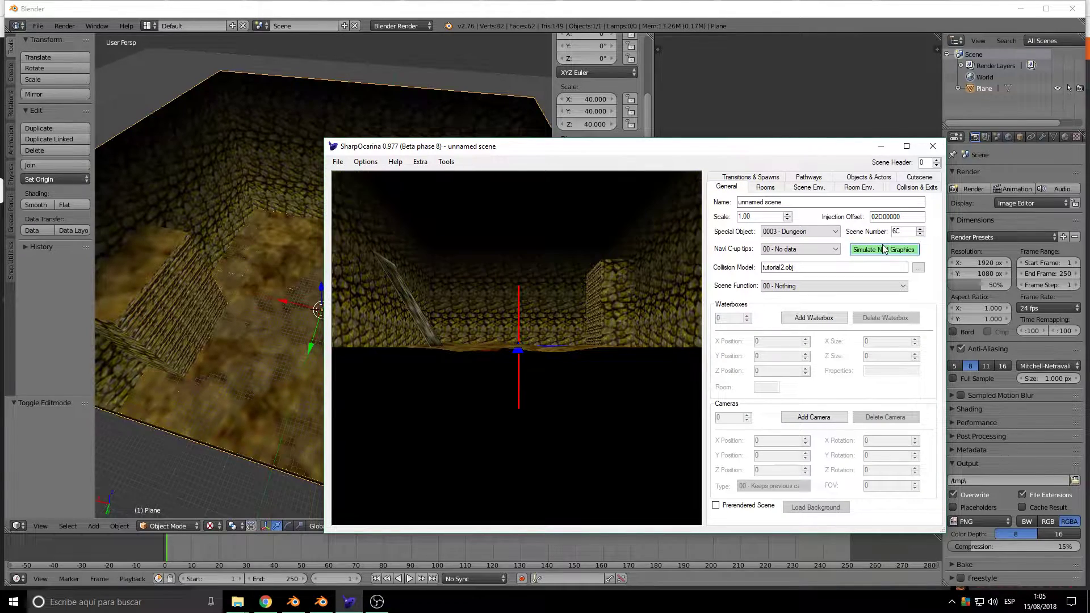
# Fly the preview camera around the room down to the red floor square, then open the Scene Function list.
pyautogui.moveTo(622, 381)
pyautogui.mouseDown()
pyautogui.moveTo(606, 324)
pyautogui.moveTo(608, 455)
pyautogui.moveTo(584, 412)
pyautogui.moveTo(602, 435)
pyautogui.moveTo(669, 472)
pyautogui.moveTo(823, 454)
pyautogui.moveTo(817, 397)
pyautogui.moveTo(846, 472)
pyautogui.moveTo(943, 478)
pyautogui.moveTo(1060, 447)
pyautogui.moveTo(741, 472)
pyautogui.moveTo(759, 526)
pyautogui.moveTo(850, 523)
pyautogui.moveTo(638, 483)
pyautogui.moveTo(660, 469)
pyautogui.mouseUp()
pyautogui.press('w')
pyautogui.press('s')
pyautogui.press('w')
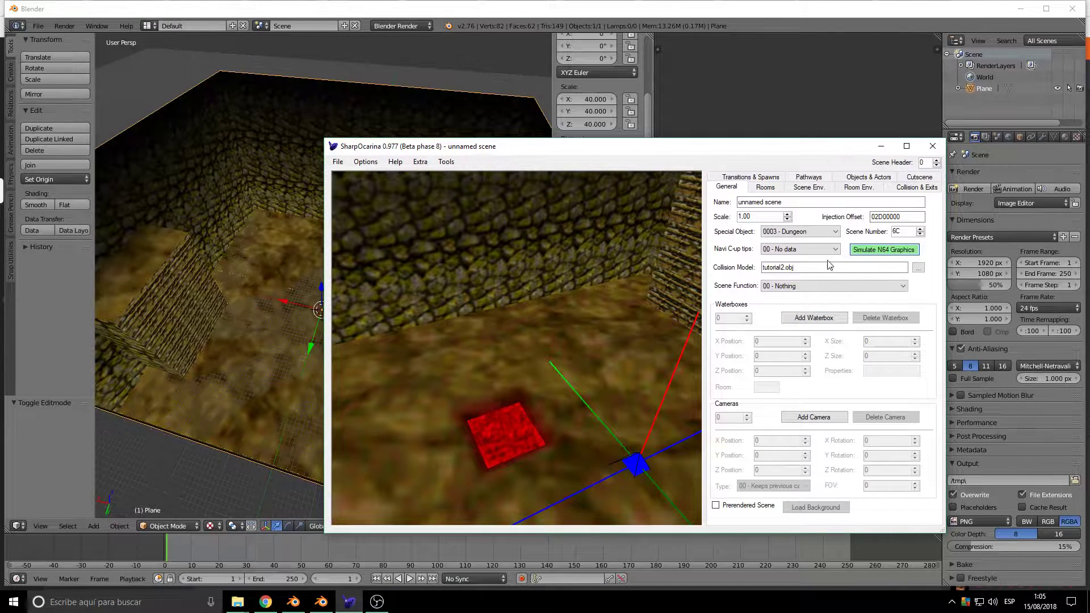
pyautogui.click(828, 286)
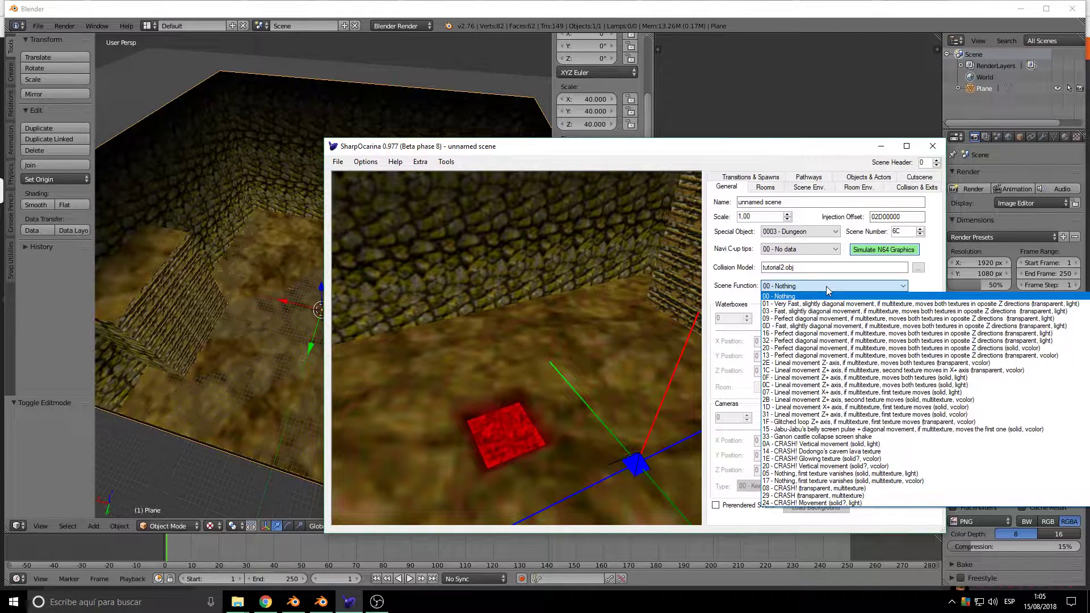
# Set the scene function to perfect diagonal movement and mark texture group 0x4AC58 as Animated.
pyautogui.click(823, 348)
pyautogui.click(766, 187)
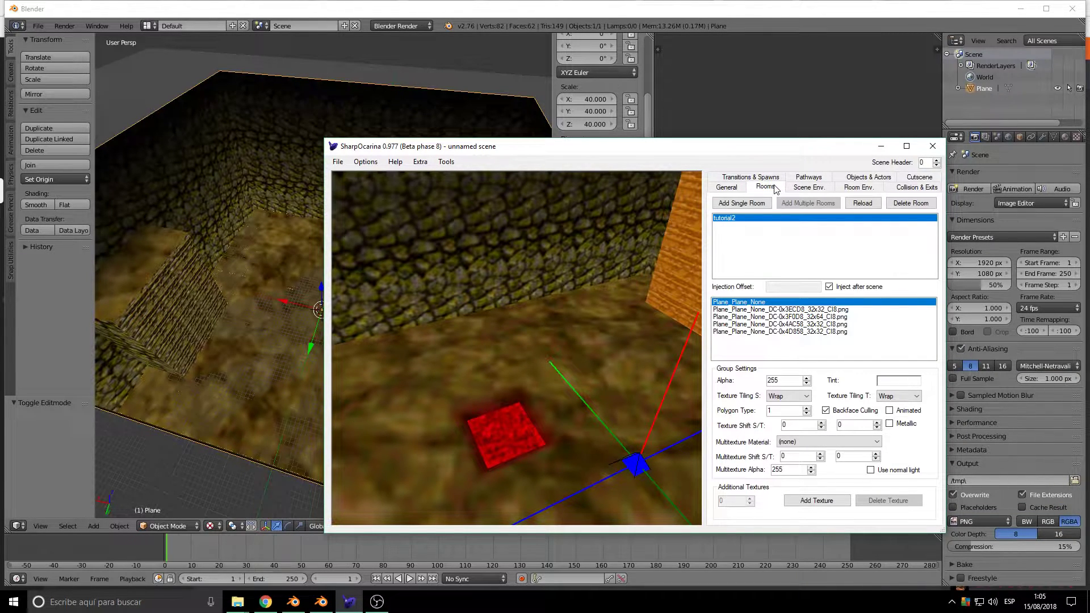
pyautogui.click(811, 310)
pyautogui.click(807, 325)
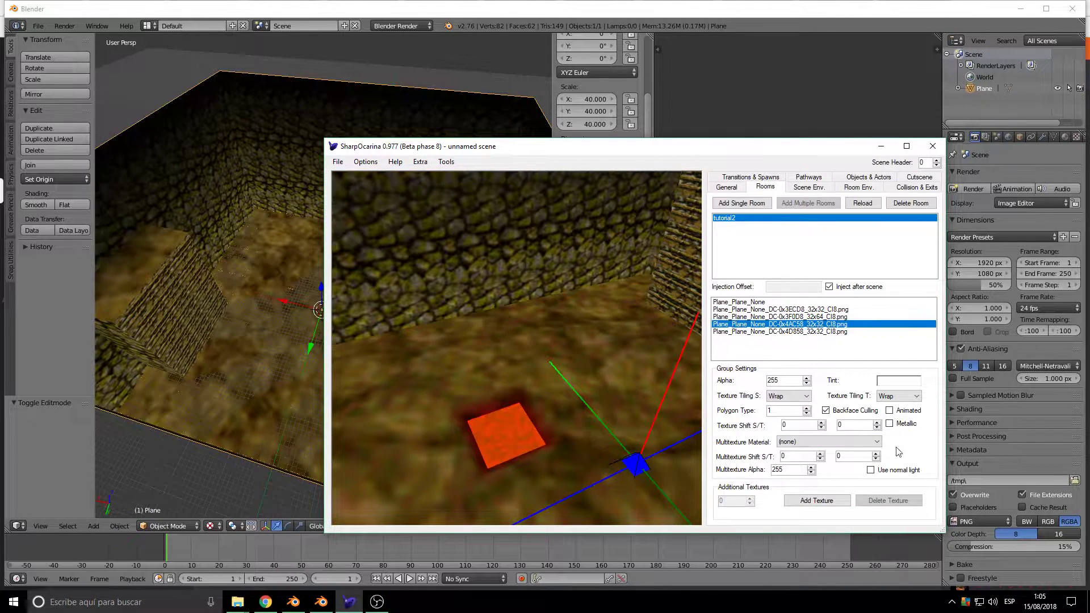
pyautogui.click(893, 410)
# Set the scene's background music to 18 - Dungeon.
pyautogui.click(821, 190)
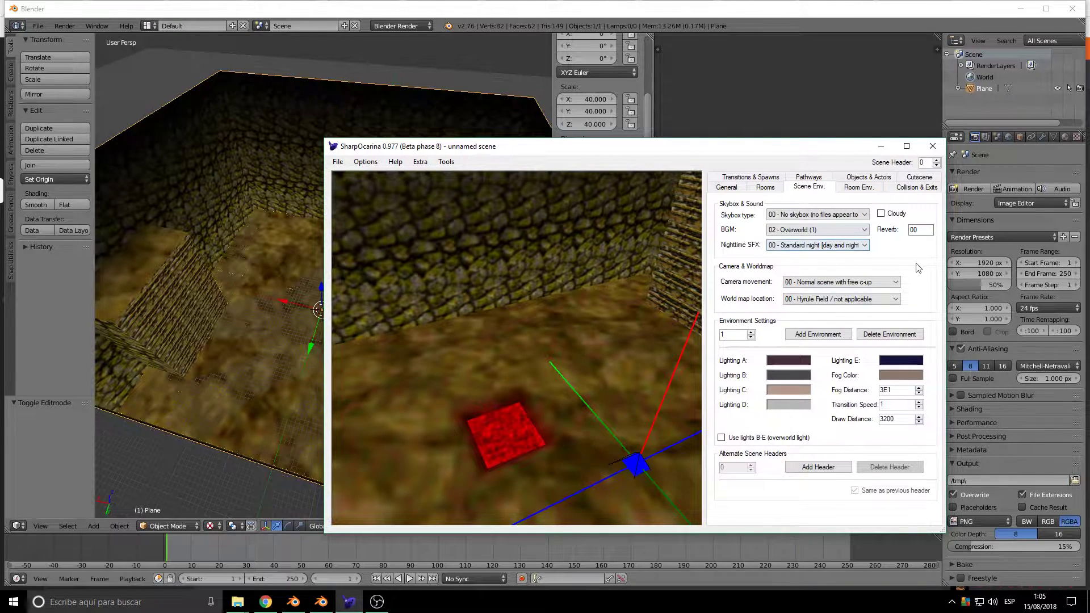
pyautogui.click(858, 231)
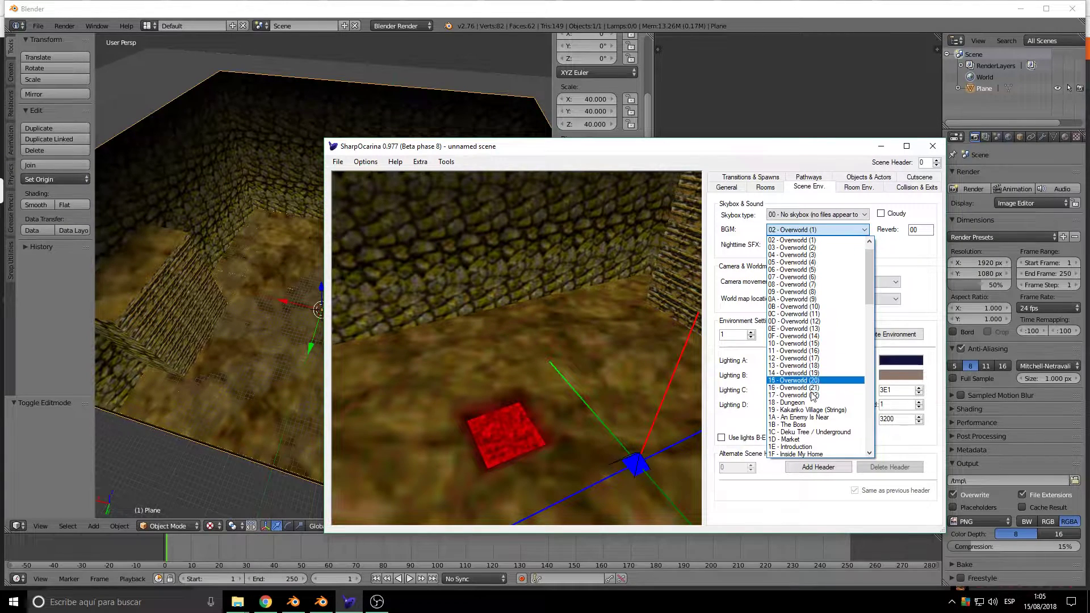
pyautogui.click(793, 403)
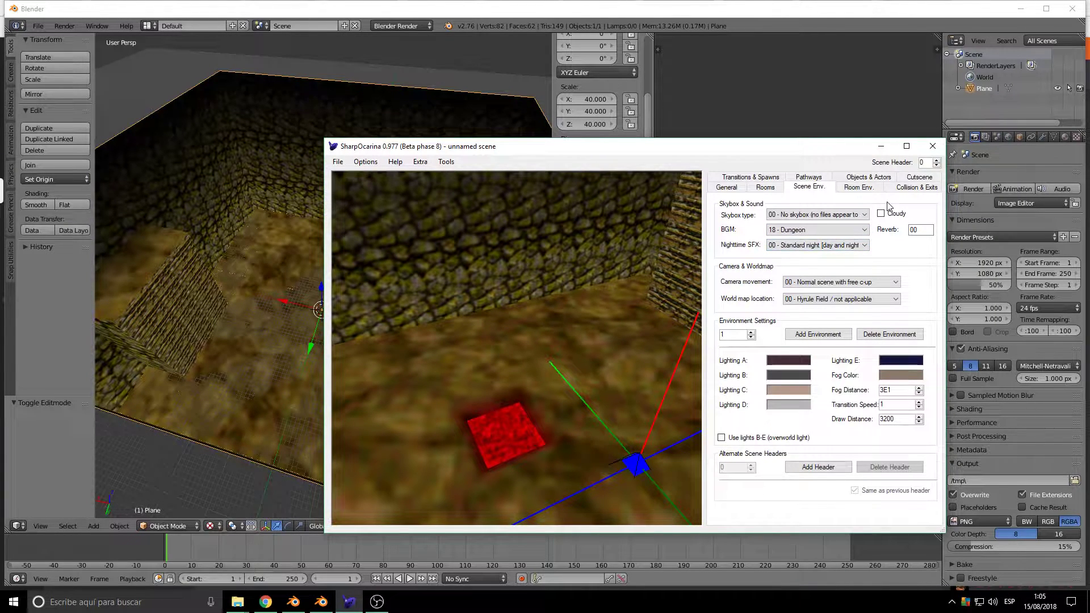
pyautogui.click(874, 189)
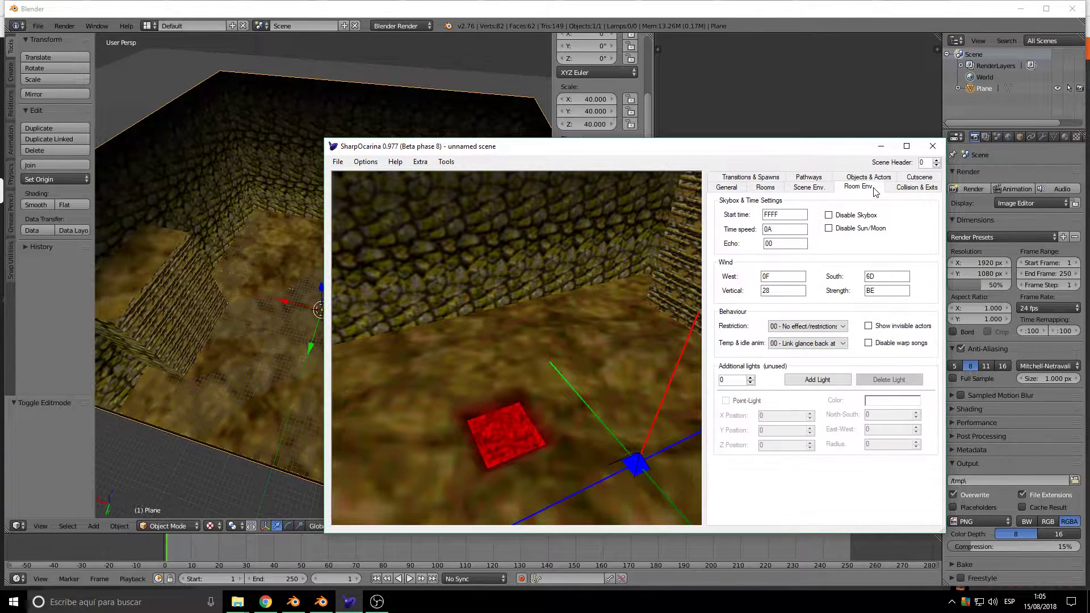
# Add a second collision polygon type set to Climbable Surface.
pyautogui.click(907, 188)
pyautogui.moveTo(470, 362); pyautogui.dragTo(628, 332)
pyautogui.press('w')
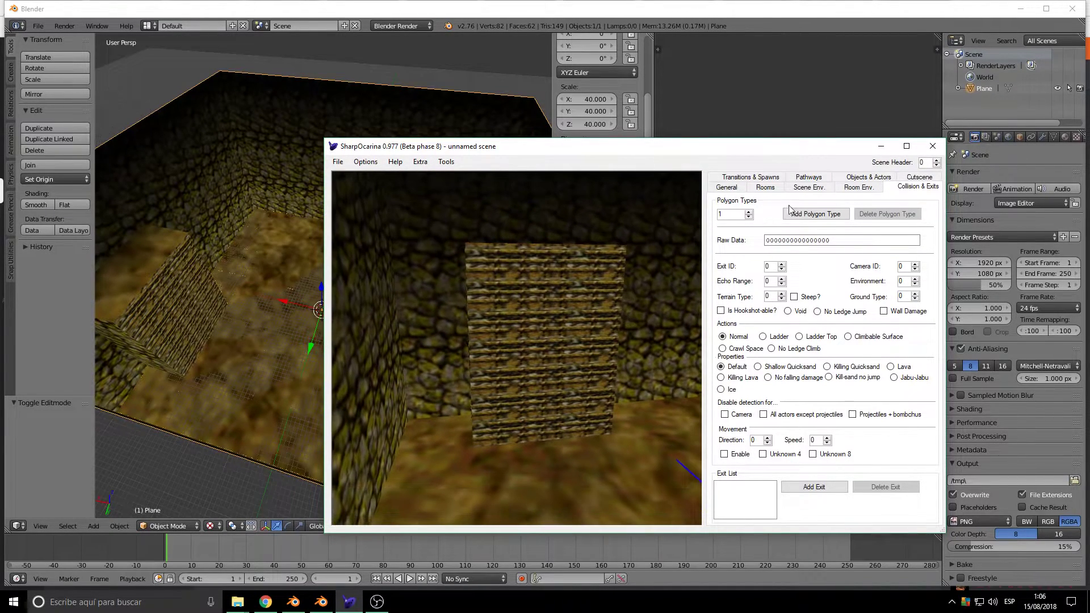
pyautogui.click(801, 211)
pyautogui.click(878, 338)
# Add a third polygon type set to Lava with ground type 7.
pyautogui.moveTo(473, 337); pyautogui.dragTo(625, 435)
pyautogui.click(807, 215)
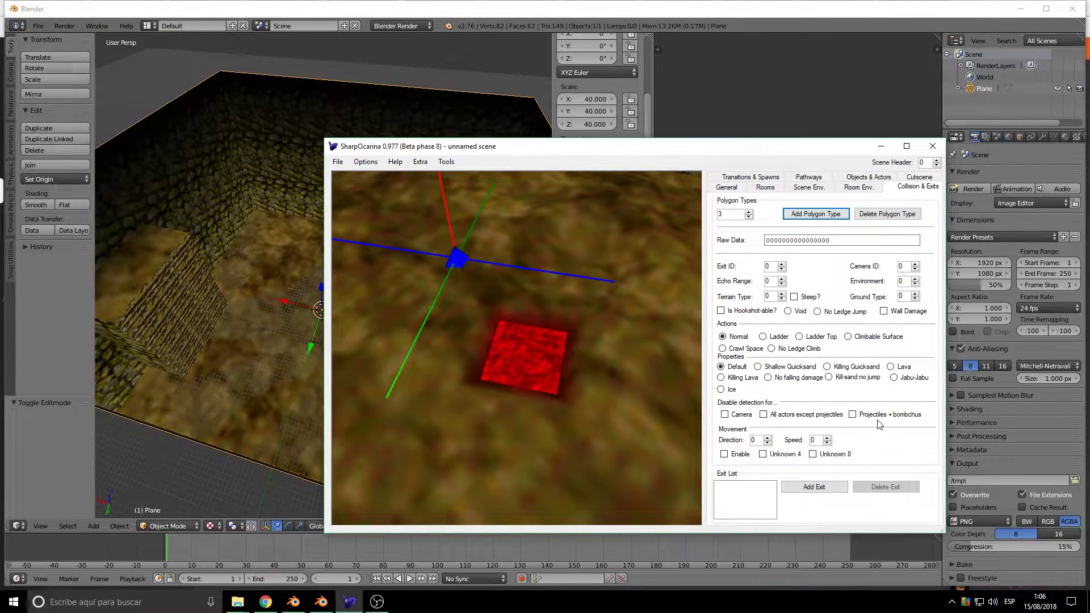
pyautogui.click(891, 367)
pyautogui.moveTo(905, 297)
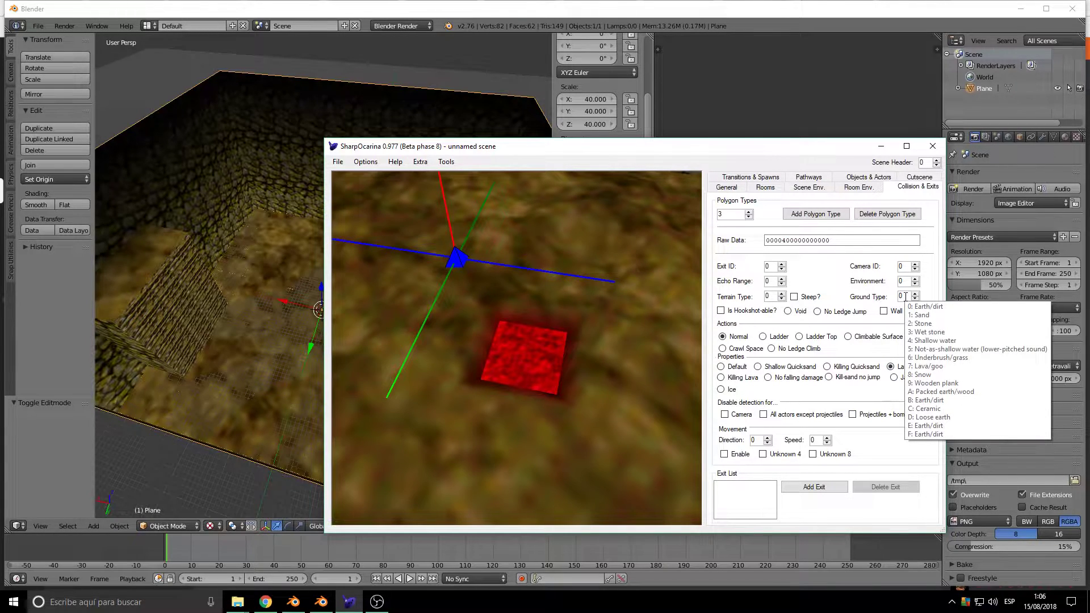
pyautogui.click(915, 295)
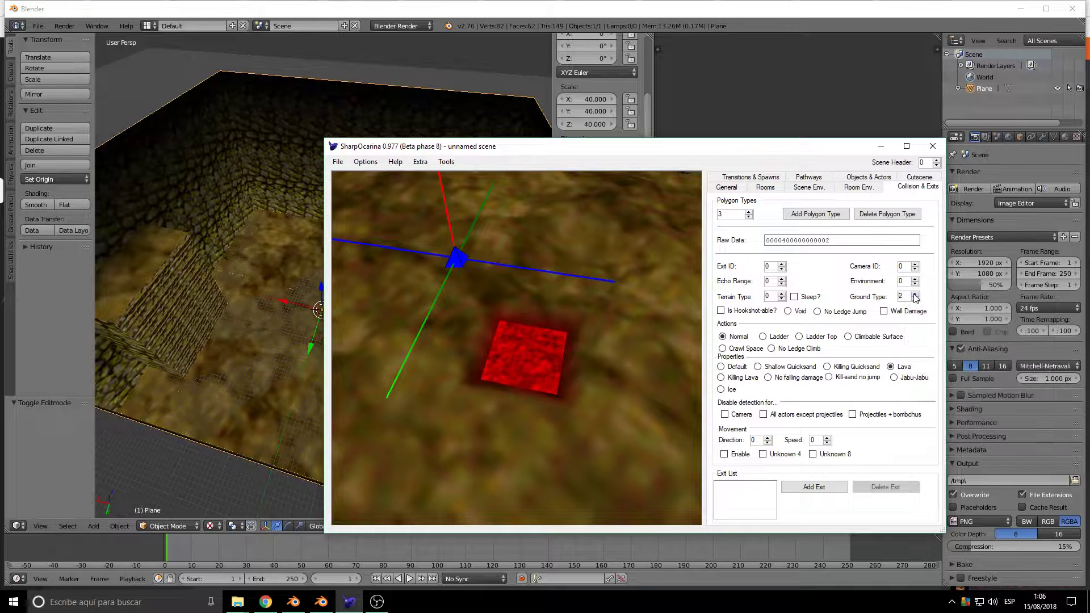
# Add a fourth polygon type marked as Steep.
pyautogui.click(816, 214)
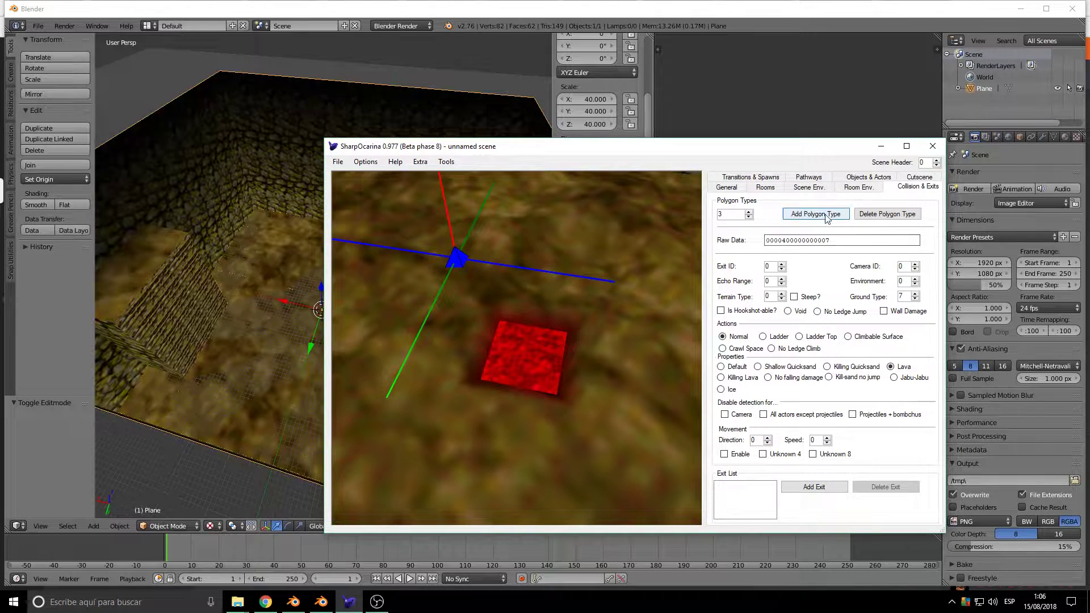
pyautogui.moveTo(374, 394); pyautogui.dragTo(699, 322)
pyautogui.click(794, 296)
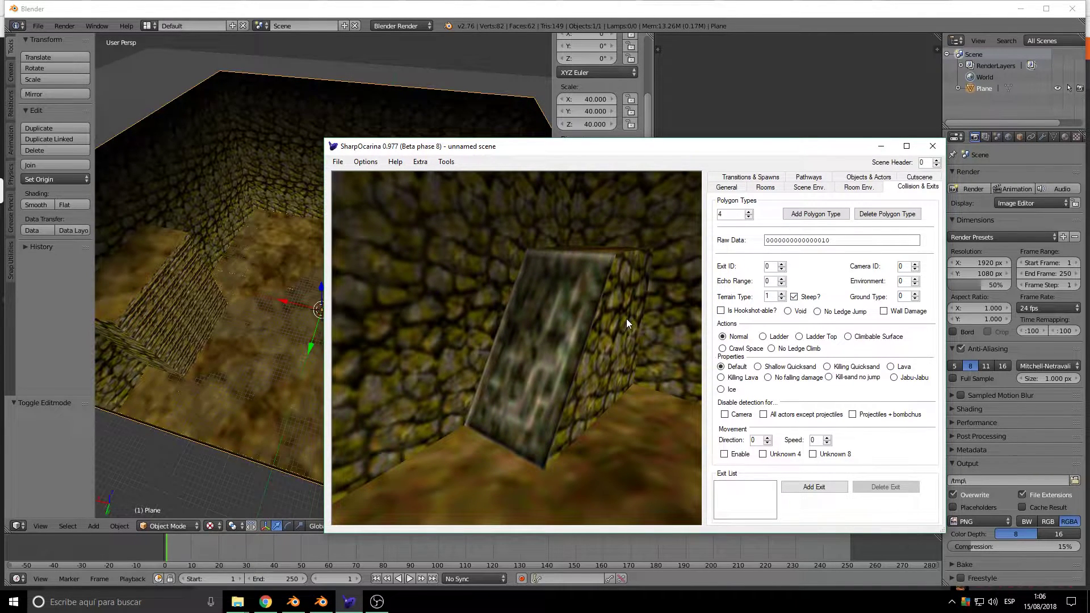
# Assign the new polygon types to the room's texture groups, with Lava on 0x4AC58.
pyautogui.click(775, 190)
pyautogui.moveTo(596, 325); pyautogui.dragTo(653, 404)
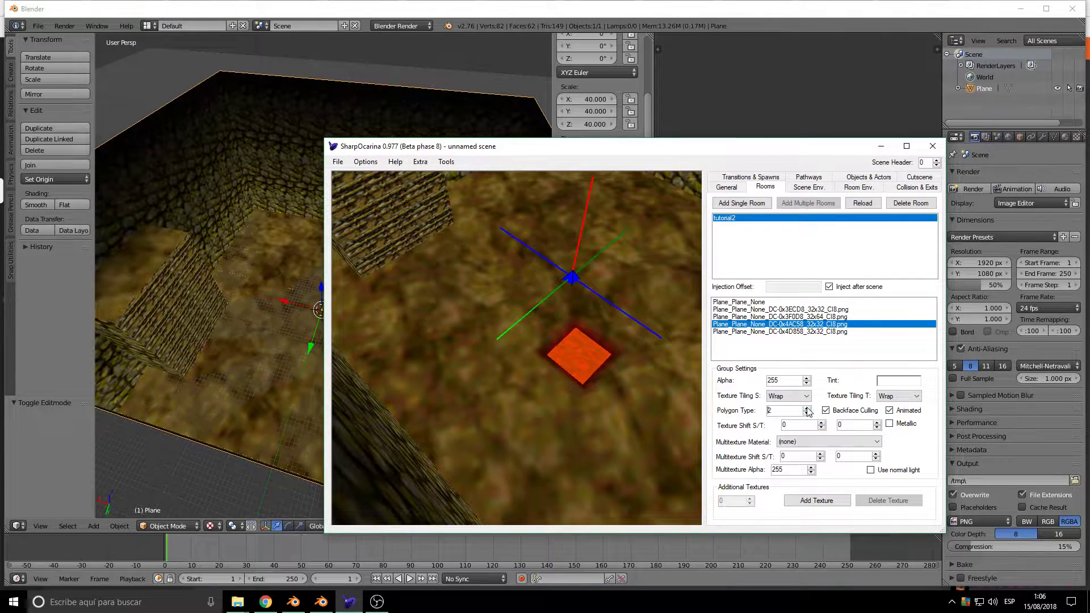
pyautogui.click(803, 317)
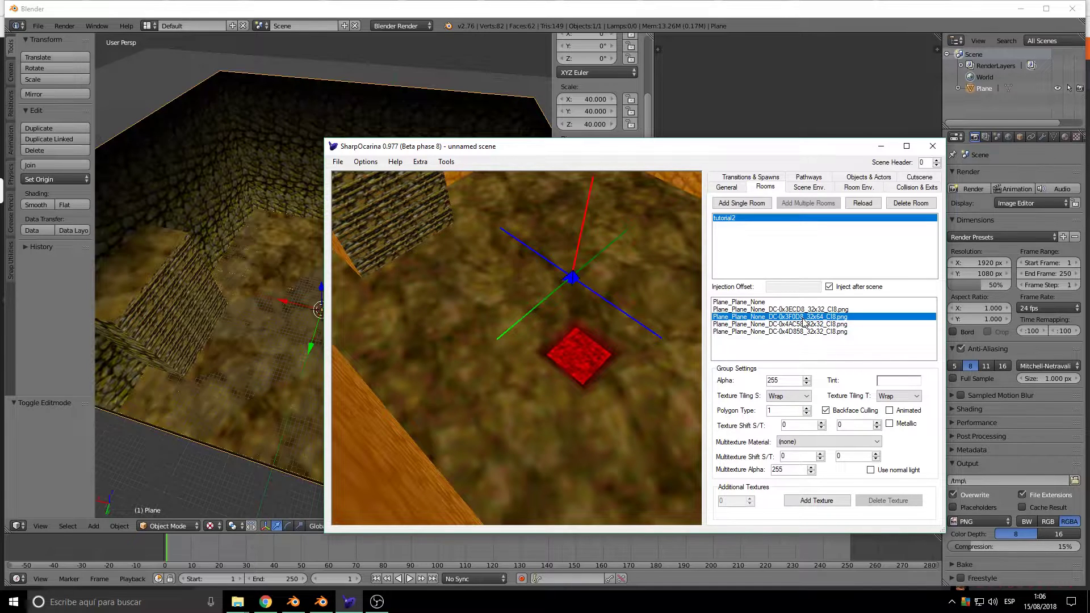
pyautogui.click(808, 332)
pyautogui.click(807, 324)
pyautogui.click(807, 317)
pyautogui.click(807, 309)
pyautogui.click(807, 302)
pyautogui.moveTo(620, 392); pyautogui.dragTo(721, 410)
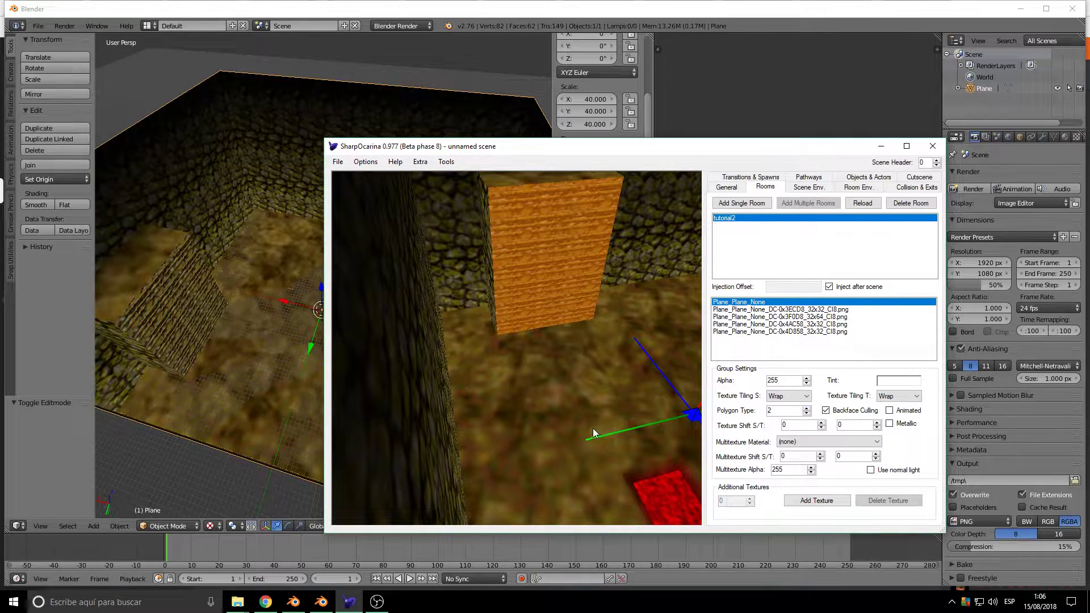
pyautogui.click(812, 332)
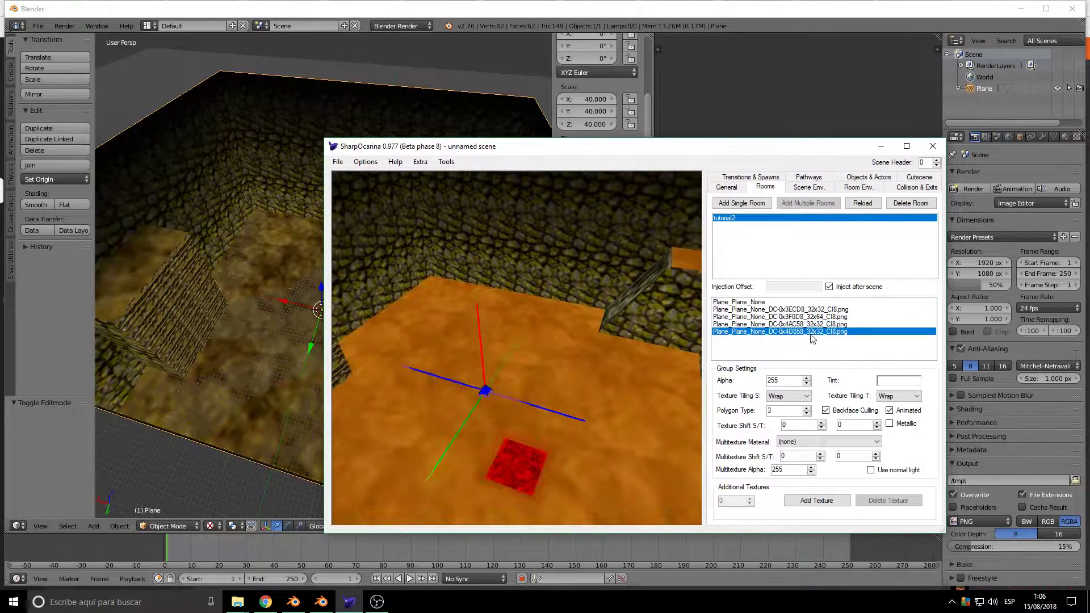
pyautogui.click(809, 324)
pyautogui.click(811, 317)
pyautogui.click(812, 310)
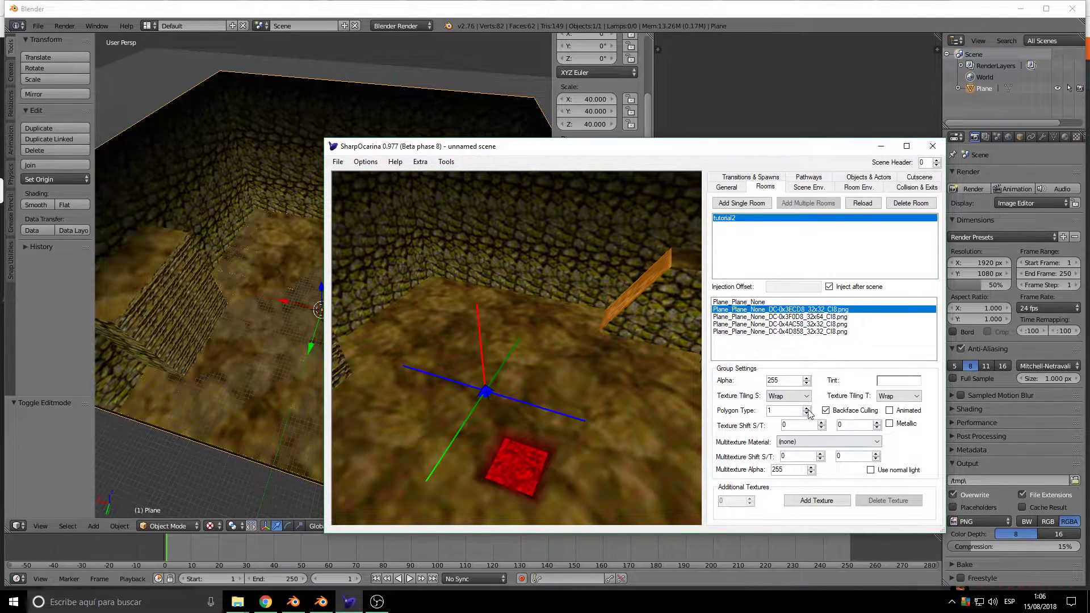
# Review the collision polygon types and return to the general scene settings.
pyautogui.click(917, 187)
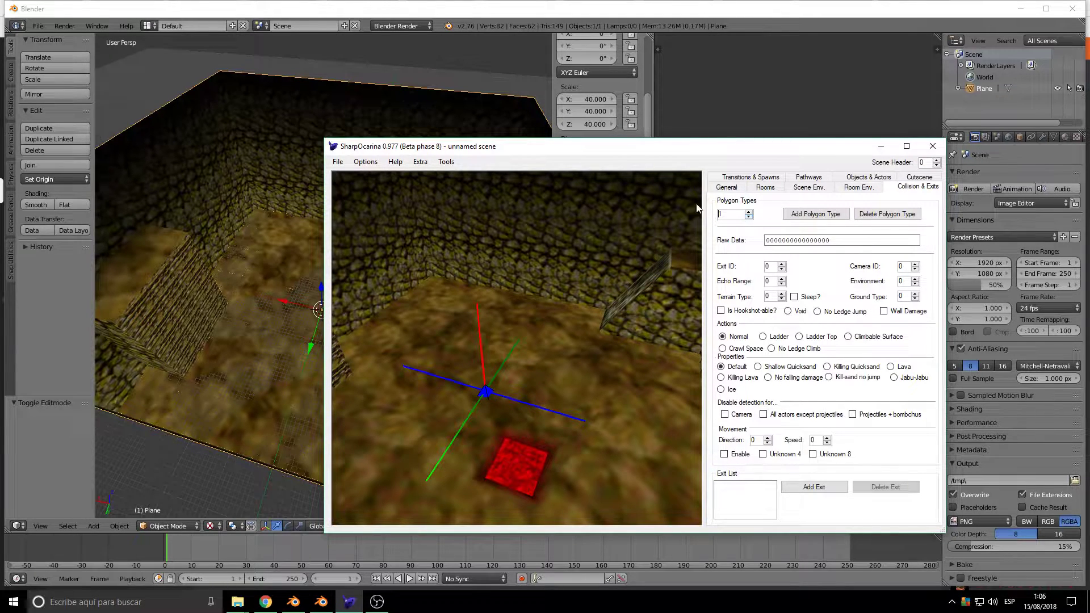
pyautogui.click(727, 187)
pyautogui.moveTo(609, 376); pyautogui.dragTo(527, 336)
# Add a Collectable Item actor to the room with variable 0002.
pyautogui.click(869, 178)
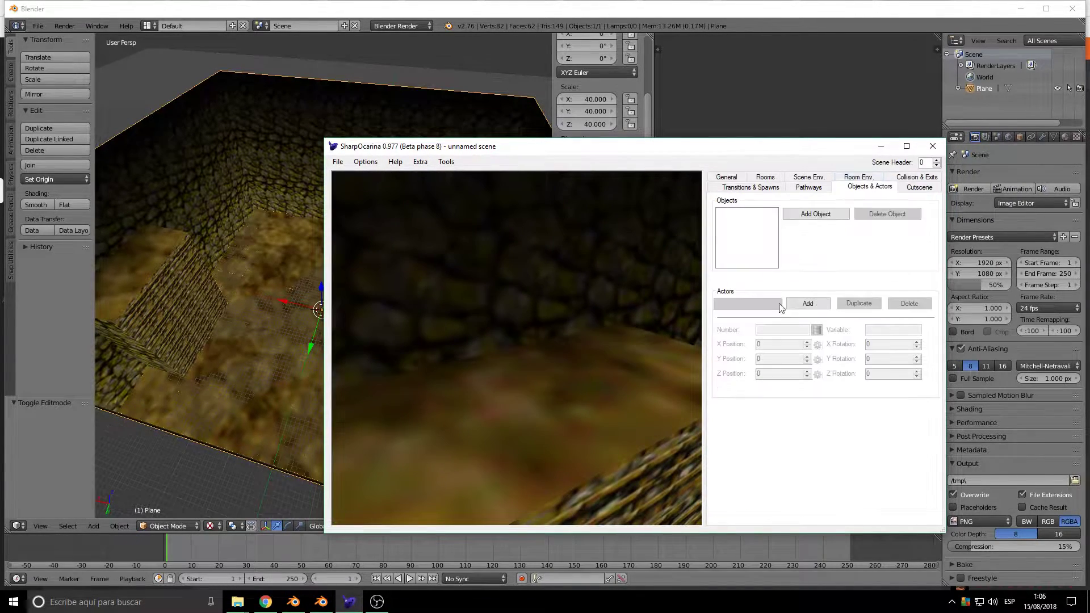
pyautogui.click(808, 303)
pyautogui.click(878, 330)
pyautogui.write('2')
# Add a second actor set to the square Stone Hookshot Target tower.
pyautogui.moveTo(533, 404); pyautogui.dragTo(738, 331)
pyautogui.press('w')
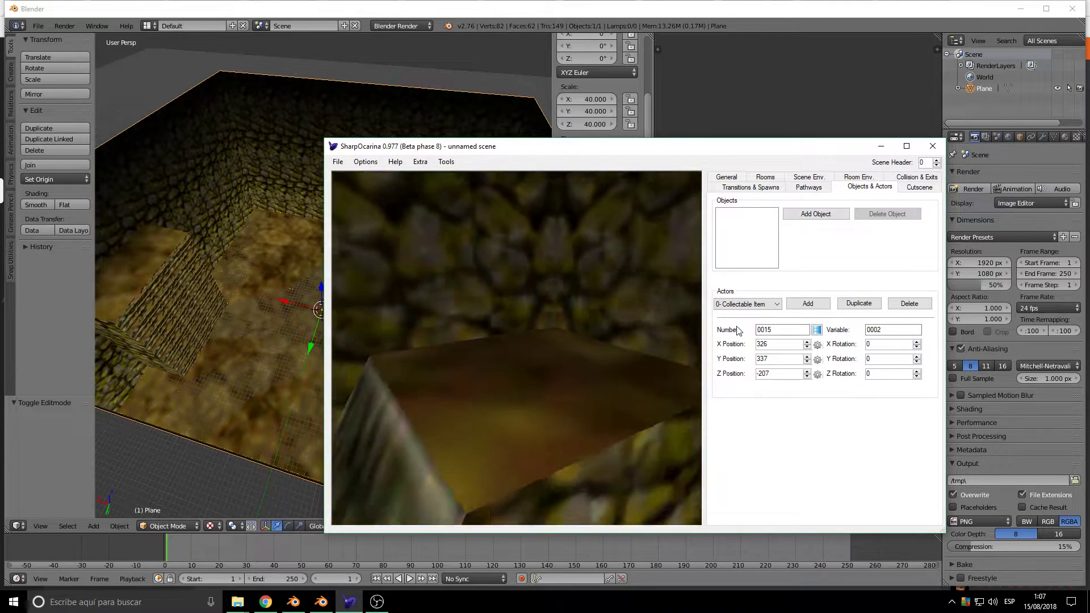
pyautogui.click(818, 311)
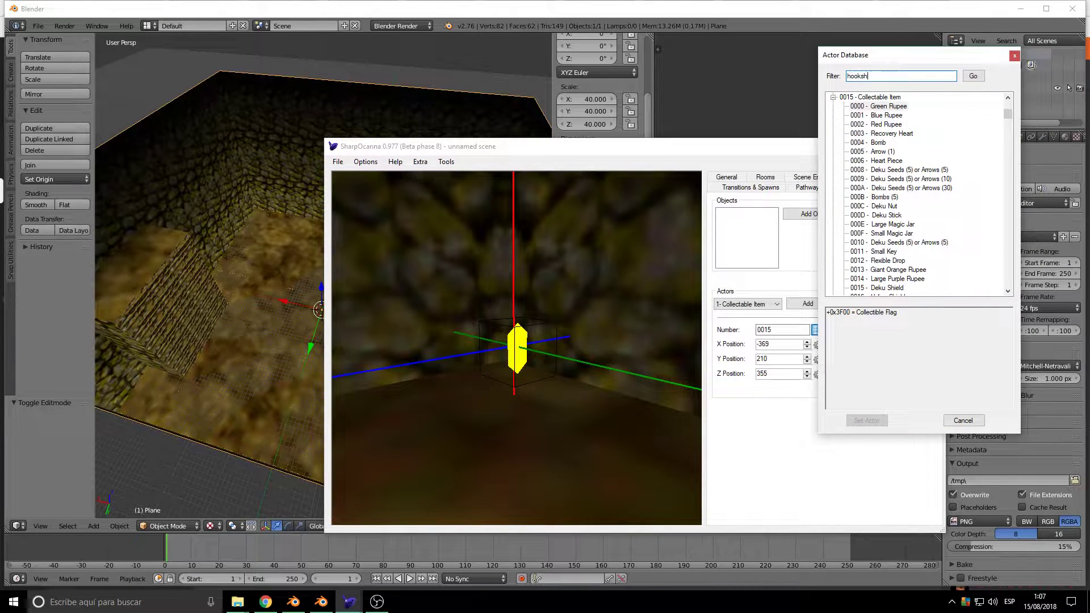
pyautogui.write('ot')
pyautogui.click(833, 115)
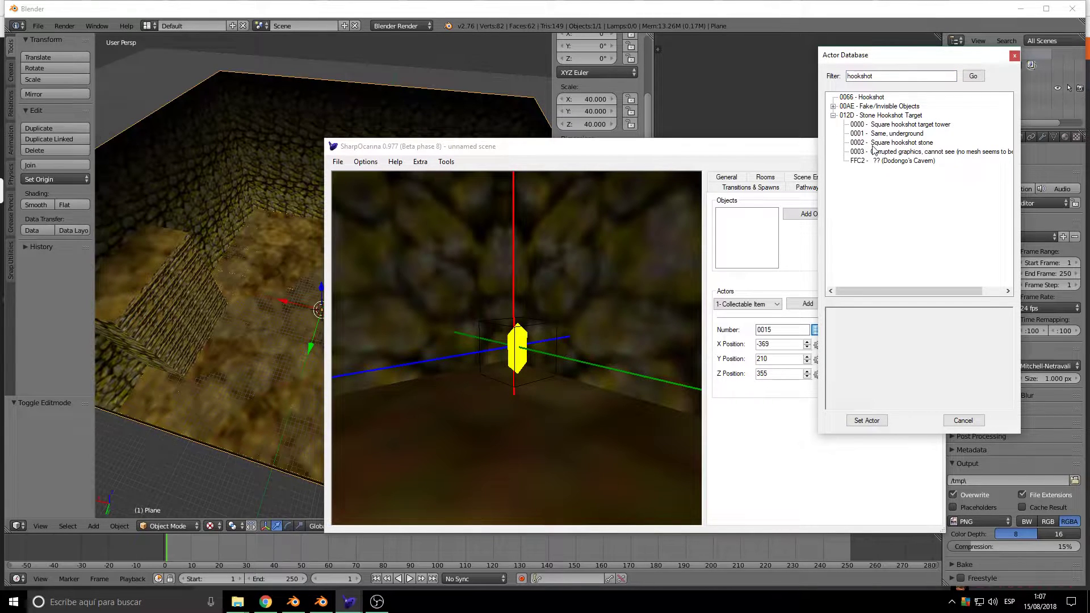
pyautogui.click(909, 125)
pyautogui.click(879, 423)
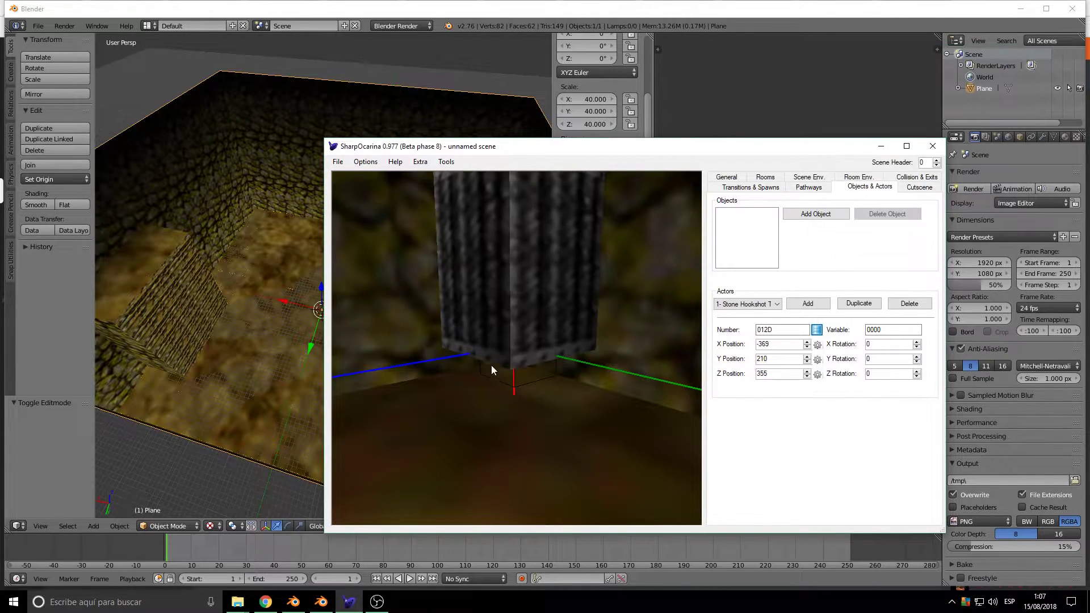
# Drag the hookshot target into place on the floor, then begin Inject to ROM.
pyautogui.moveTo(515, 359); pyautogui.dragTo(480, 329)
pyautogui.moveTo(482, 329); pyautogui.dragTo(481, 329, button='right')
pyautogui.moveTo(532, 366)
pyautogui.mouseDown()
pyautogui.moveTo(505, 363)
pyautogui.moveTo(498, 346)
pyautogui.moveTo(531, 363)
pyautogui.mouseUp()
pyautogui.press('w')
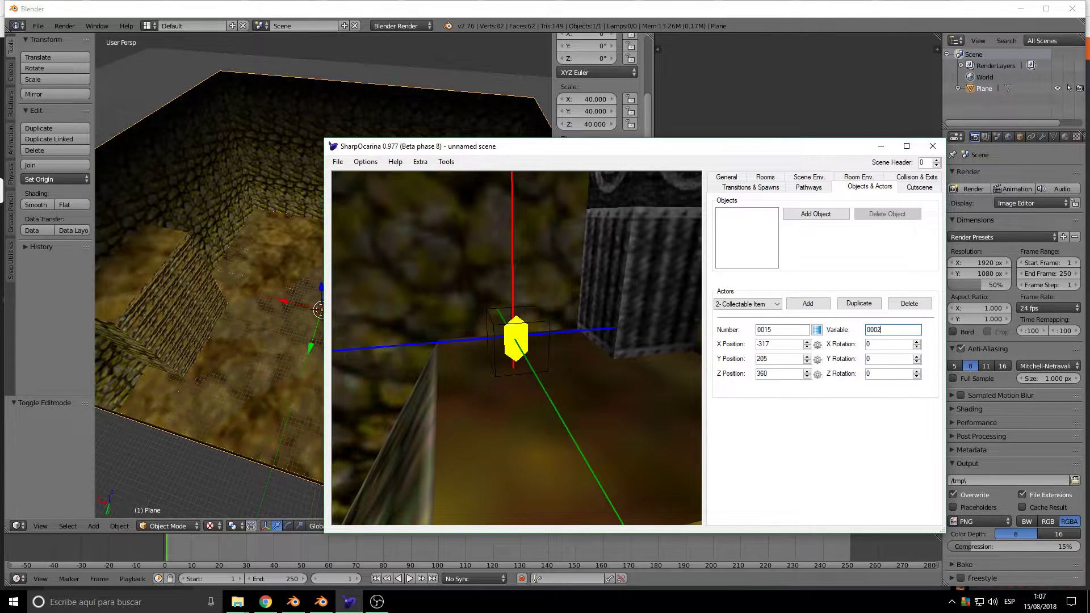
pyautogui.press('s')
pyautogui.moveTo(547, 381); pyautogui.dragTo(527, 420)
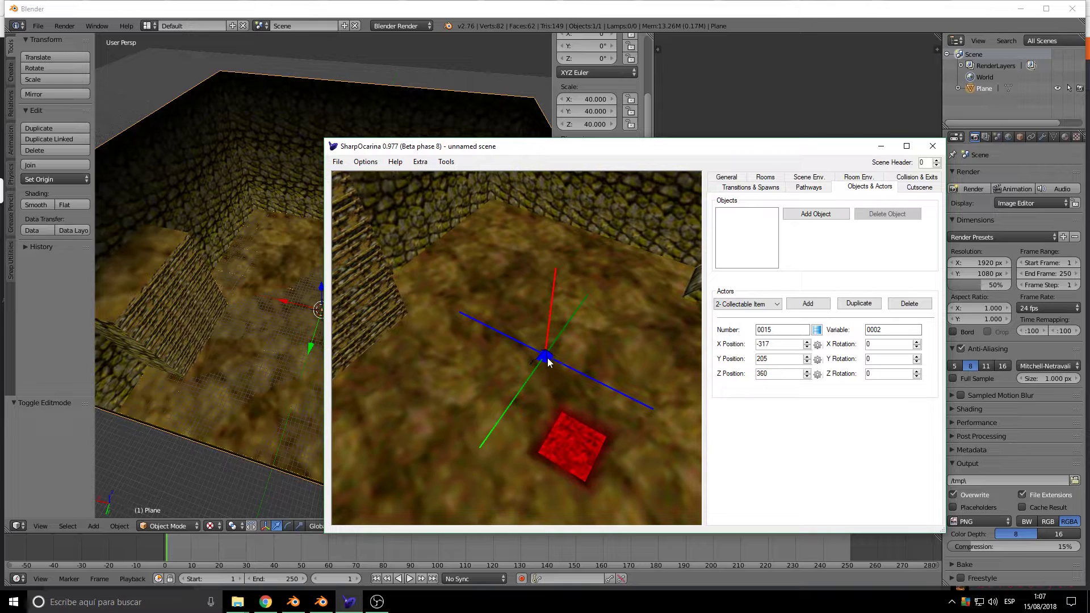
pyautogui.moveTo(570, 355); pyautogui.dragTo(535, 397)
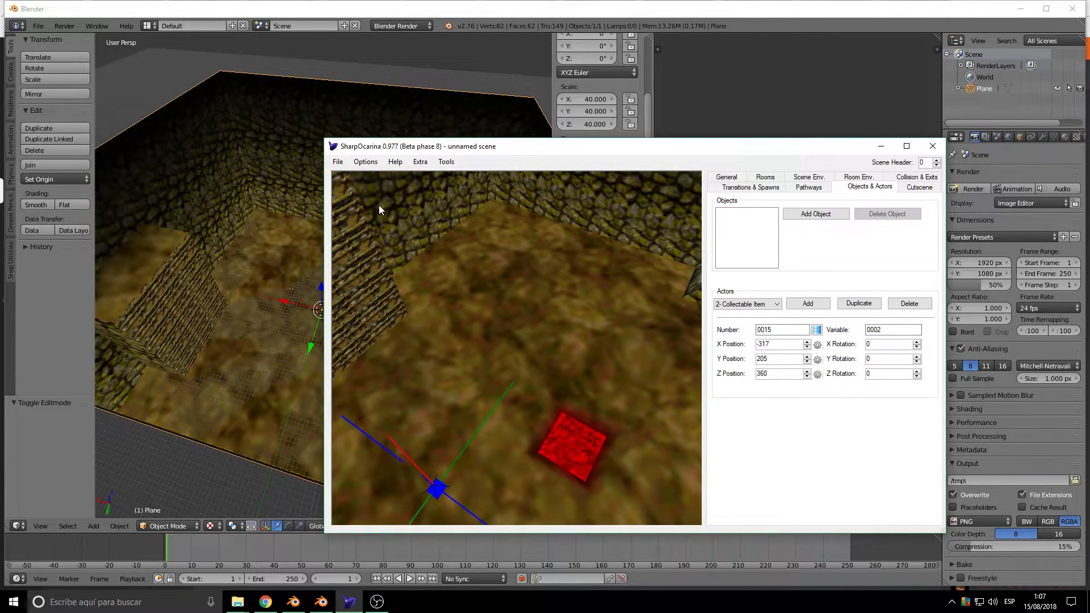
pyautogui.click(339, 165)
pyautogui.click(363, 240)
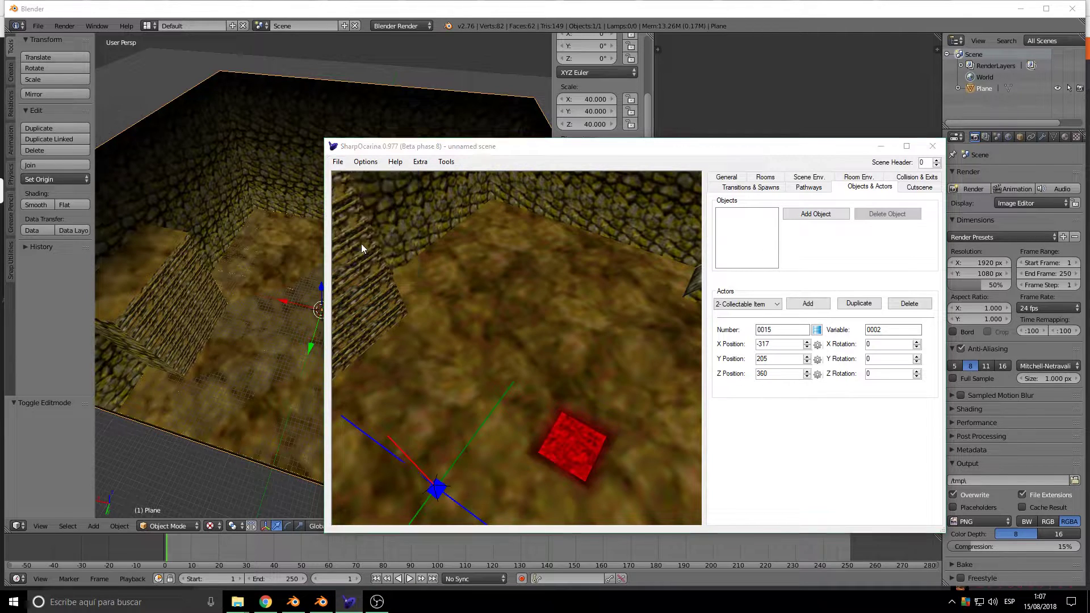
# Overwrite ZELOOTMAboostedf.Z64, accept the auto-added hookshot object, and launch the ROM in Project64.
pyautogui.doubleClick(497, 239)
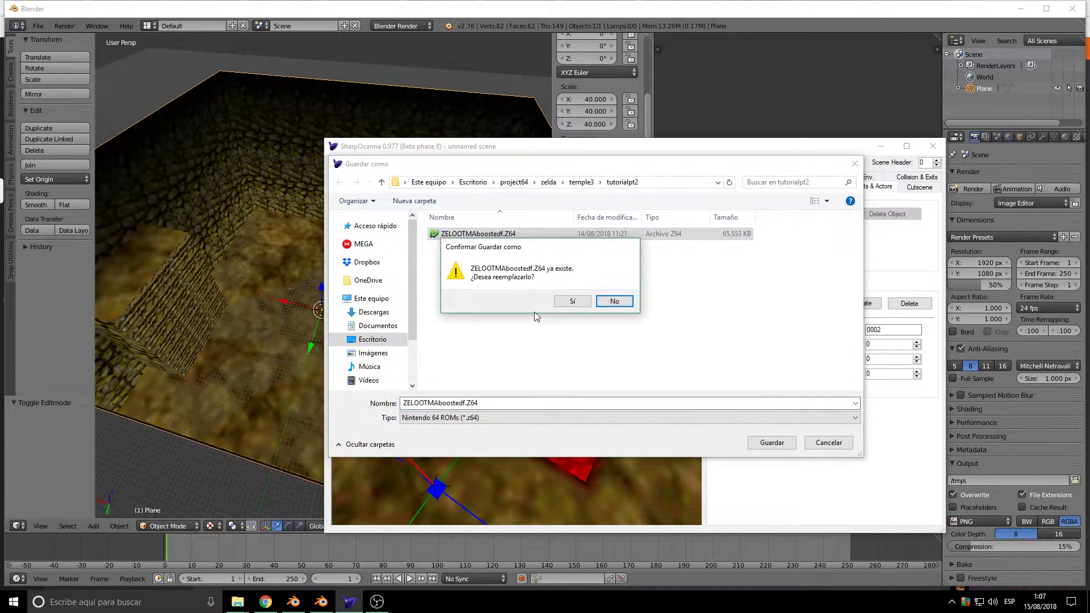
pyautogui.click(574, 302)
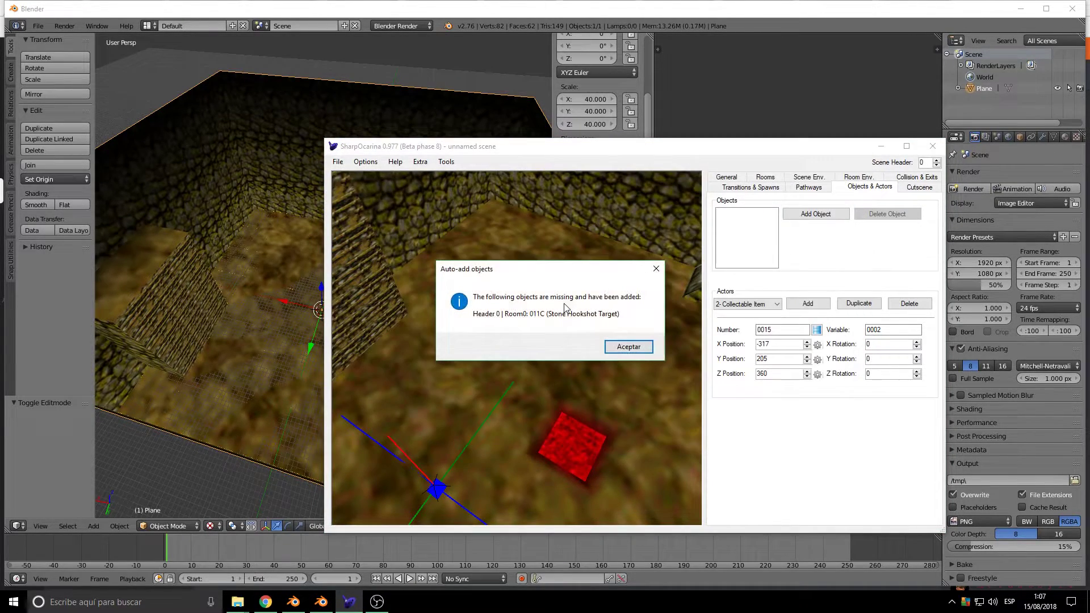
pyautogui.click(619, 347)
pyautogui.click(339, 163)
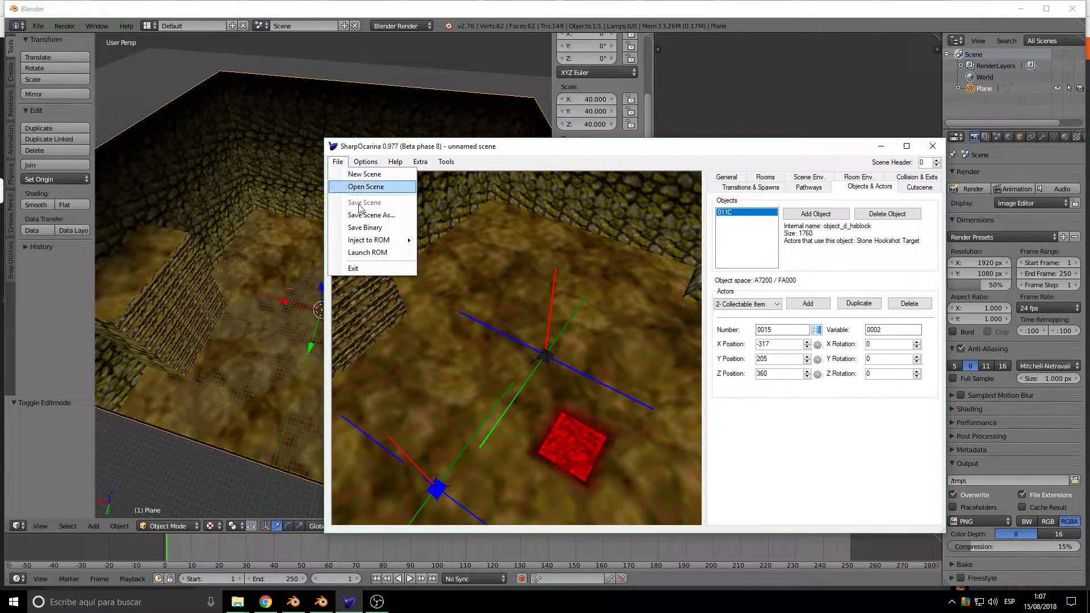
pyautogui.click(387, 254)
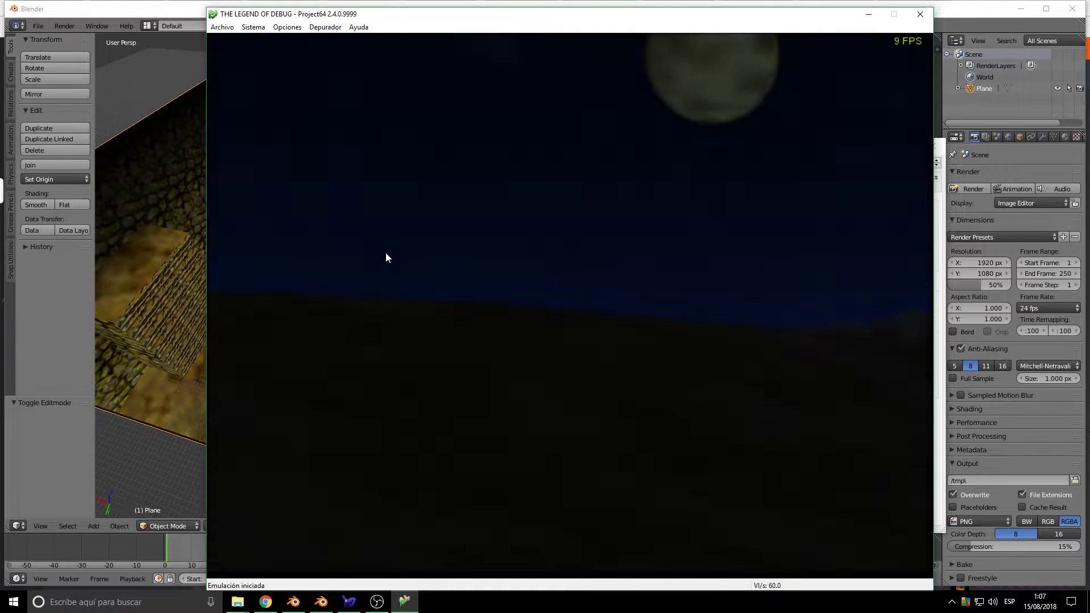
# Open File 1 and load the custom room as adult Link from Map Select.
pyautogui.press('Return')
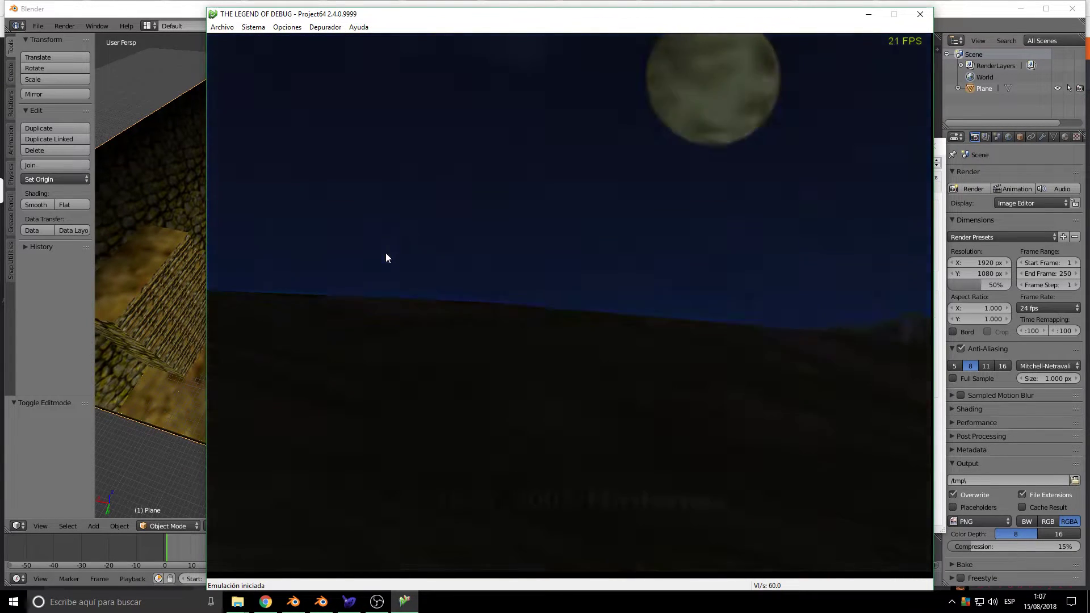
pyautogui.press('Return')
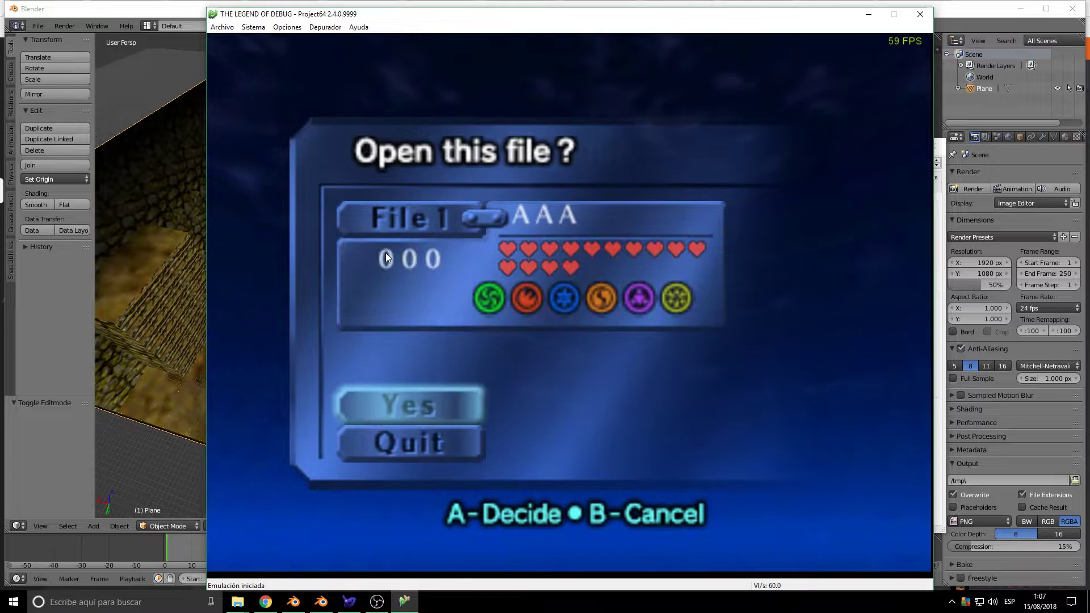
pyautogui.press('Return')
pyautogui.press('Up')
pyautogui.press('Up')
pyautogui.press('Up')
pyautogui.press('Up')
pyautogui.press('Up')
pyautogui.press('Up')
pyautogui.press('Up')
pyautogui.press('Up')
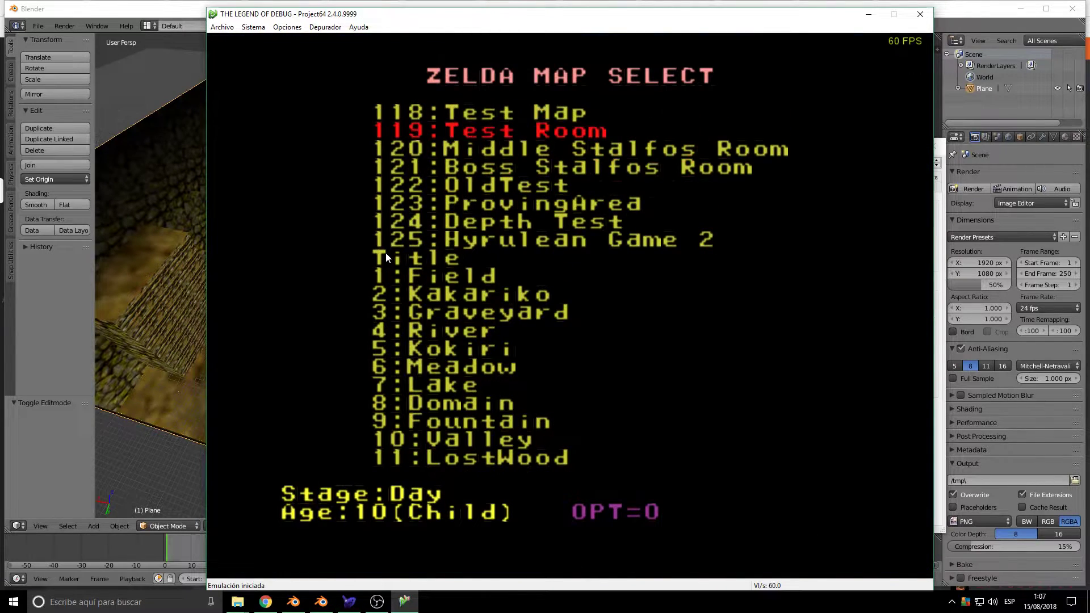
pyautogui.press('Up')
pyautogui.press('Up')
pyautogui.press('c')
pyautogui.press('Return')
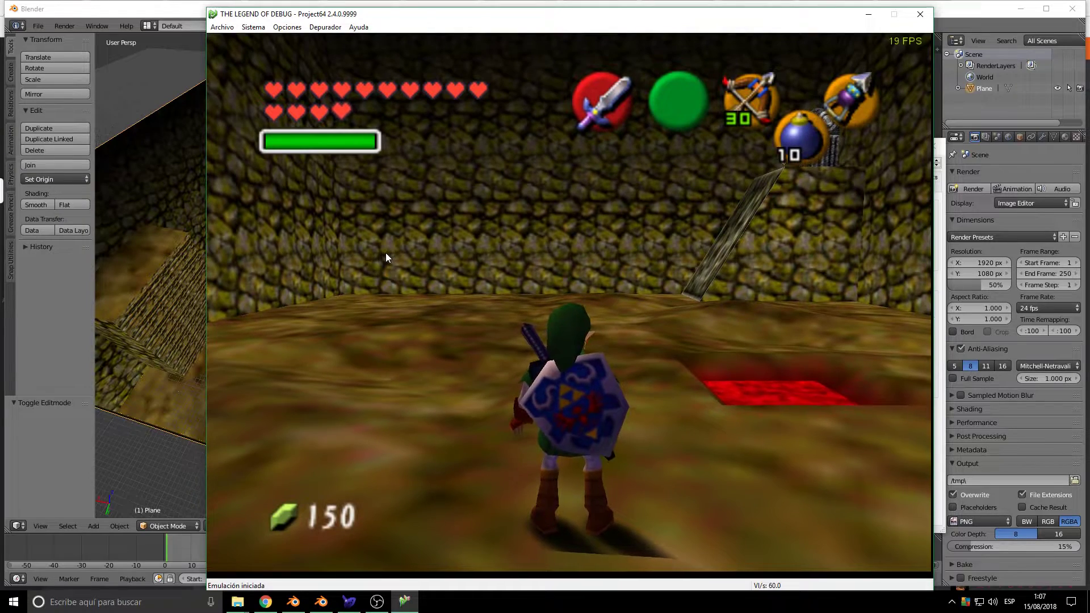
# Run Link around the room and into the lava to confirm it causes damage.
pyautogui.press('Left')
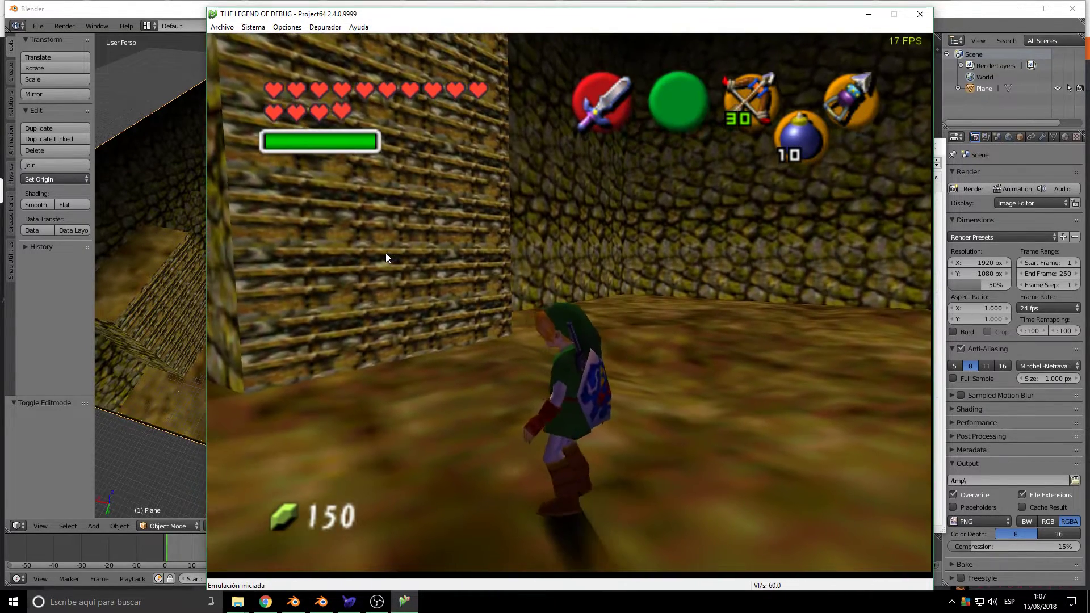
pyautogui.press('Right')
pyautogui.press('Up')
pyautogui.press('Left')
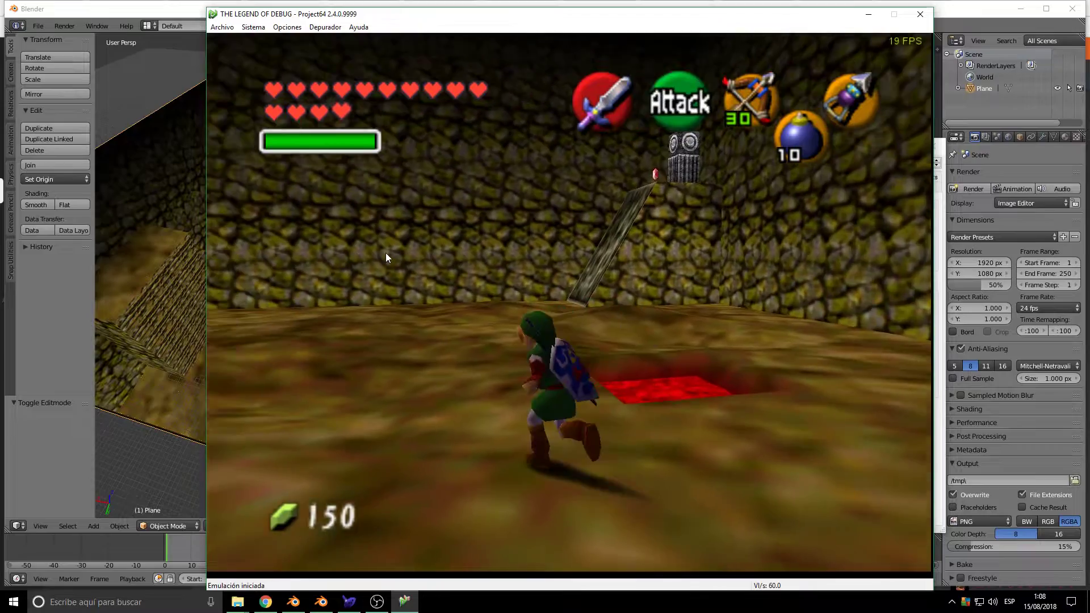
pyautogui.press('Right')
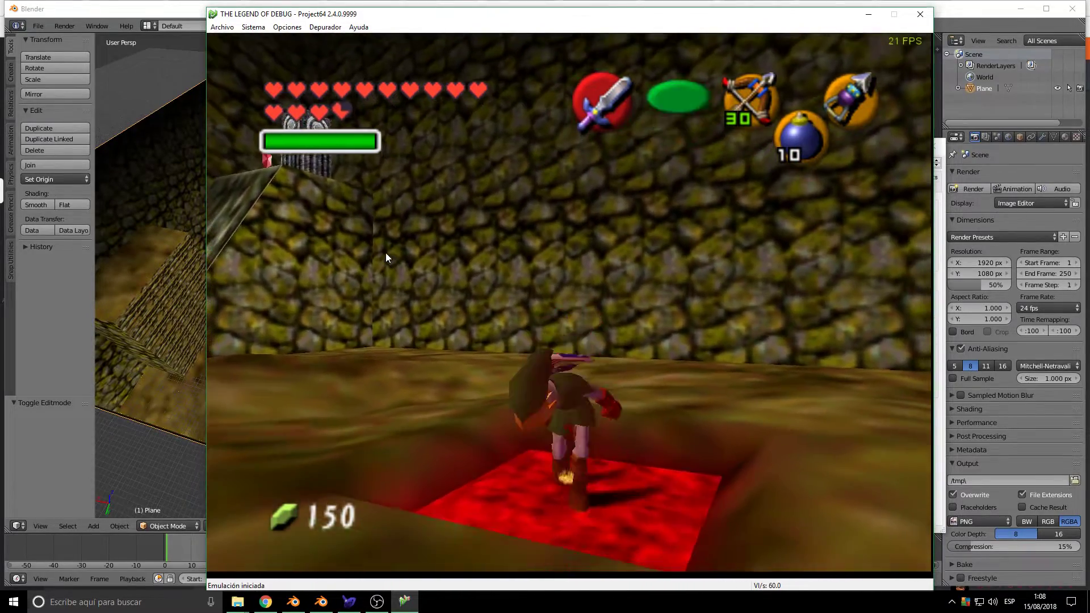
pyautogui.press('Down')
pyautogui.press('Right')
pyautogui.press('z')
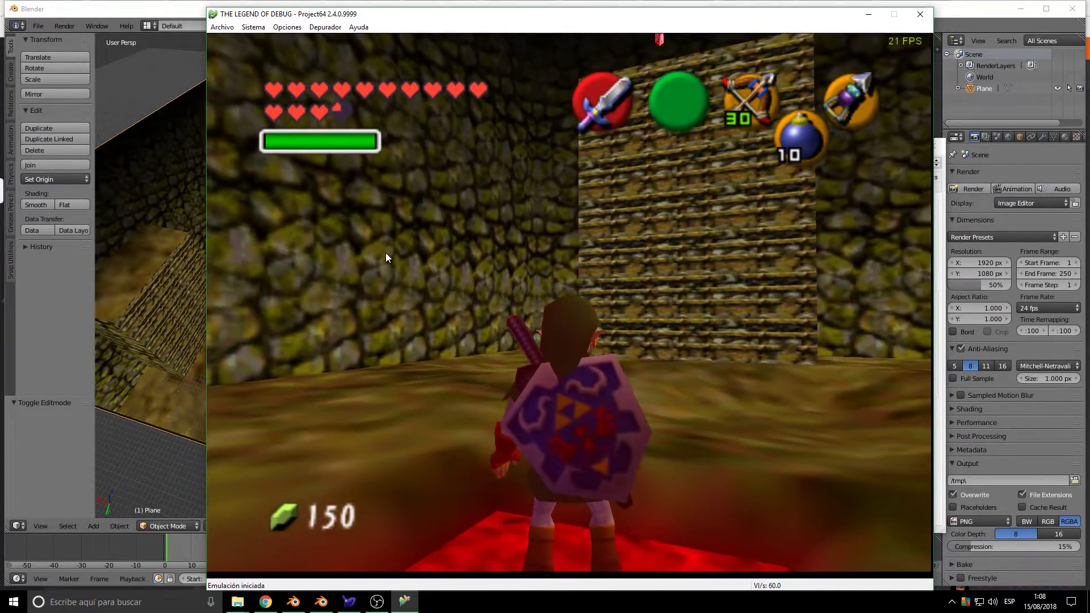
# Climb the grated wall onto the ledge and collect the rupee there.
pyautogui.press('Up')
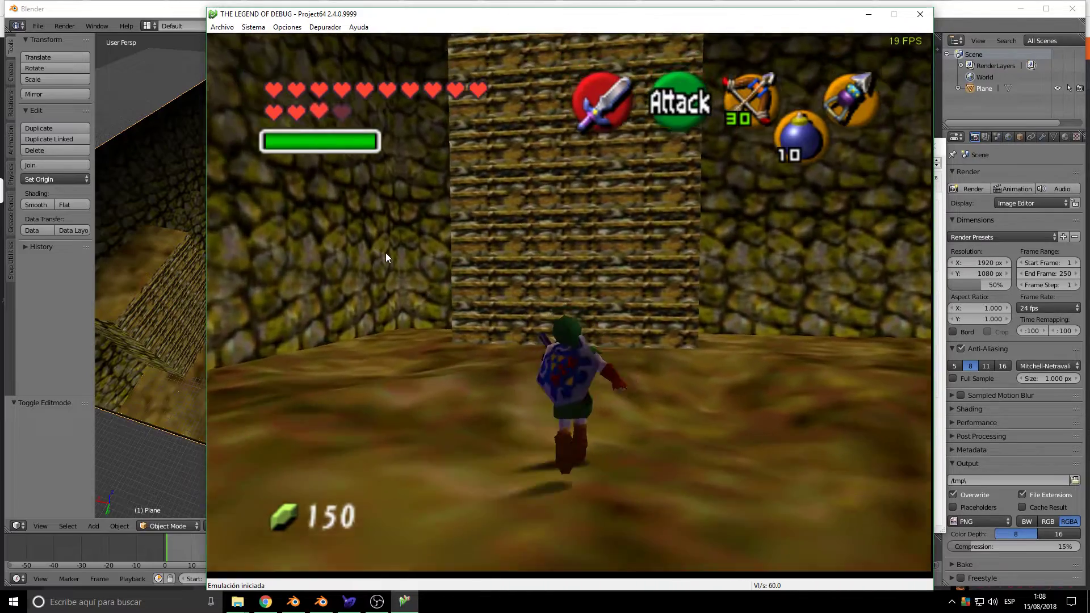
pyautogui.press('Up')
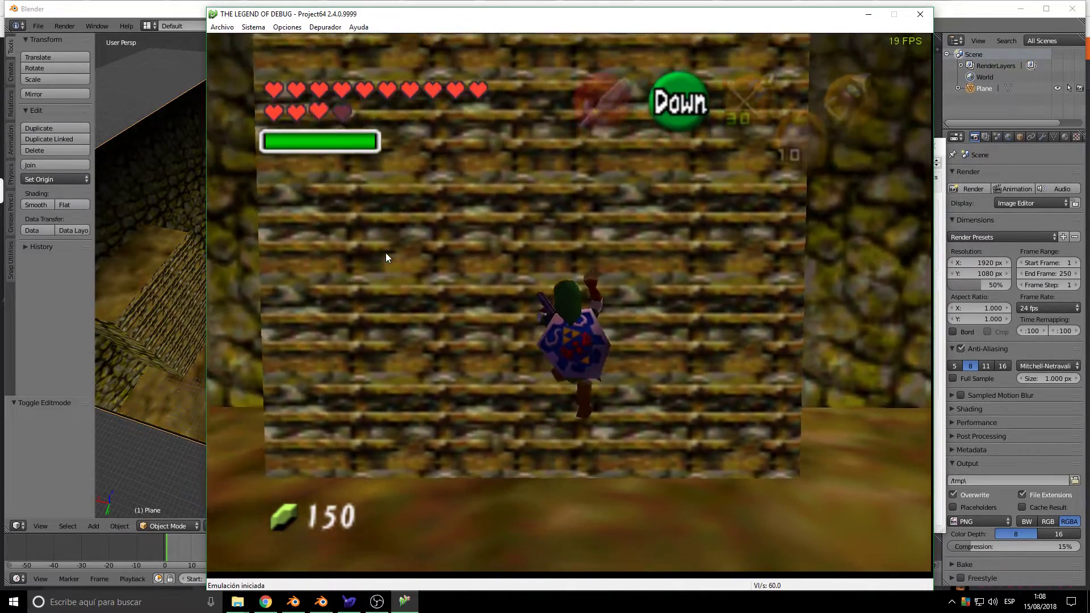
pyautogui.press('Up')
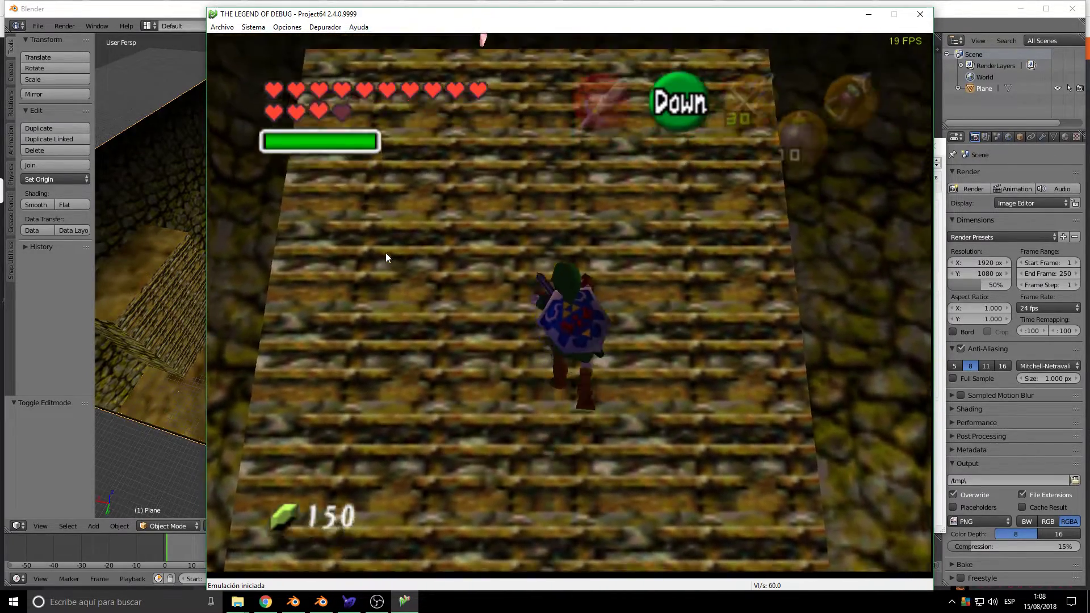
pyautogui.press('Up')
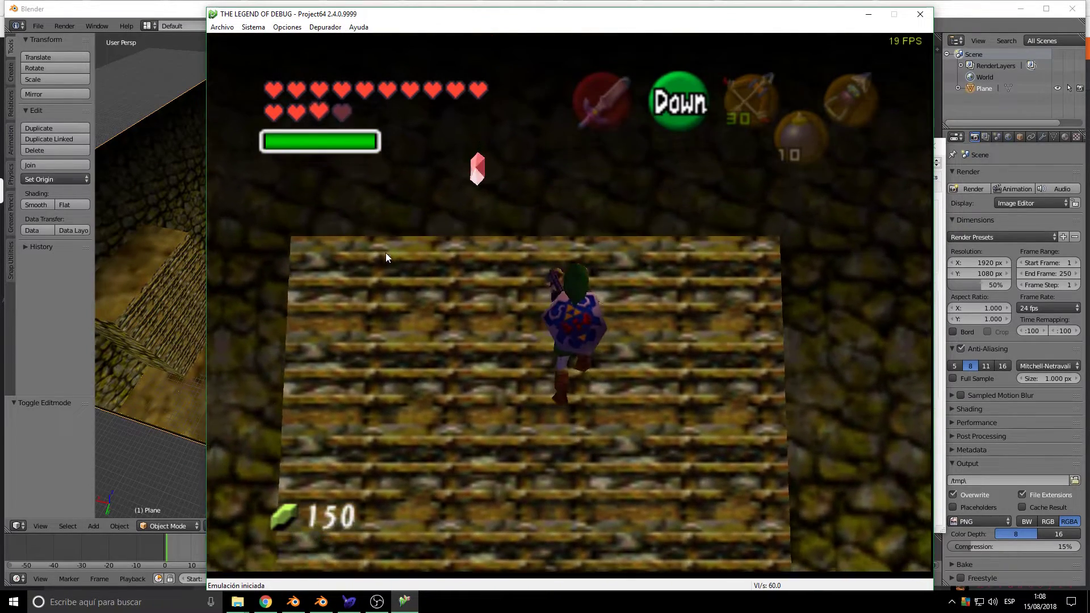
pyautogui.press('Up')
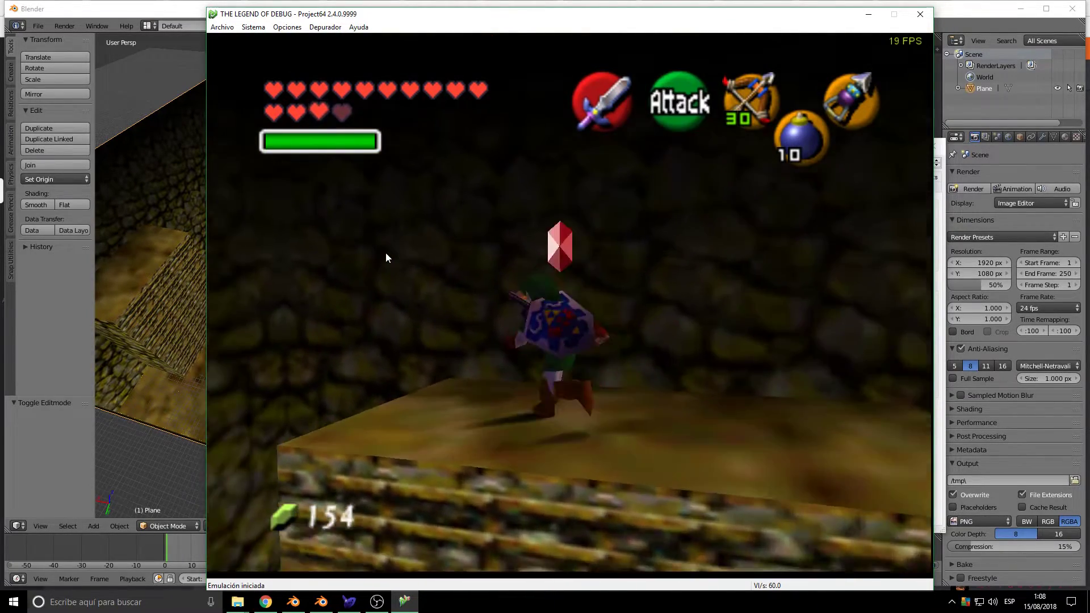
pyautogui.press('Up')
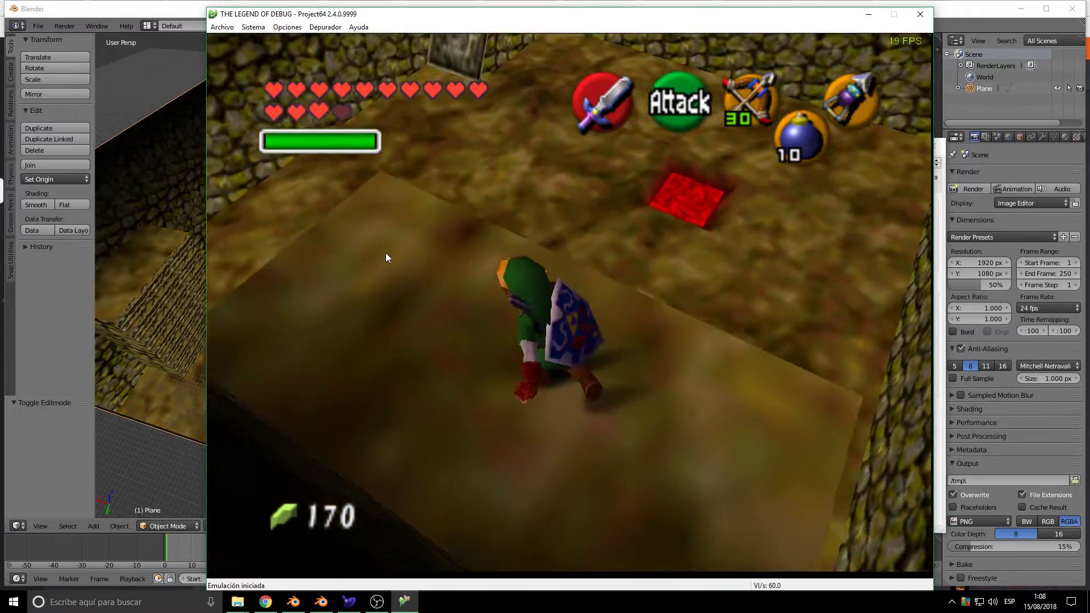
pyautogui.press('Up')
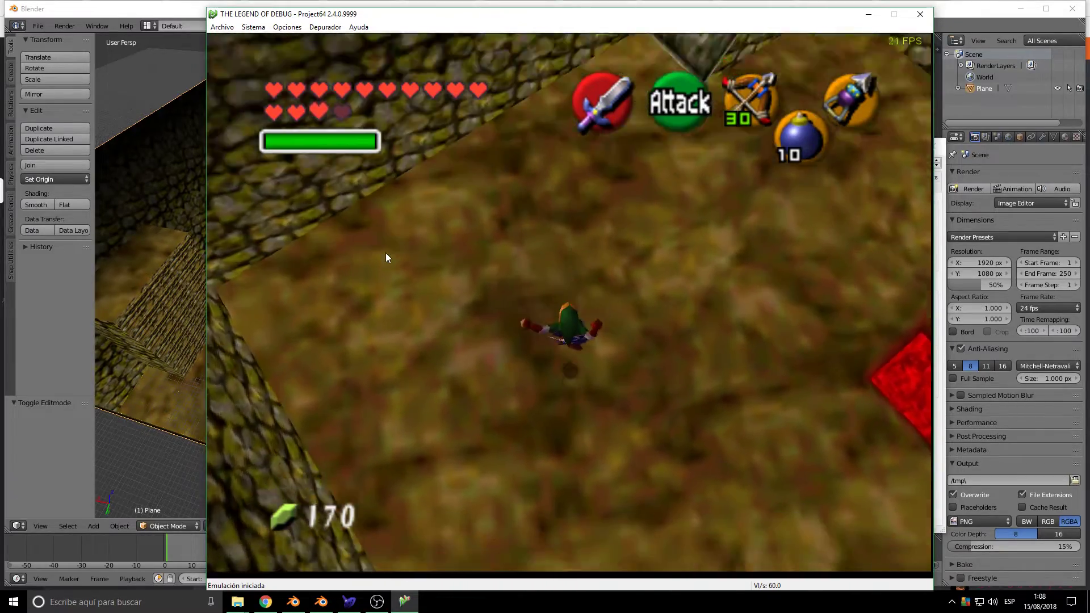
pyautogui.press('Up')
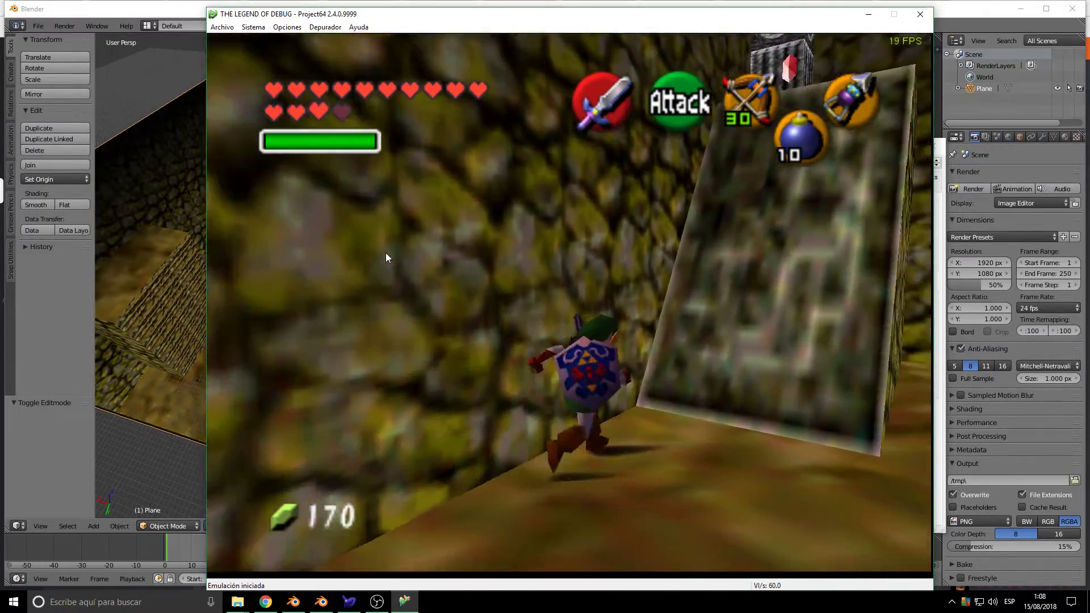
pyautogui.press('Up')
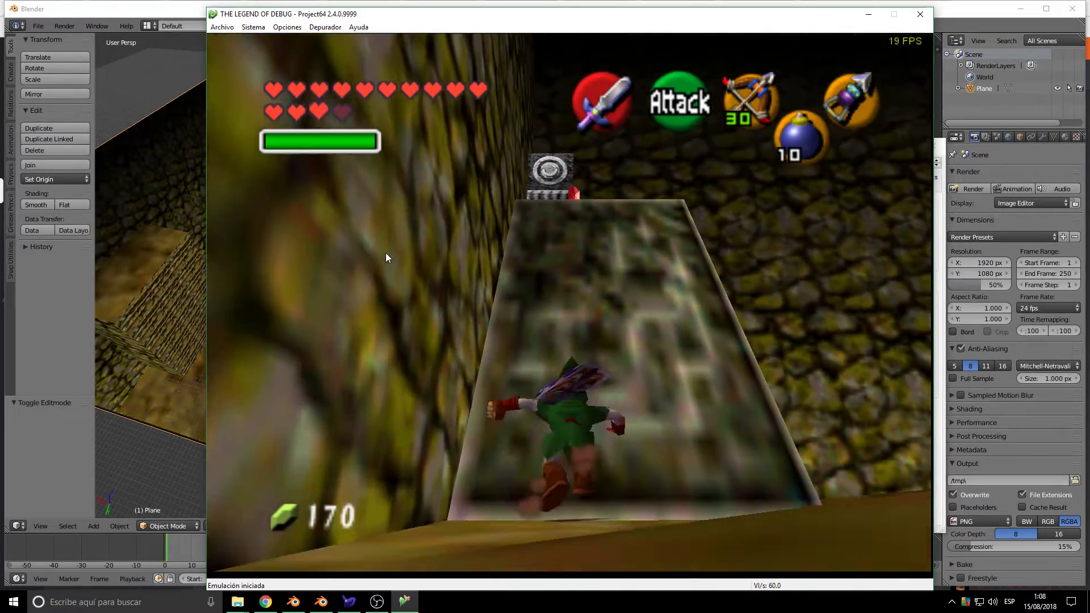
pyautogui.press('Down')
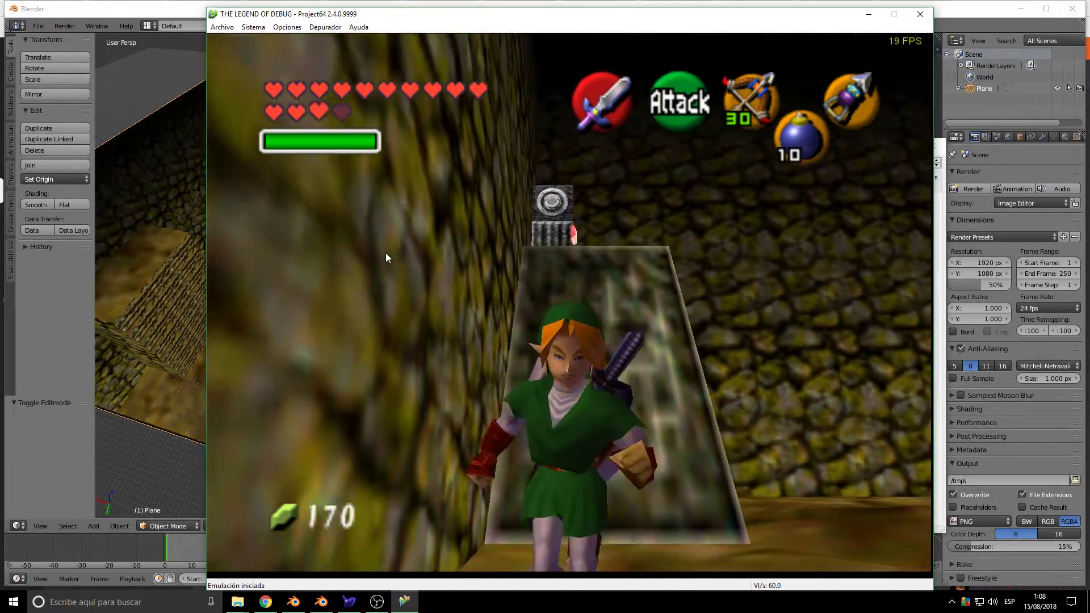
# Hookshot onto the stone target block, climb on top, and swing the sword.
pyautogui.press('Up')
pyautogui.press('l')
pyautogui.press('Down')
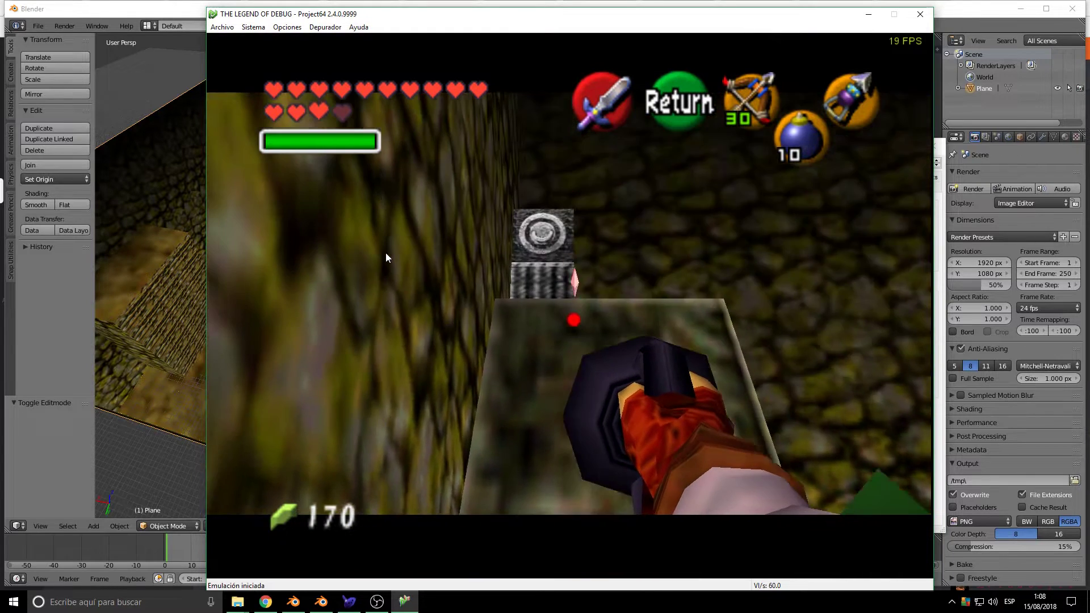
pyautogui.press('Left')
pyautogui.press('Down')
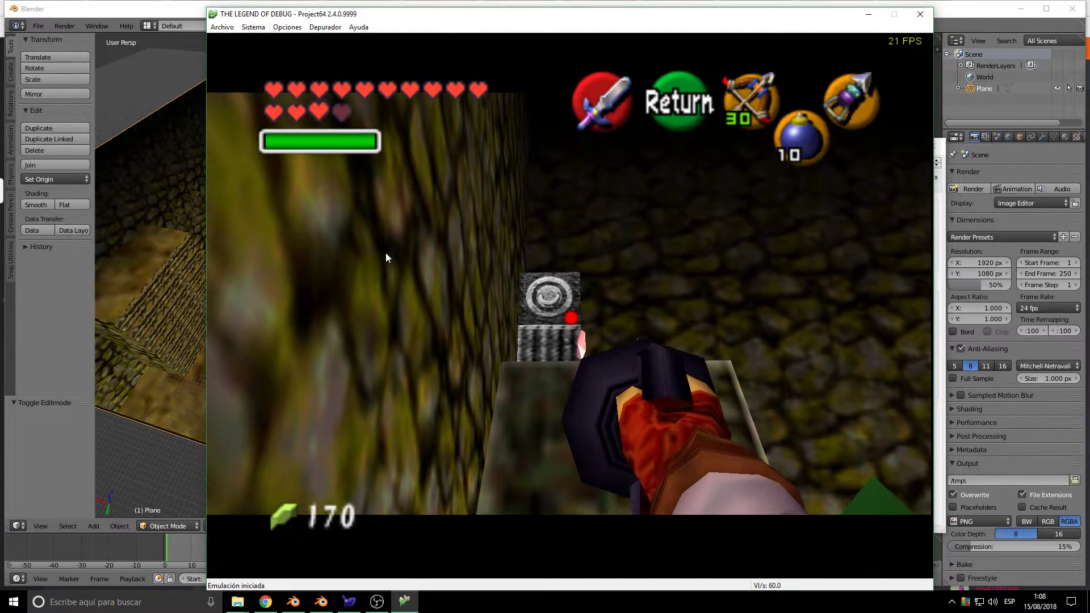
pyautogui.press('Right')
pyautogui.press('l')
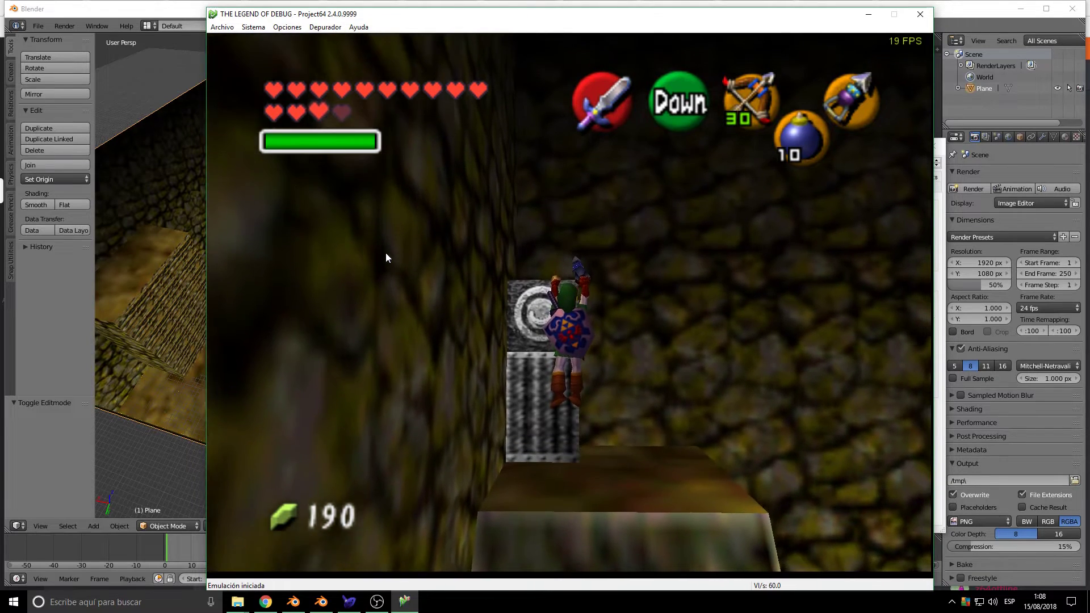
pyautogui.press('Up')
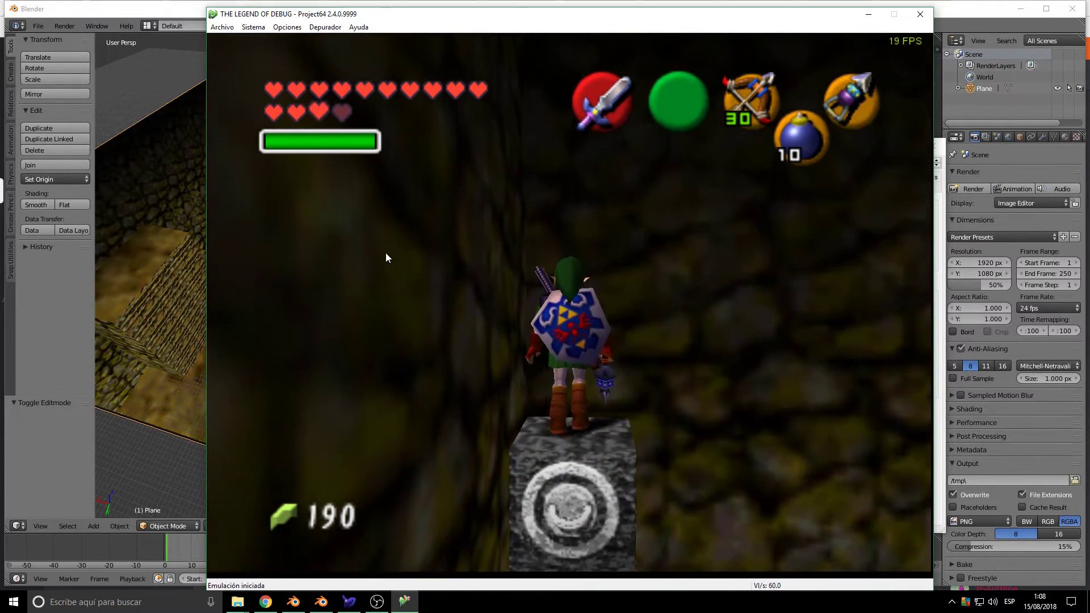
pyautogui.press('Down')
pyautogui.press('c')
pyautogui.press('c')
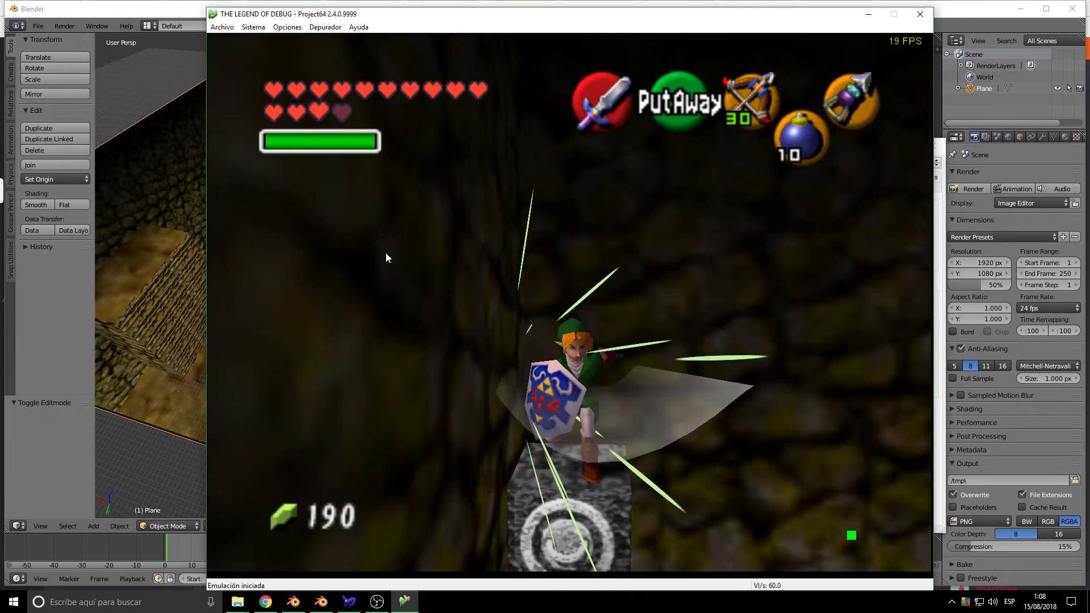